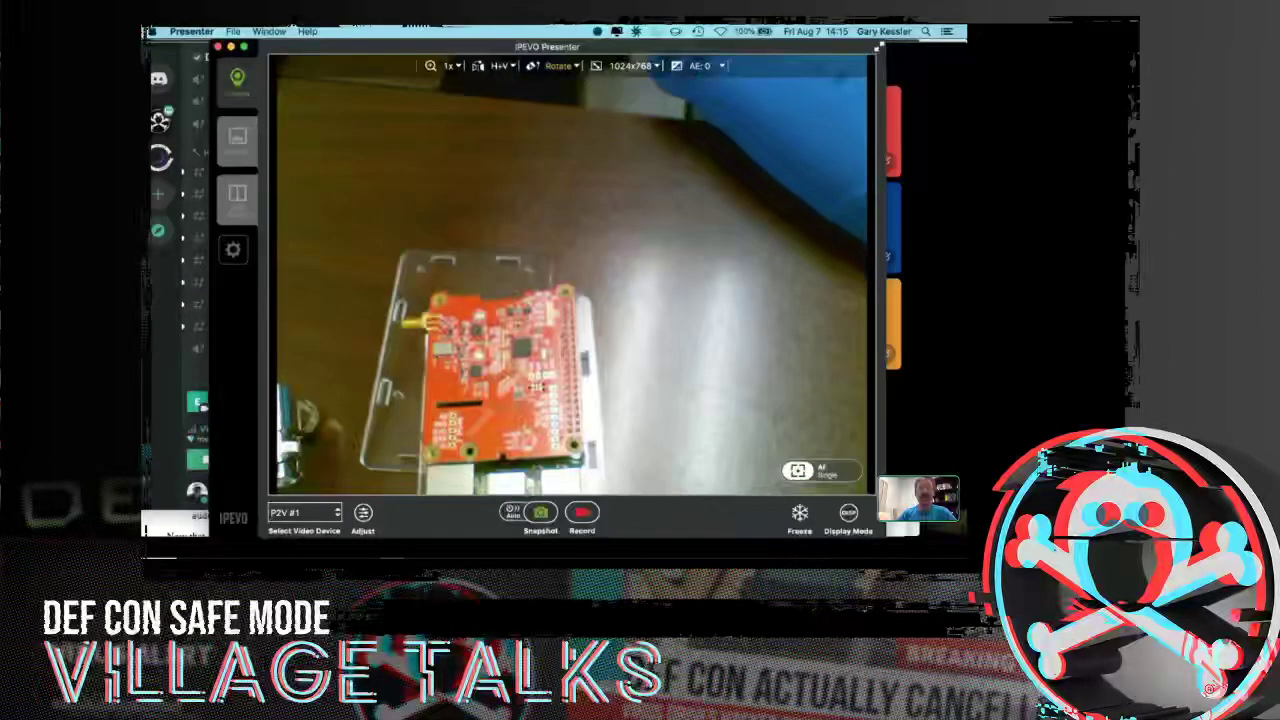
Switch to Firefox and go to the OpenCPN section of the AIS & Raspberry Pi page.
key("super+Tab")
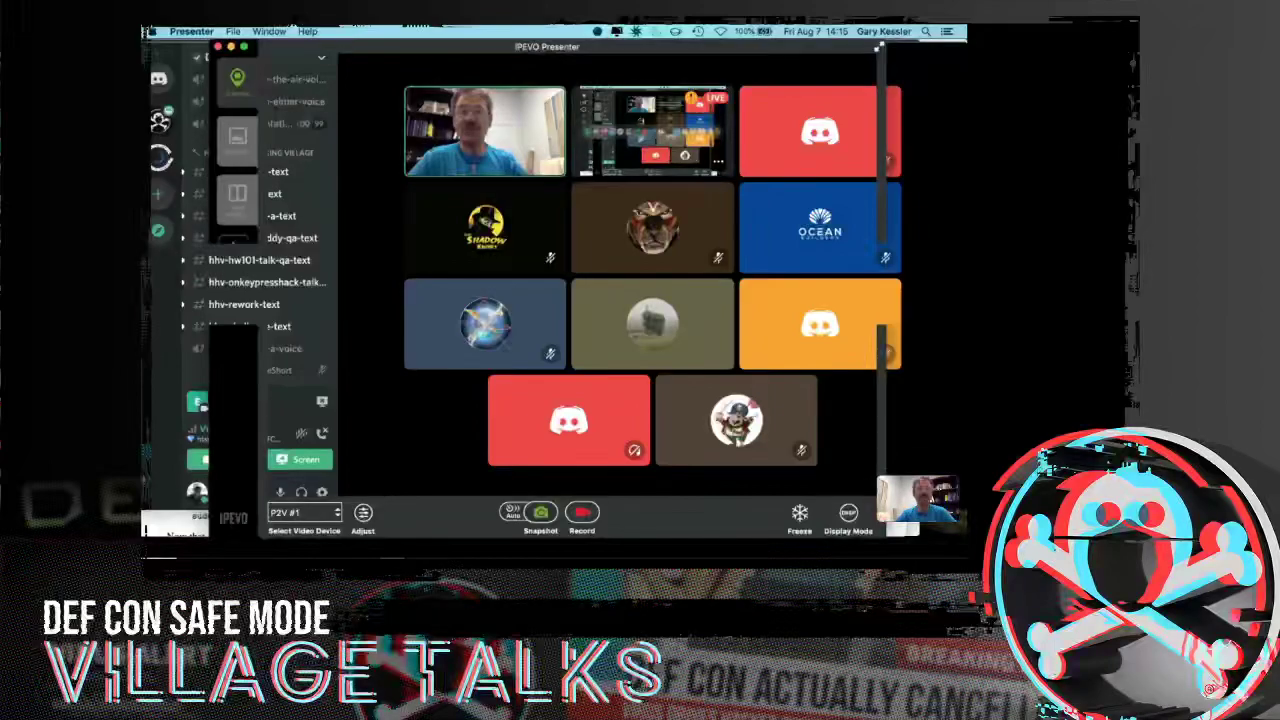
key("super+Tab")
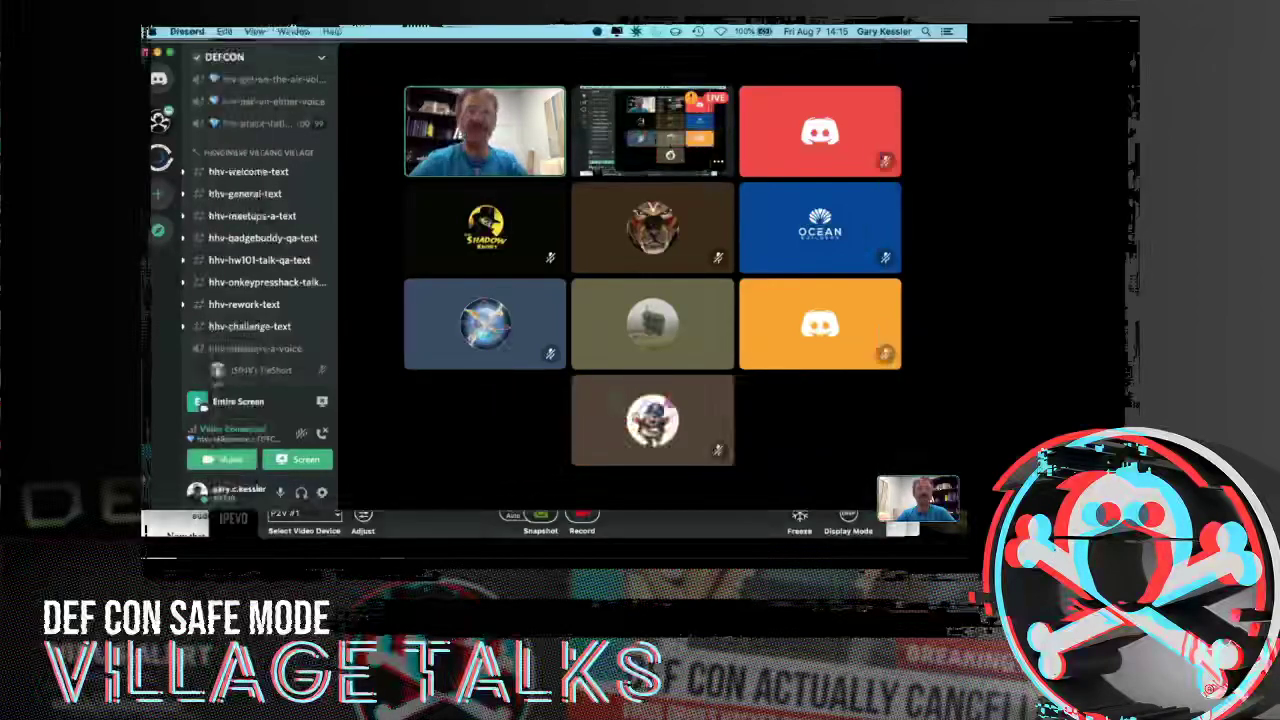
key("super+Tab")
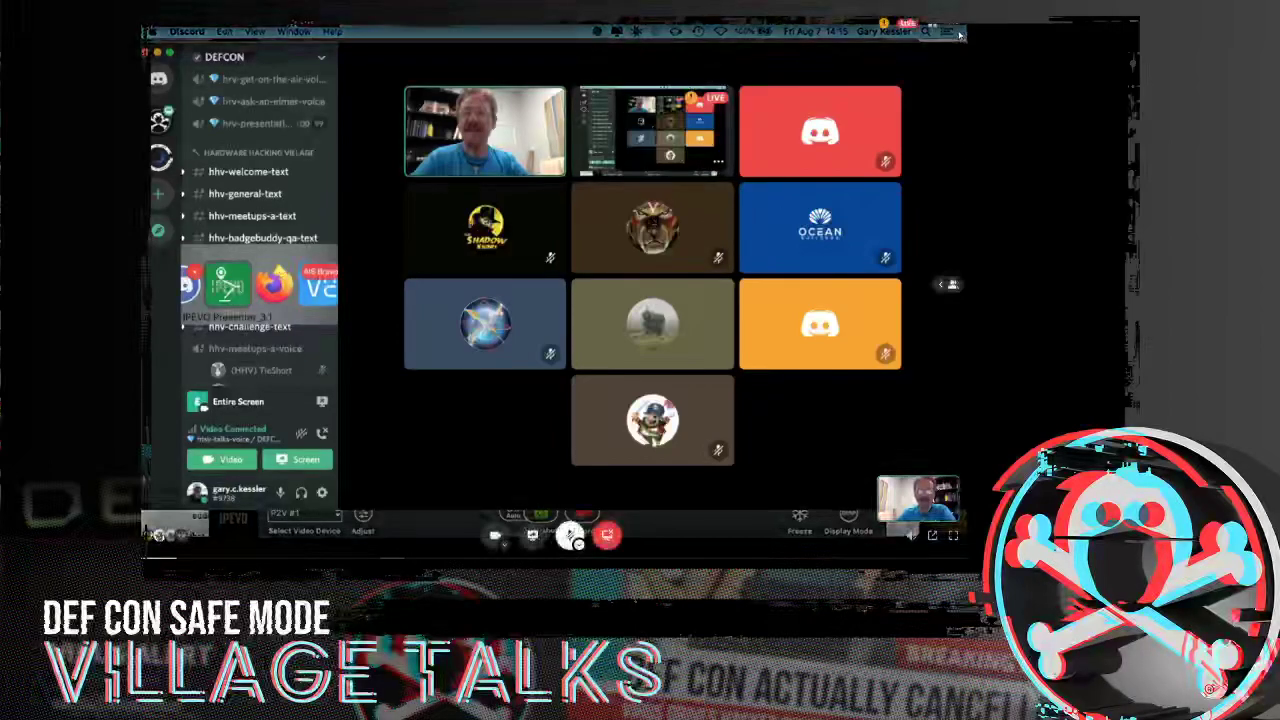
key("super+Tab")
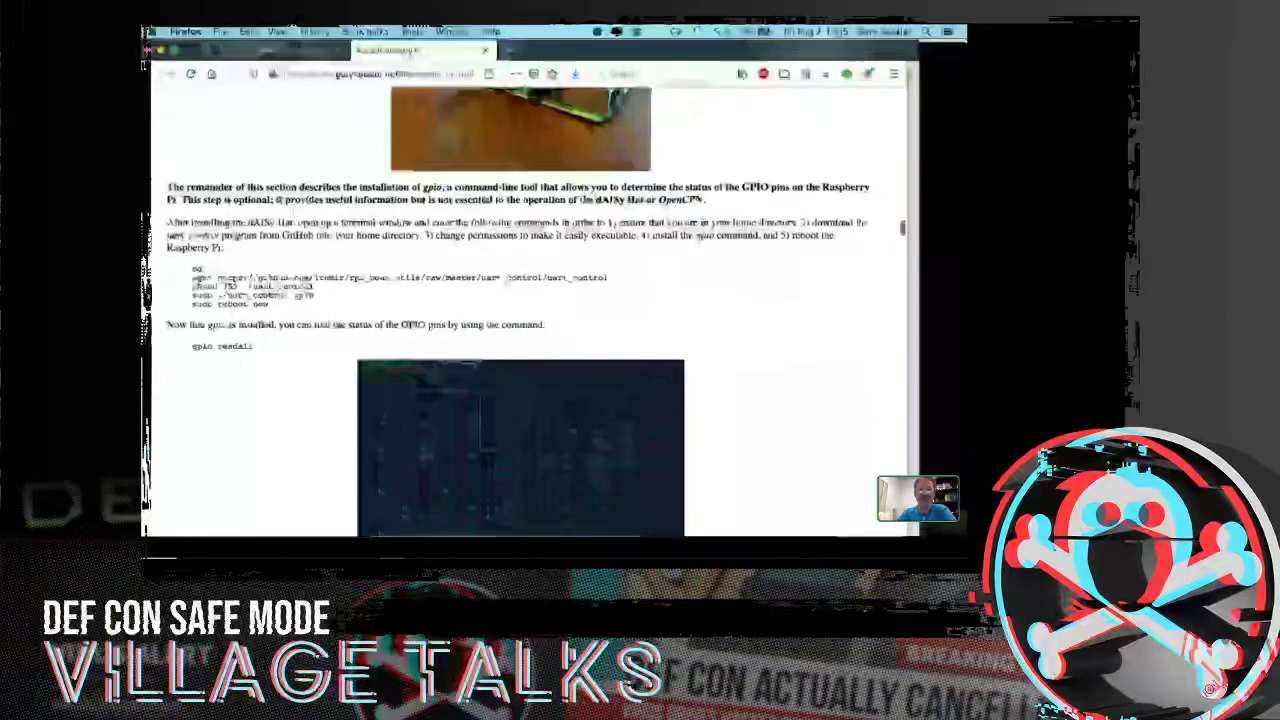
scroll(520, 300, "down", 10)
Switch to OpenCPN and show a wider stretch of the coast around Pelican Island on the chart.
key("super+Tab")
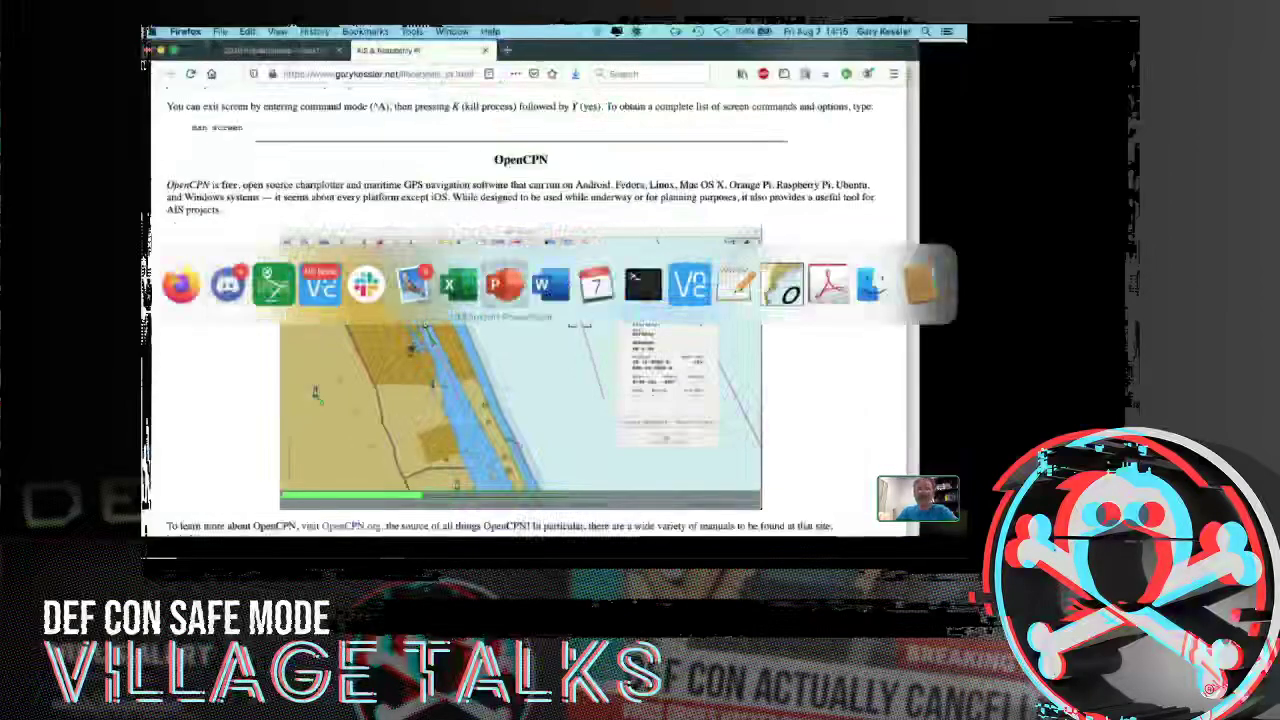
key("super+Tab")
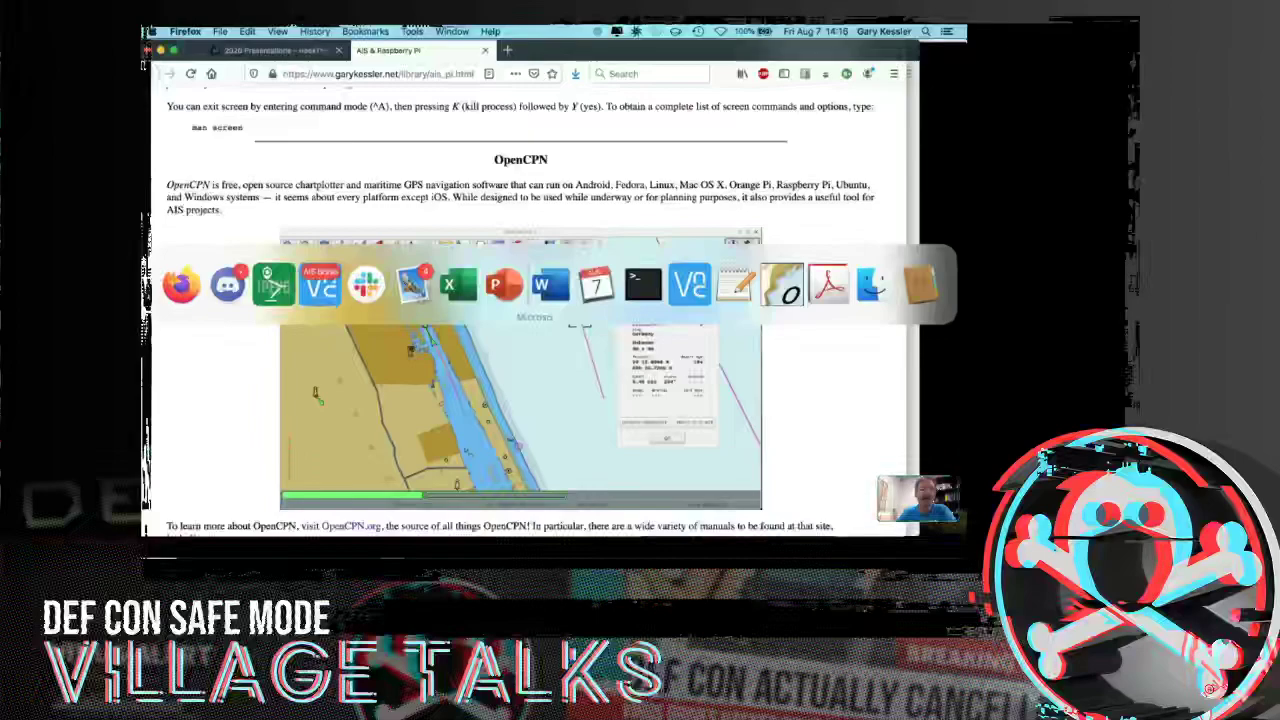
key("super")
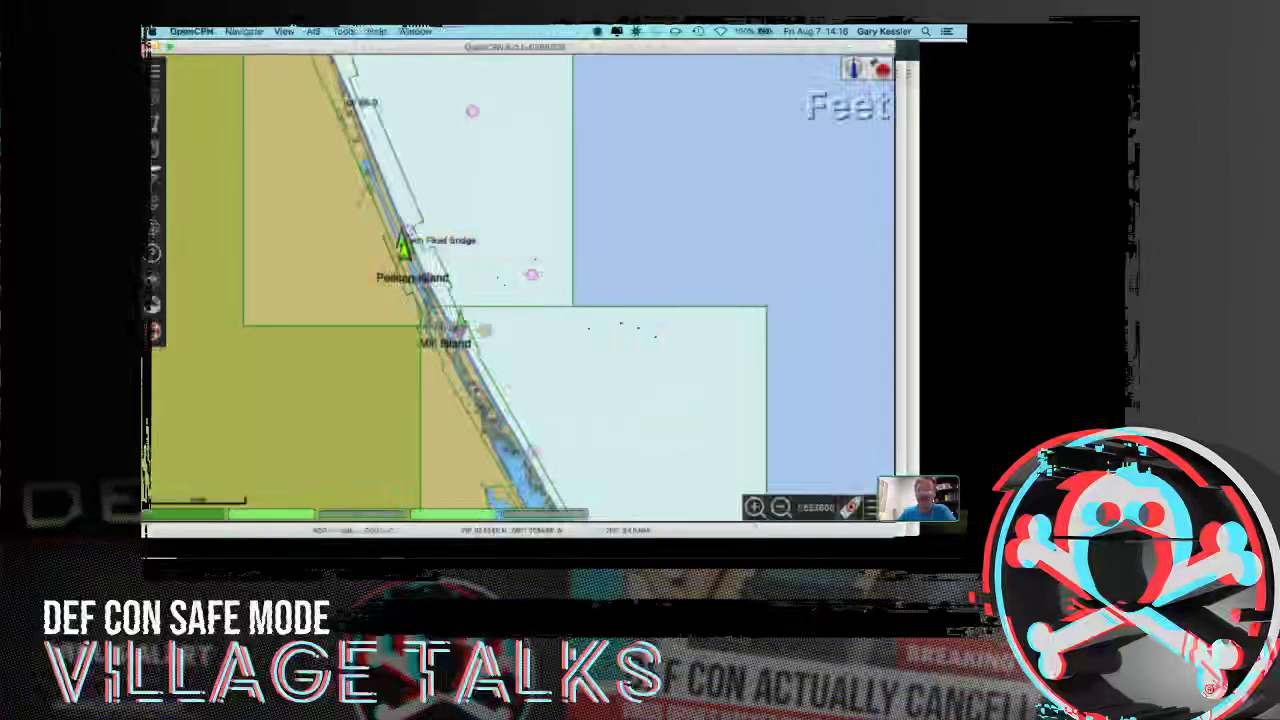
scroll(716, 397, "down", 2)
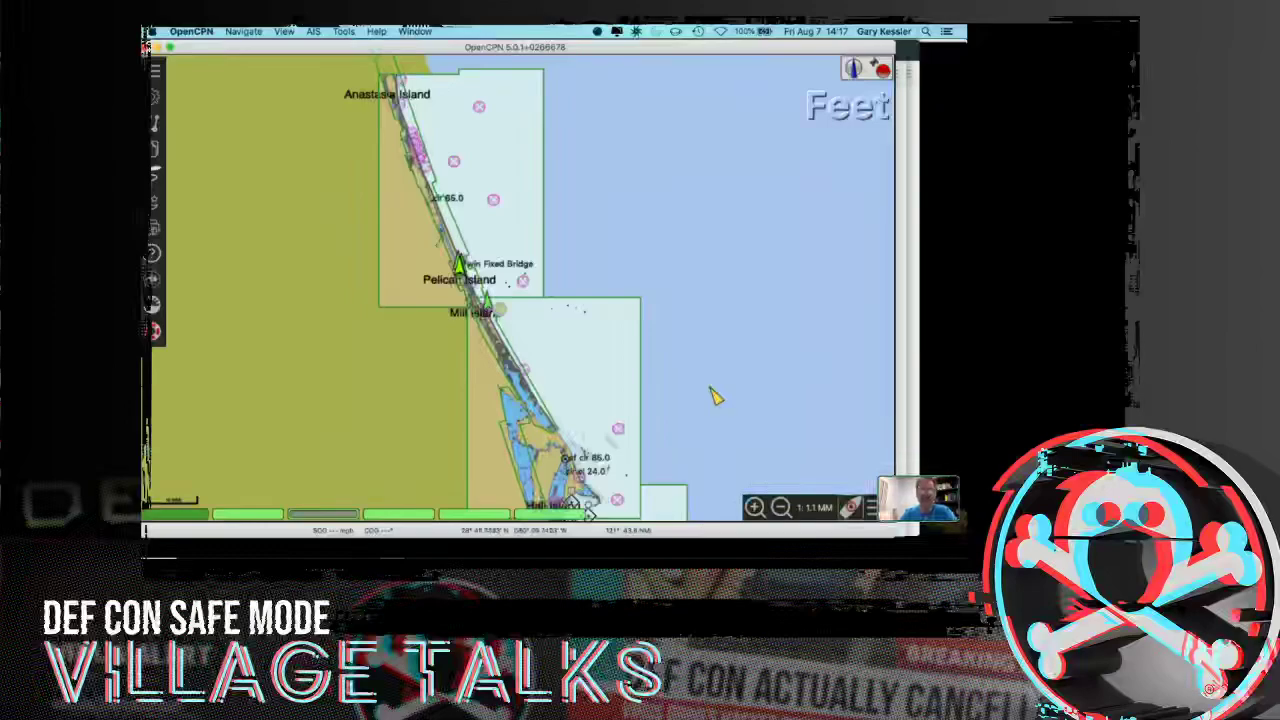
Query the details of the yellow offshore AIS target and the green target near Pelican Island, closing each query.
right_click(714, 396)
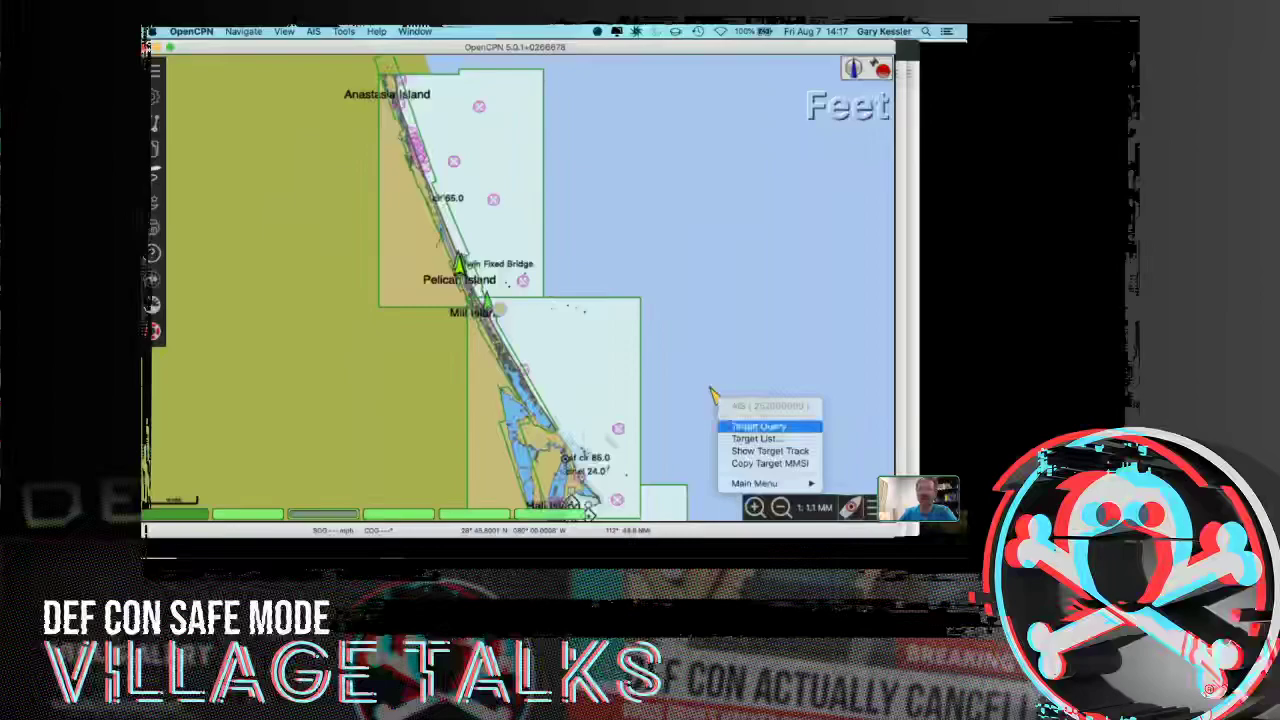
left_click(714, 396)
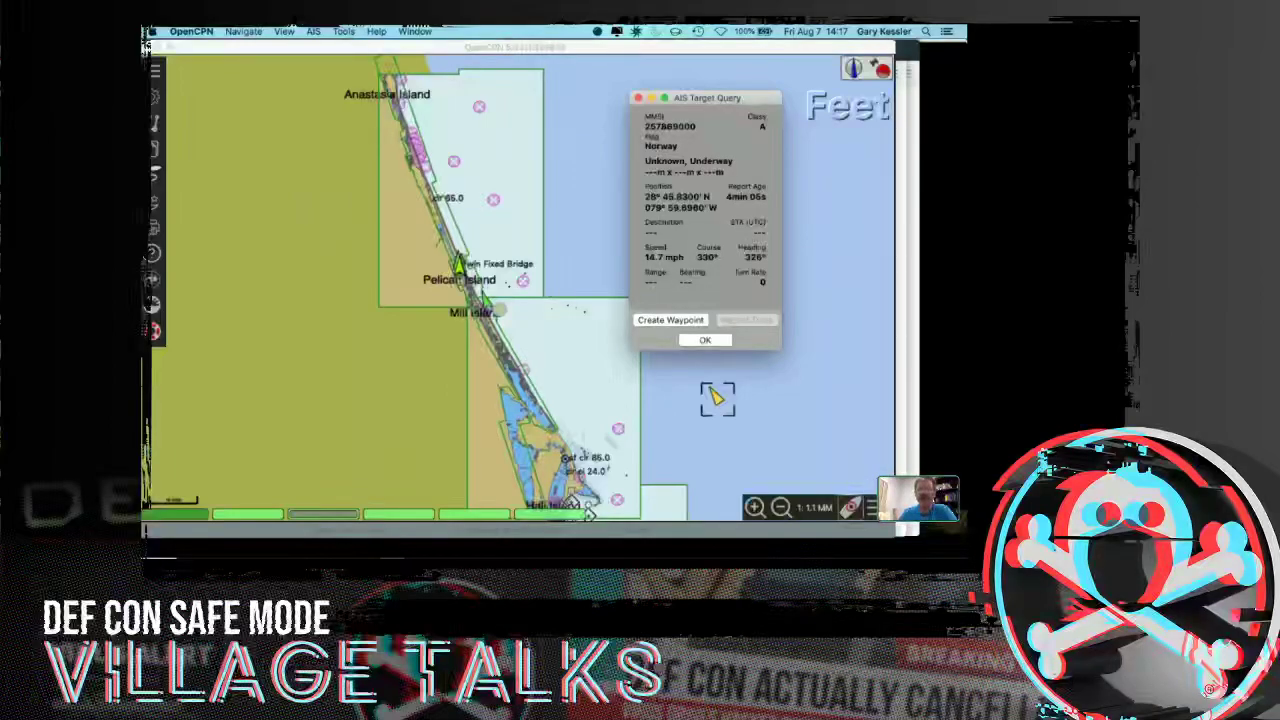
key("Return")
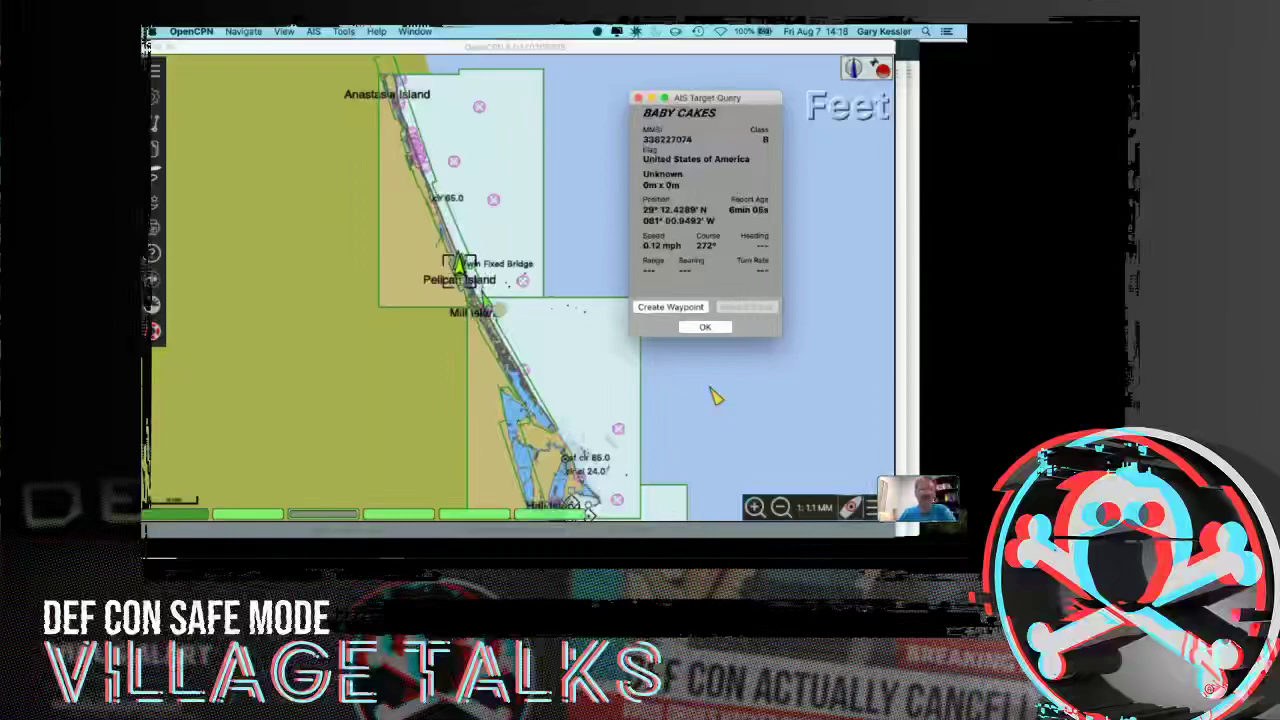
key("Return")
Switch to Firefox and read the OpenCPN instructions on PGP key management, download and installation, and running and configuring the program.
key("super+Tab")
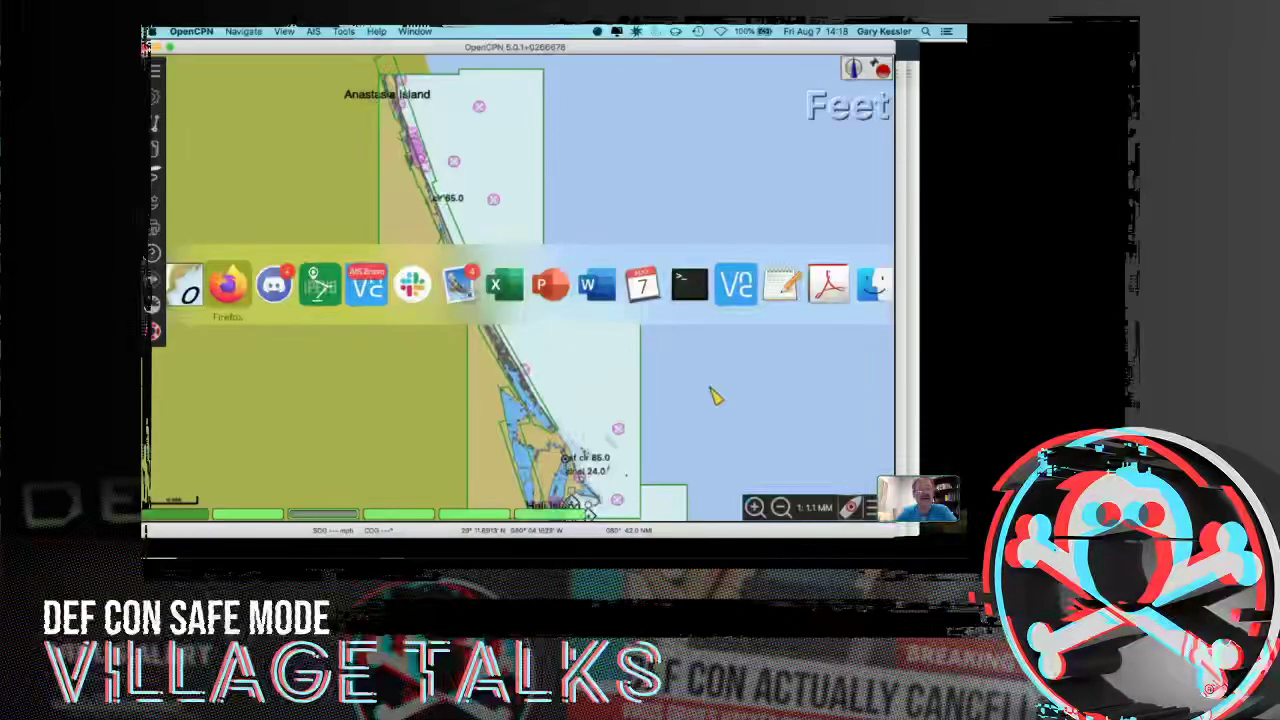
key("super+Tab")
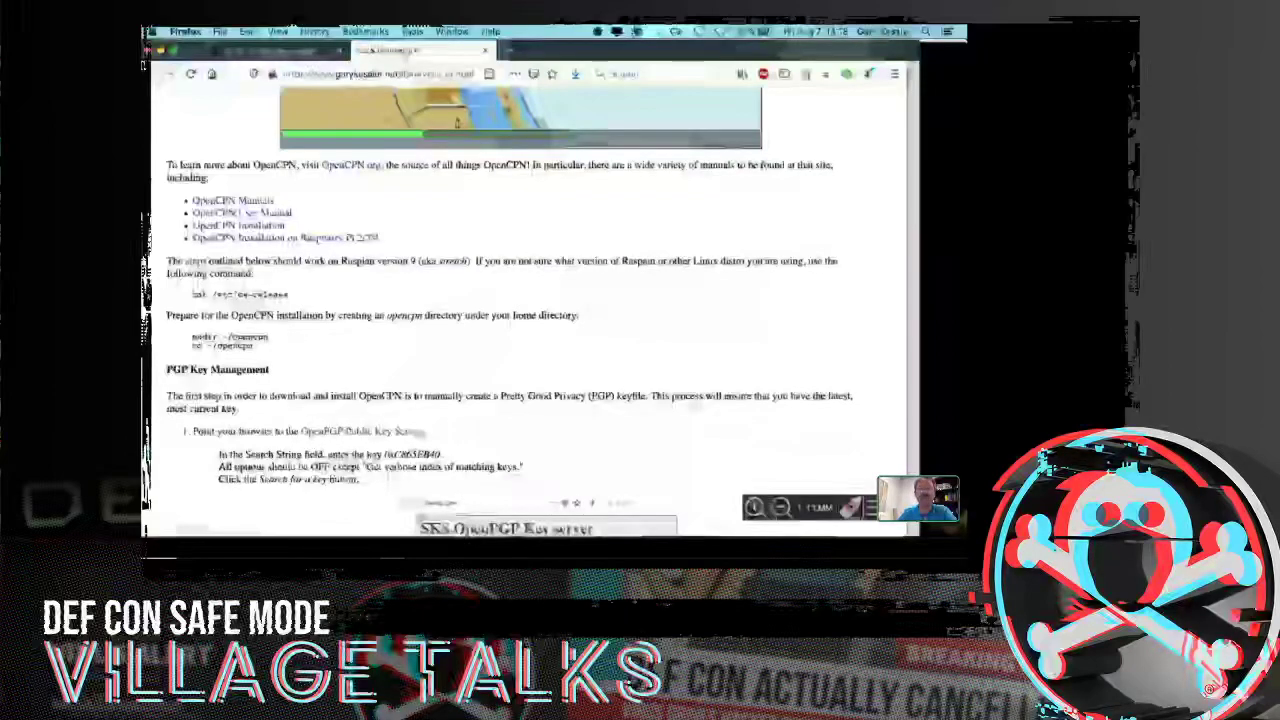
scroll(530, 320, "down", 3)
scroll(530, 320, "down", 2)
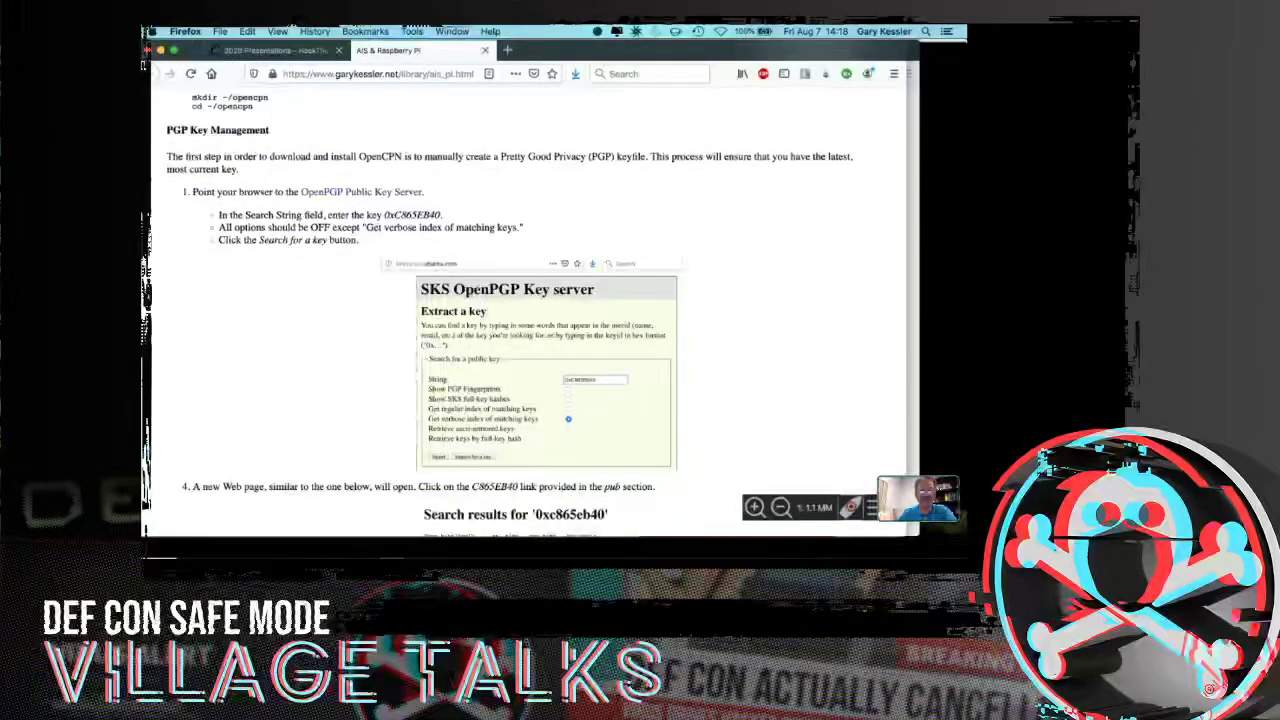
scroll(530, 320, "down", 2)
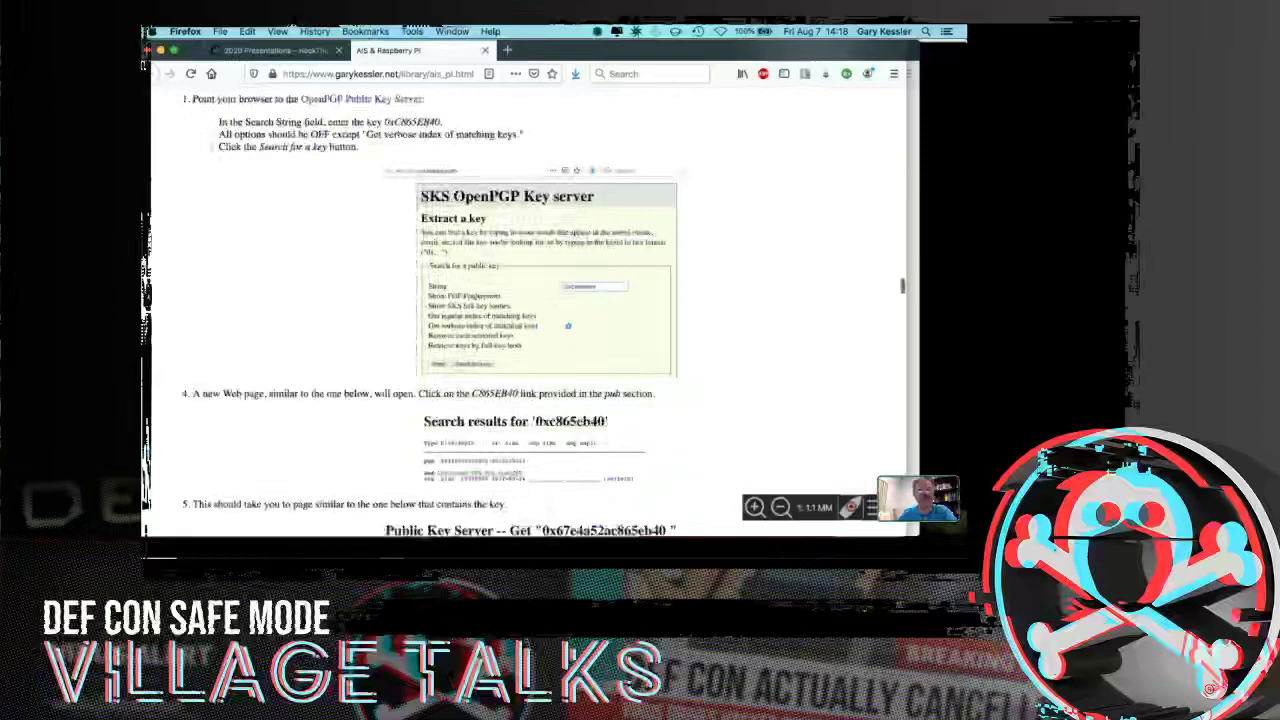
scroll(530, 320, "down", 1)
scroll(530, 320, "down", 2)
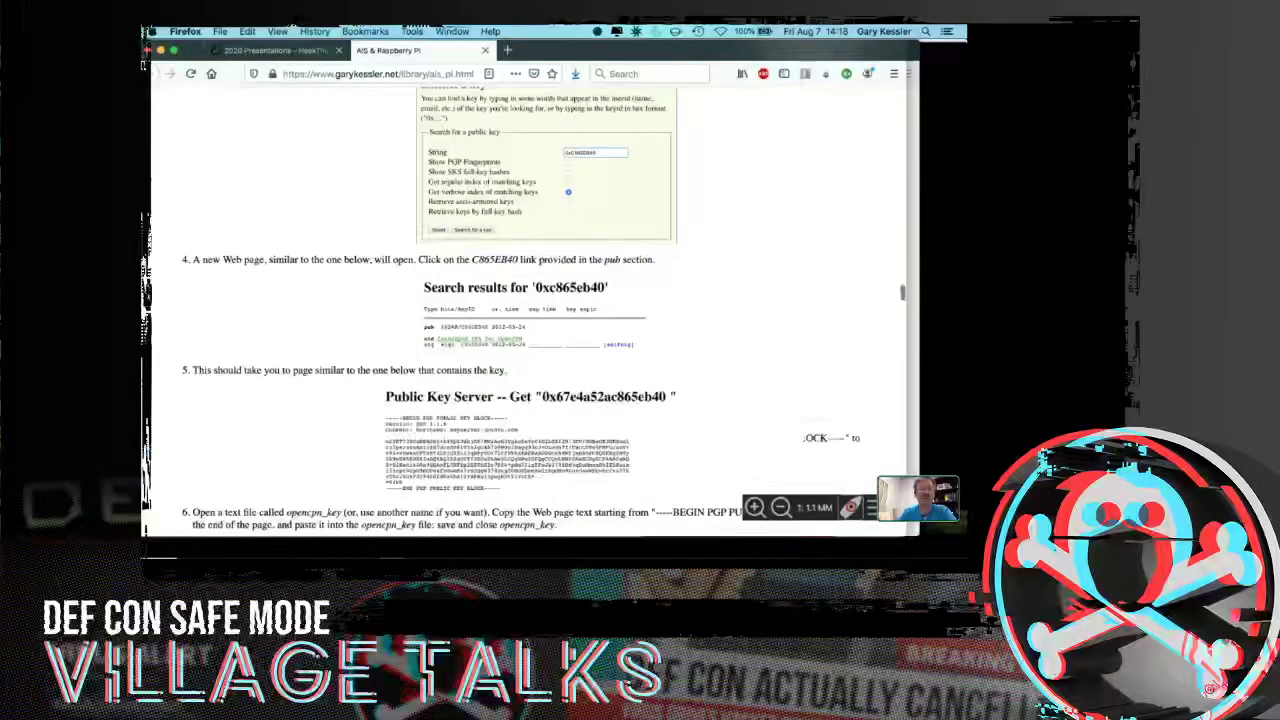
scroll(530, 320, "down", 3)
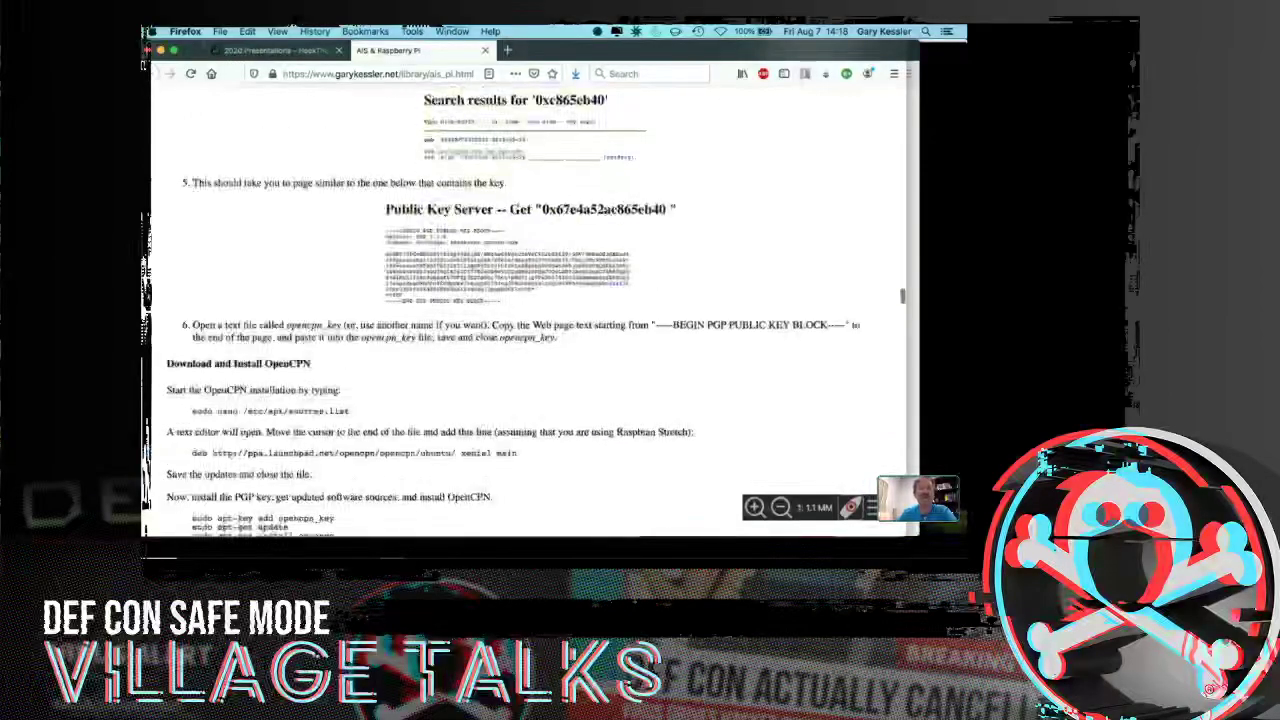
scroll(530, 320, "down", 2)
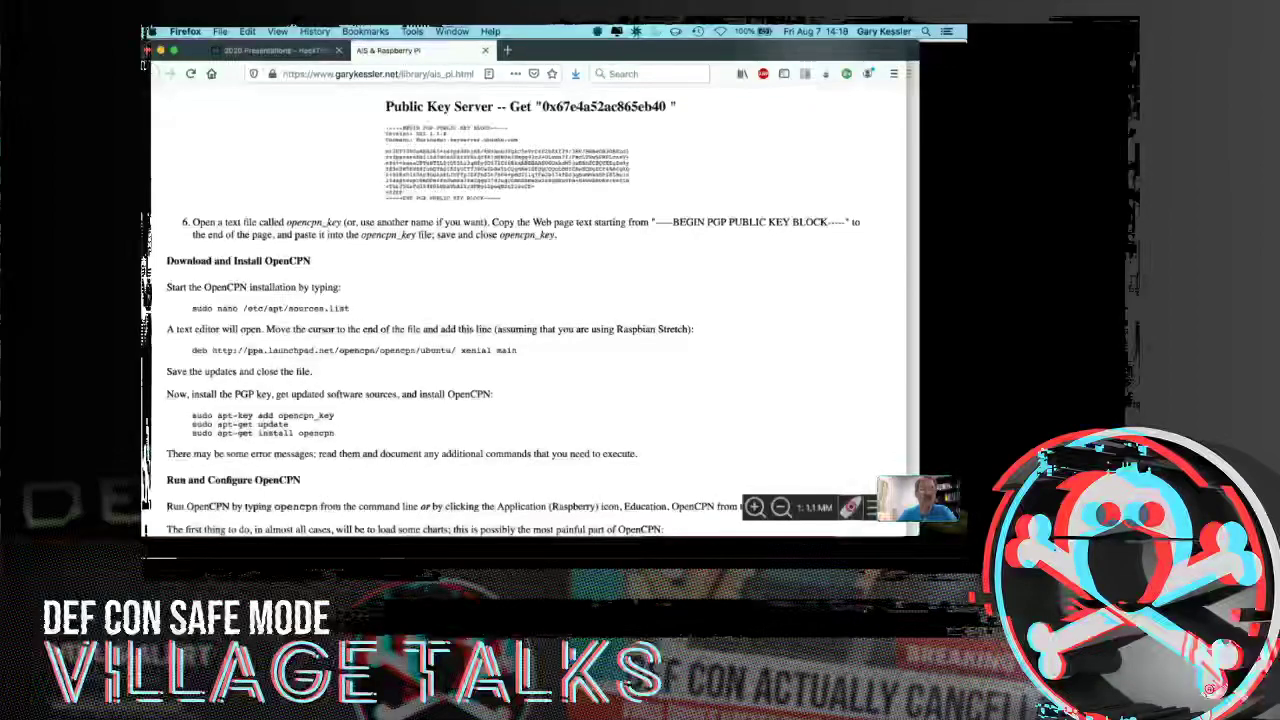
scroll(530, 320, "down", 1)
scroll(530, 320, "down", 2)
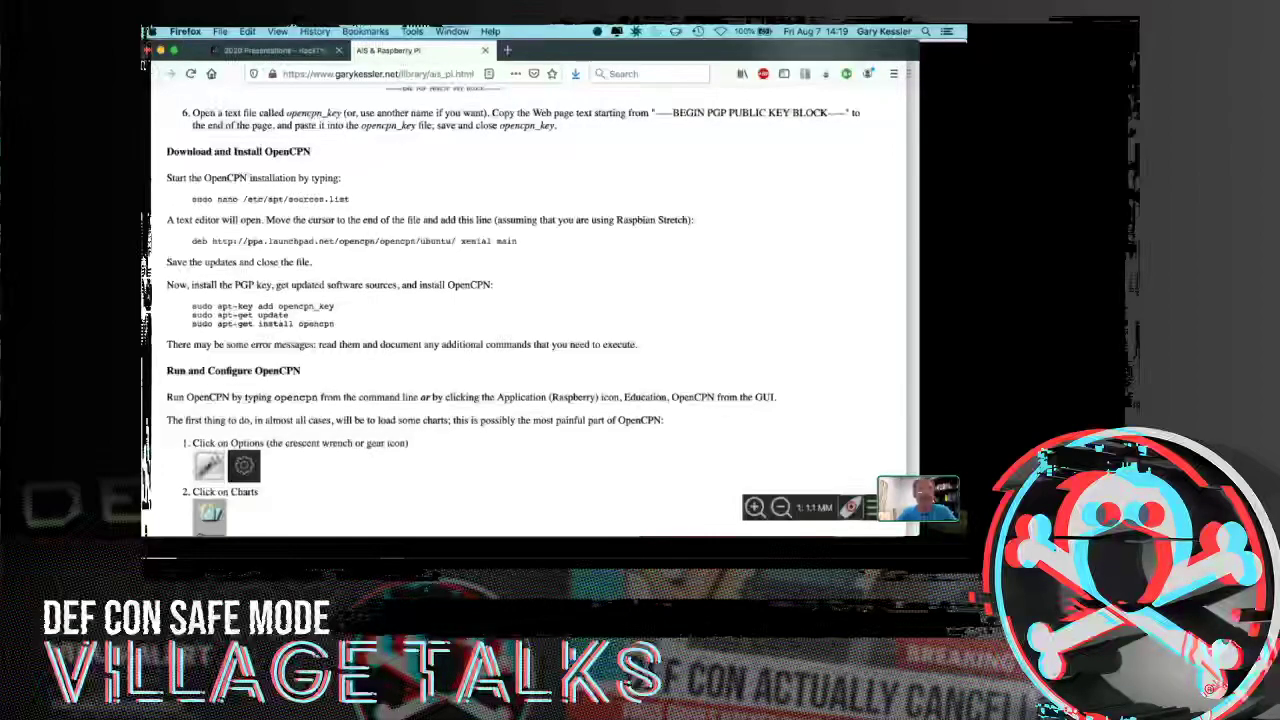
scroll(530, 300, "down", 1)
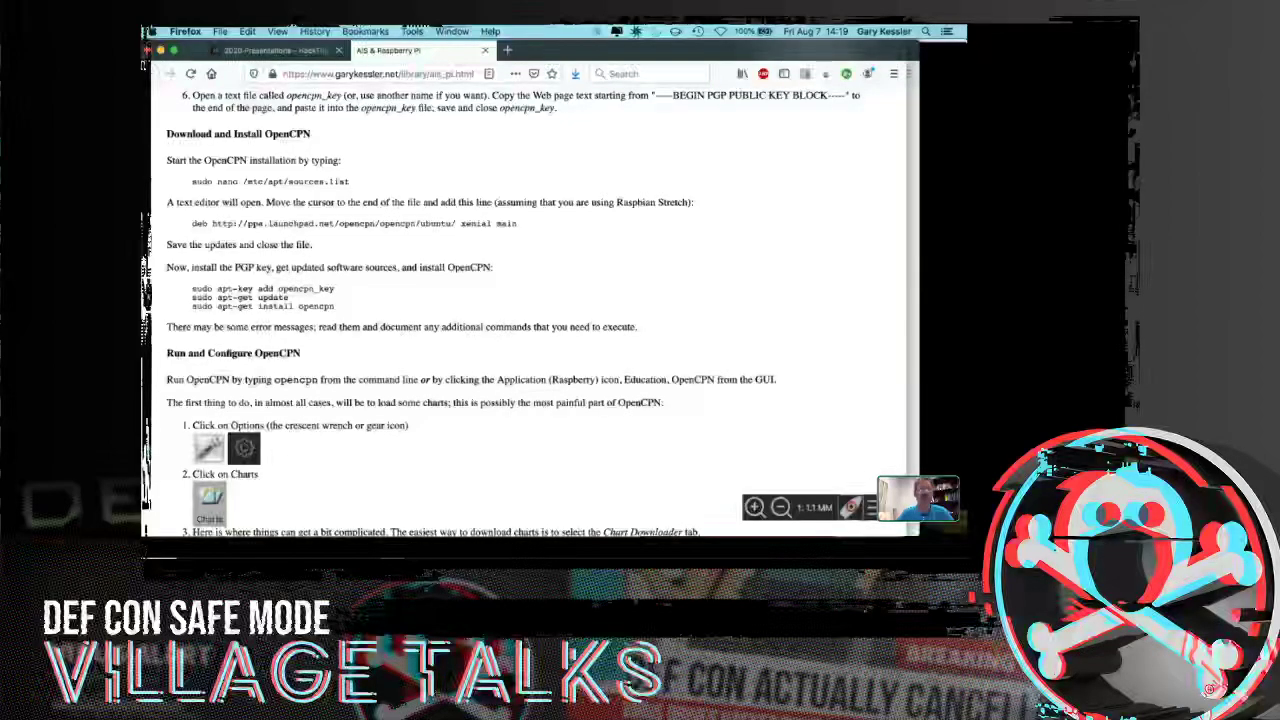
Switch to OpenCPN and open the Chart Downloader in the chart options.
key("super+Tab")
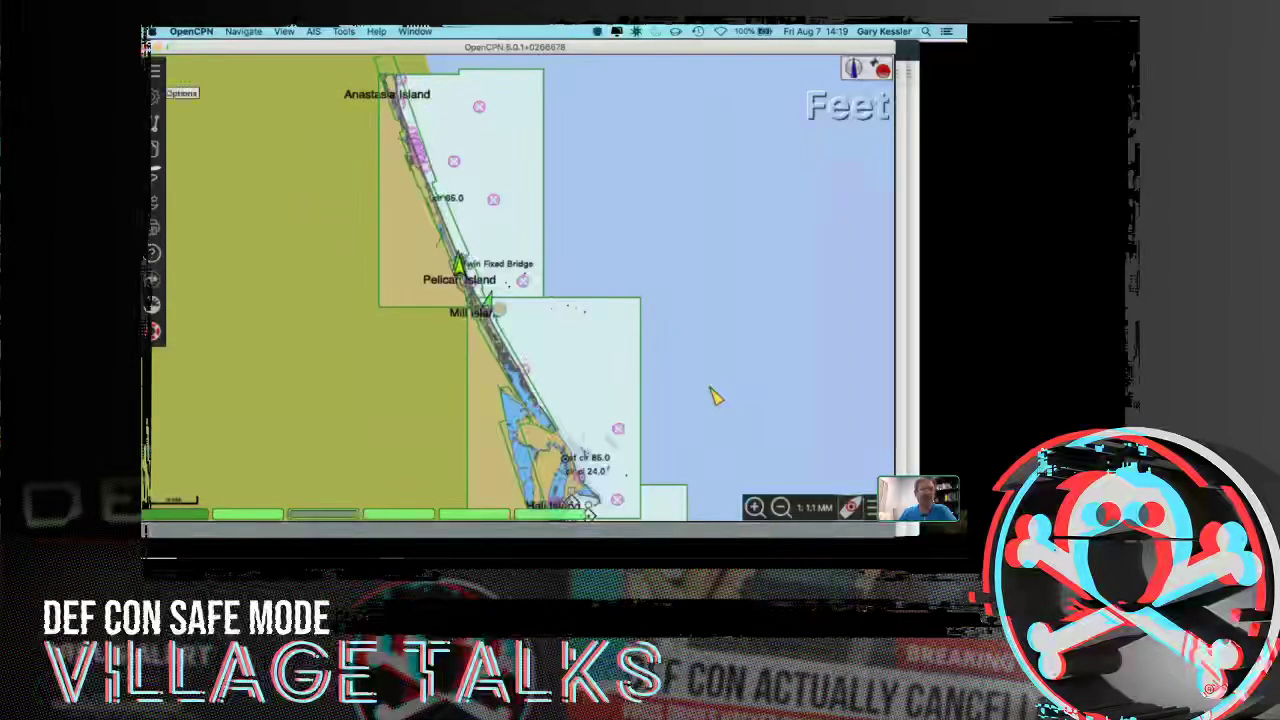
left_click(155, 95)
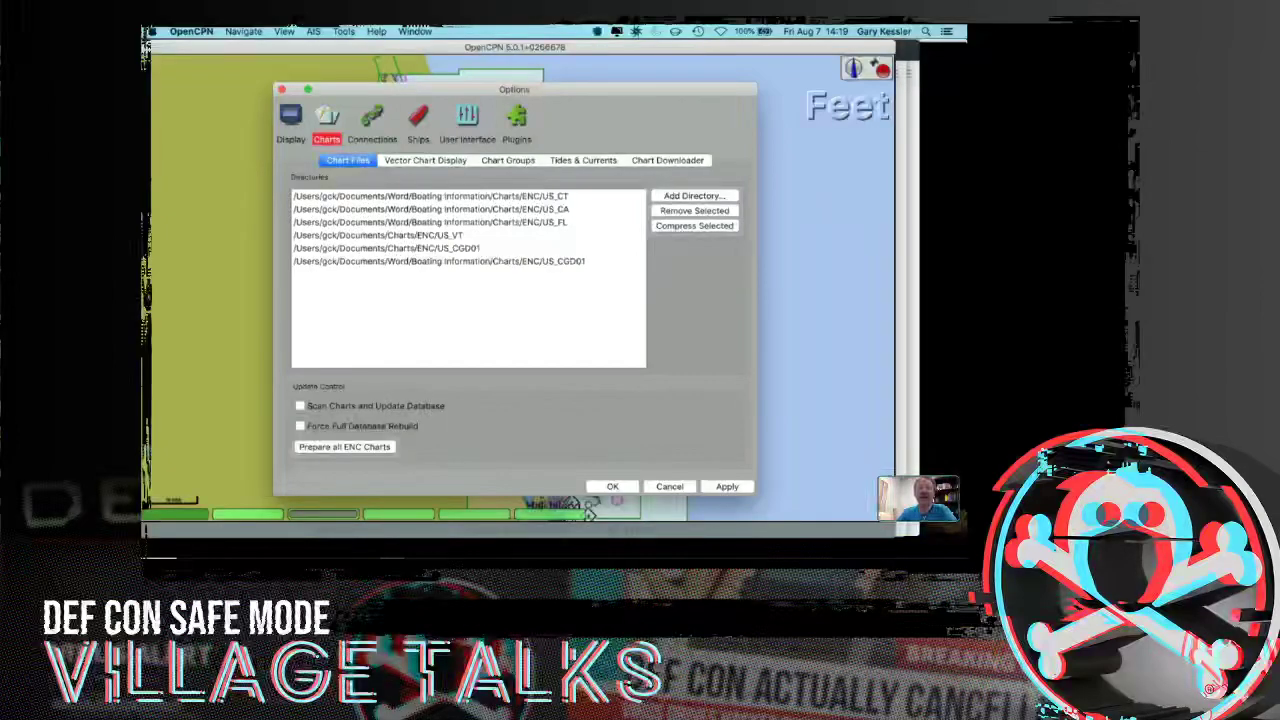
left_click(508, 160)
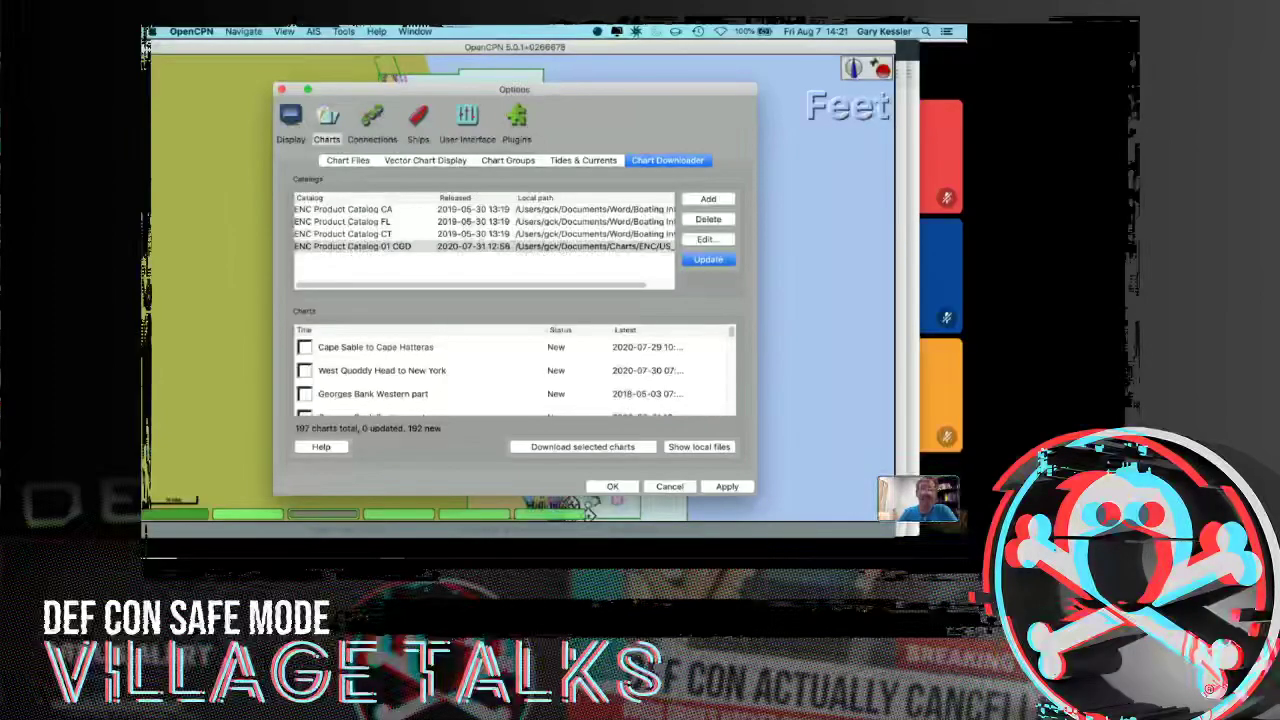
Start adding a predefined chart catalog and expand USA - NOAA & Inland charts down to the contents of its ENC group.
left_click(708, 199)
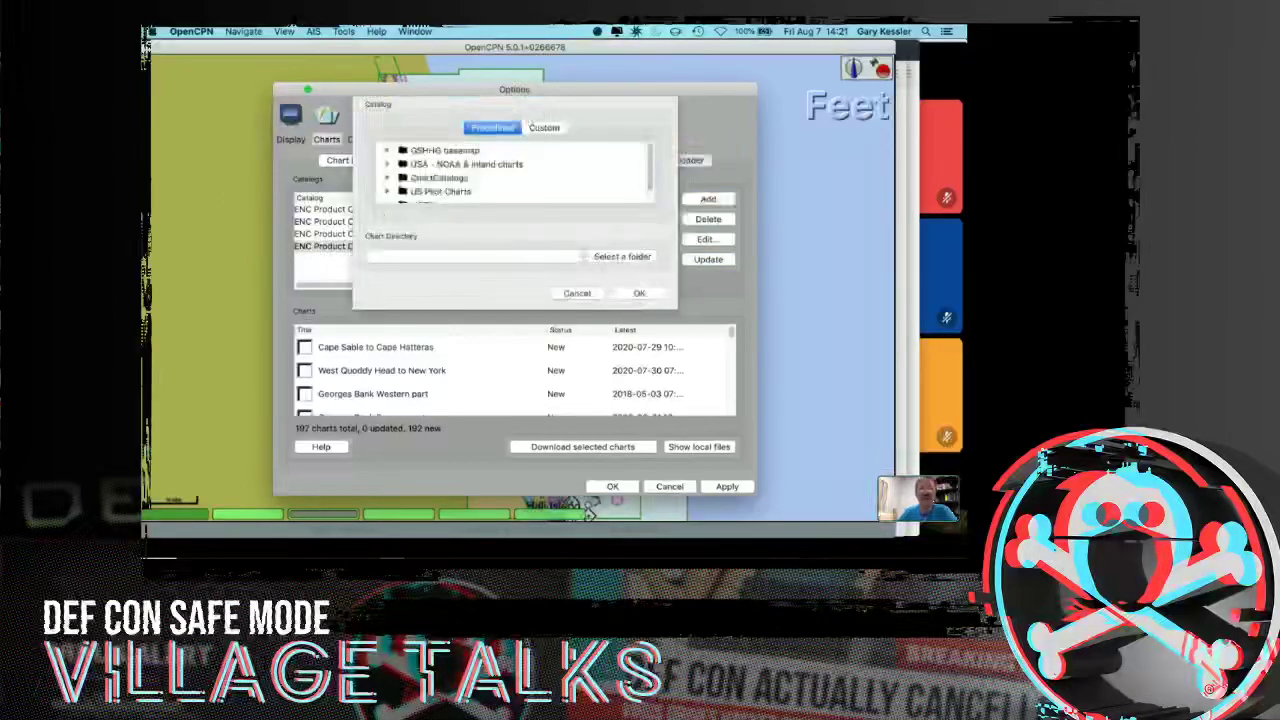
scroll(515, 172, "down", 1)
scroll(515, 172, "up", 1)
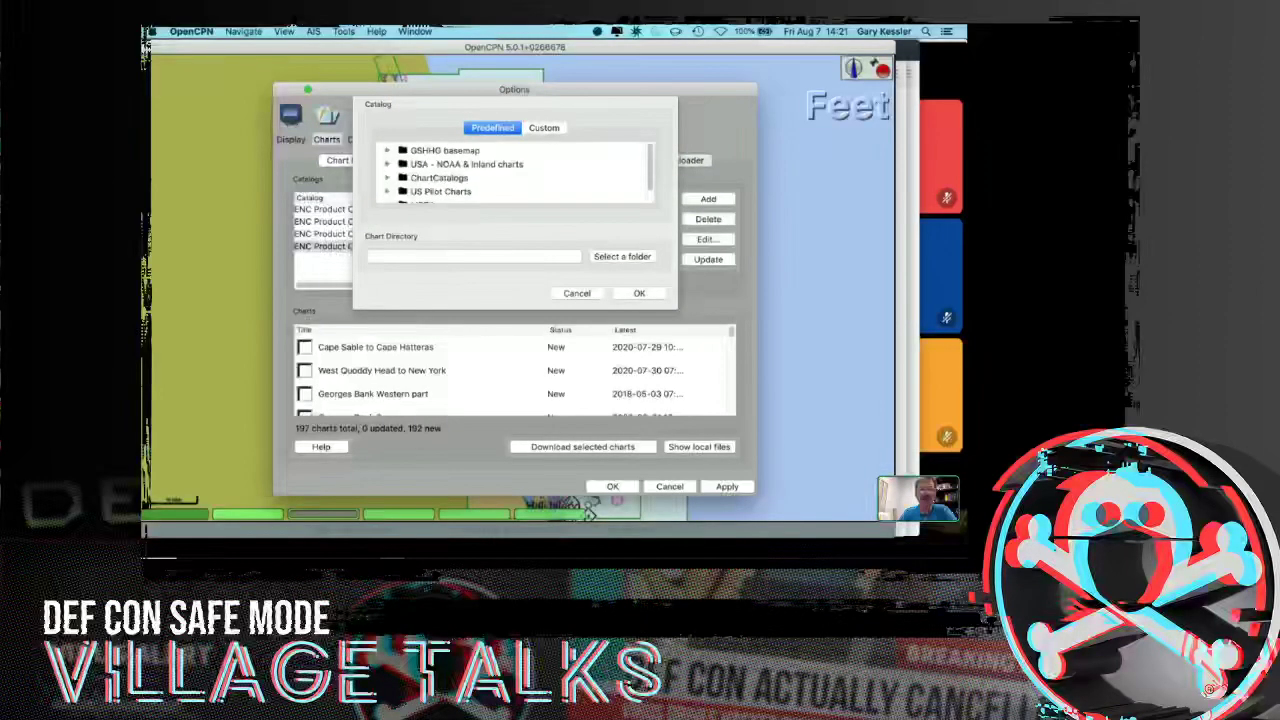
key("Right")
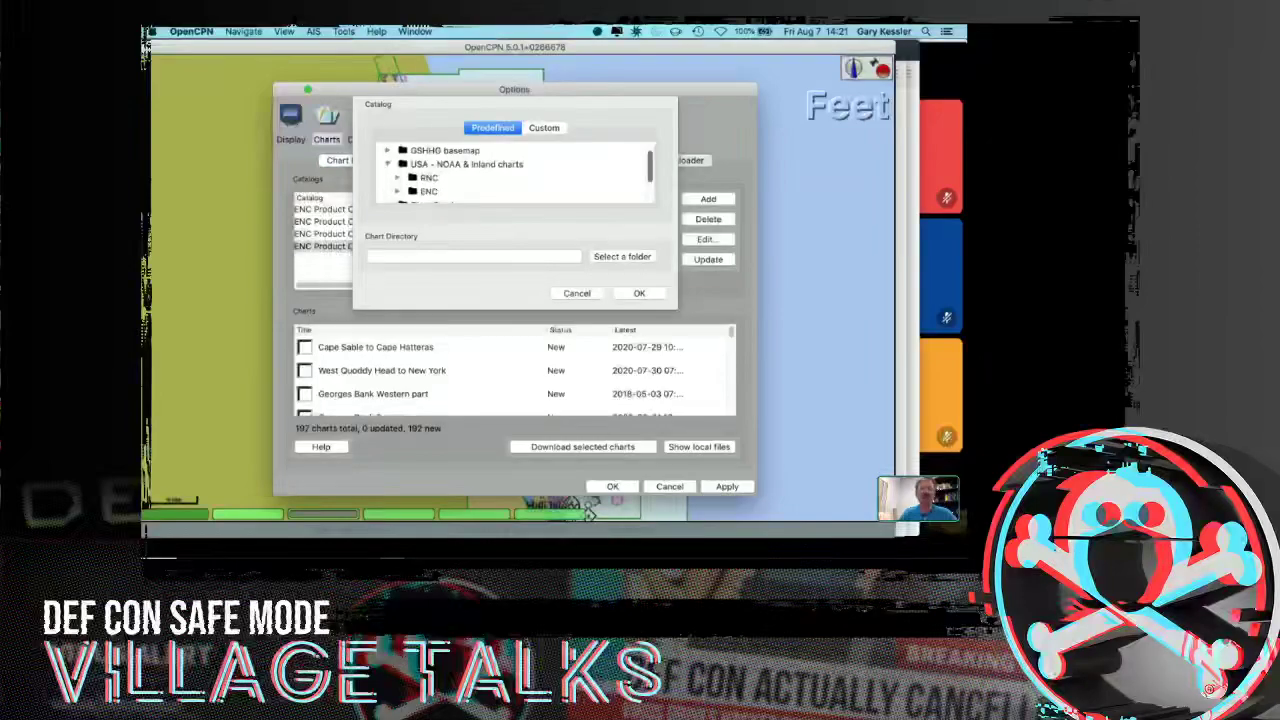
scroll(515, 172, "down", 1)
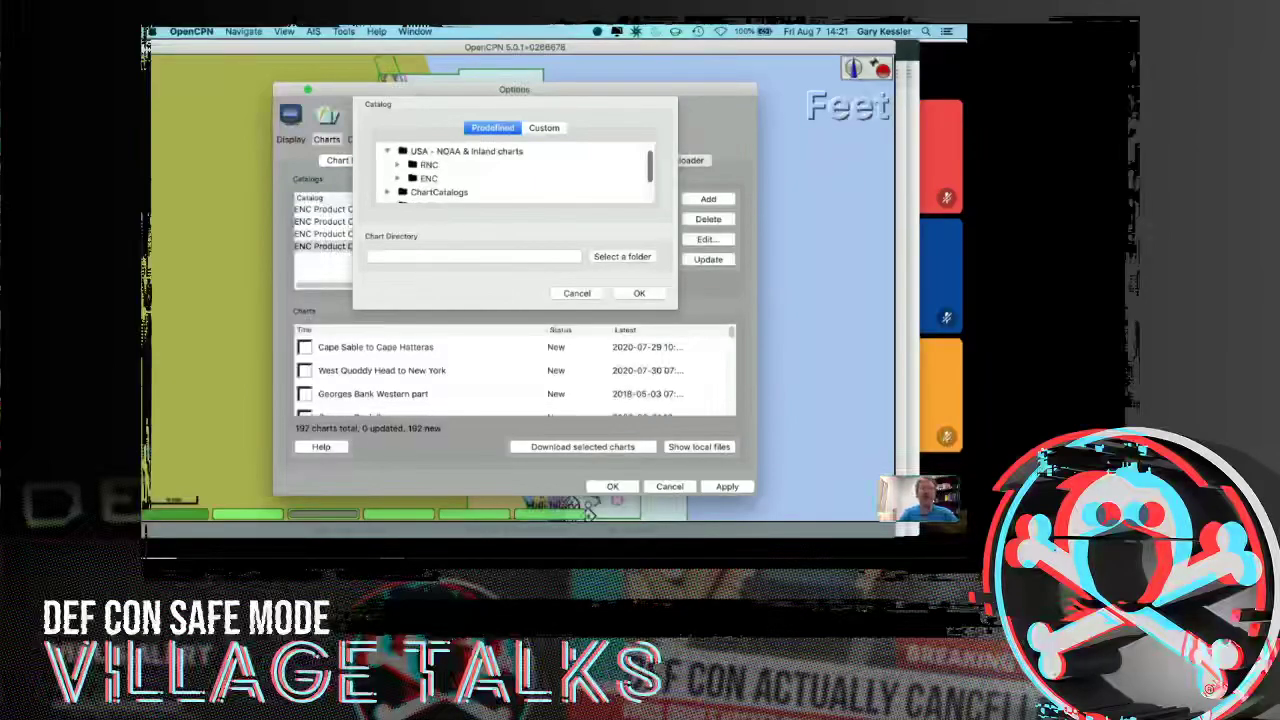
key("Right")
scroll(515, 175, "down", 1)
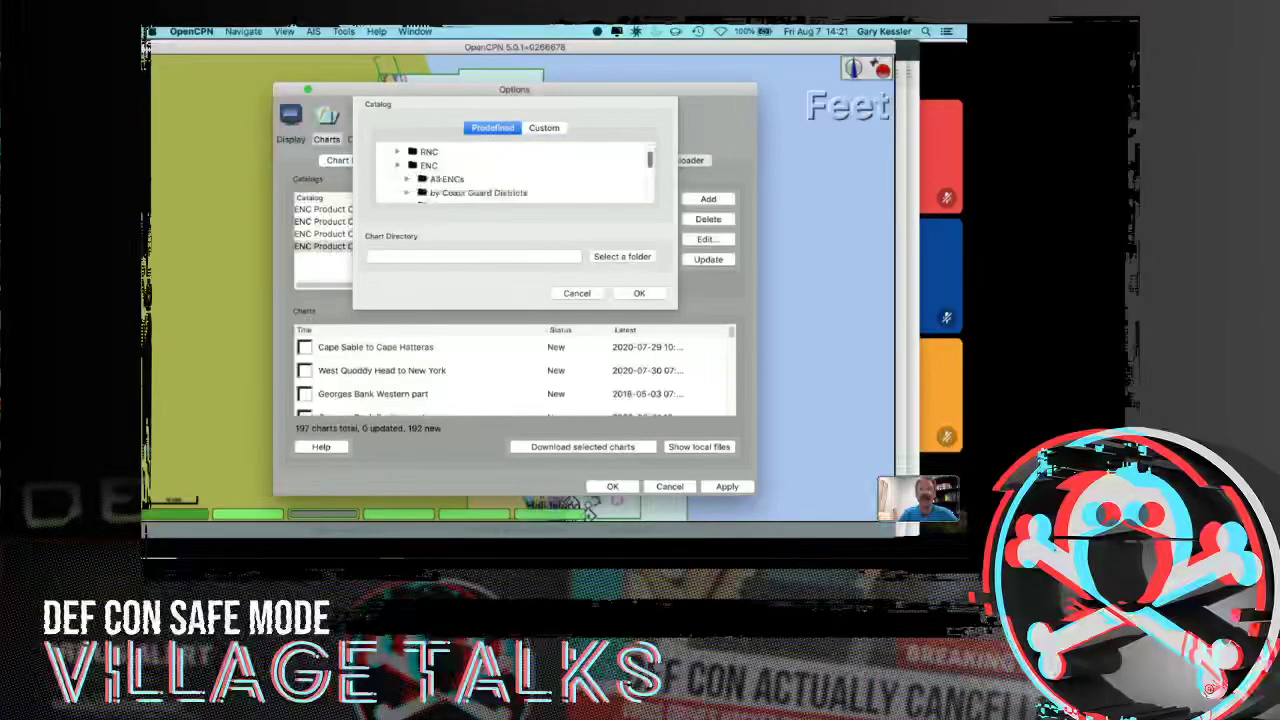
Add the IL - Illinois catalog from the ENC charts by States and look through its list of charts.
scroll(515, 175, "down", 2)
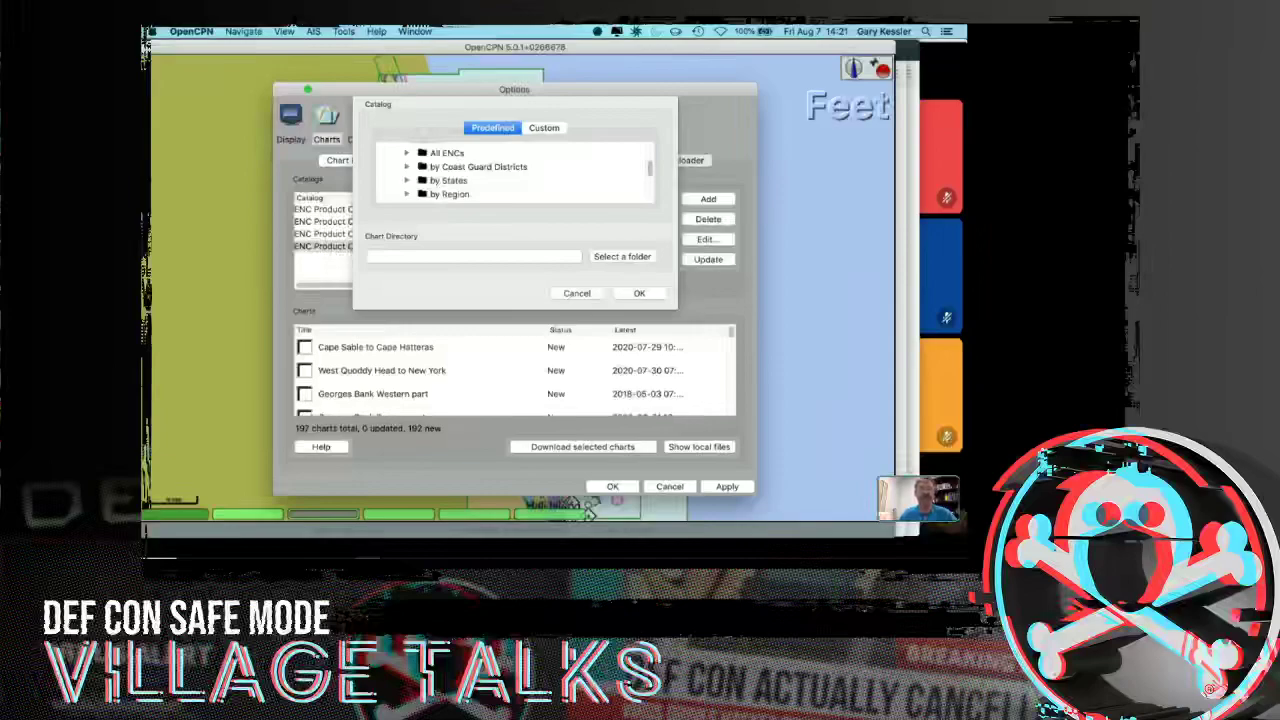
key("Right")
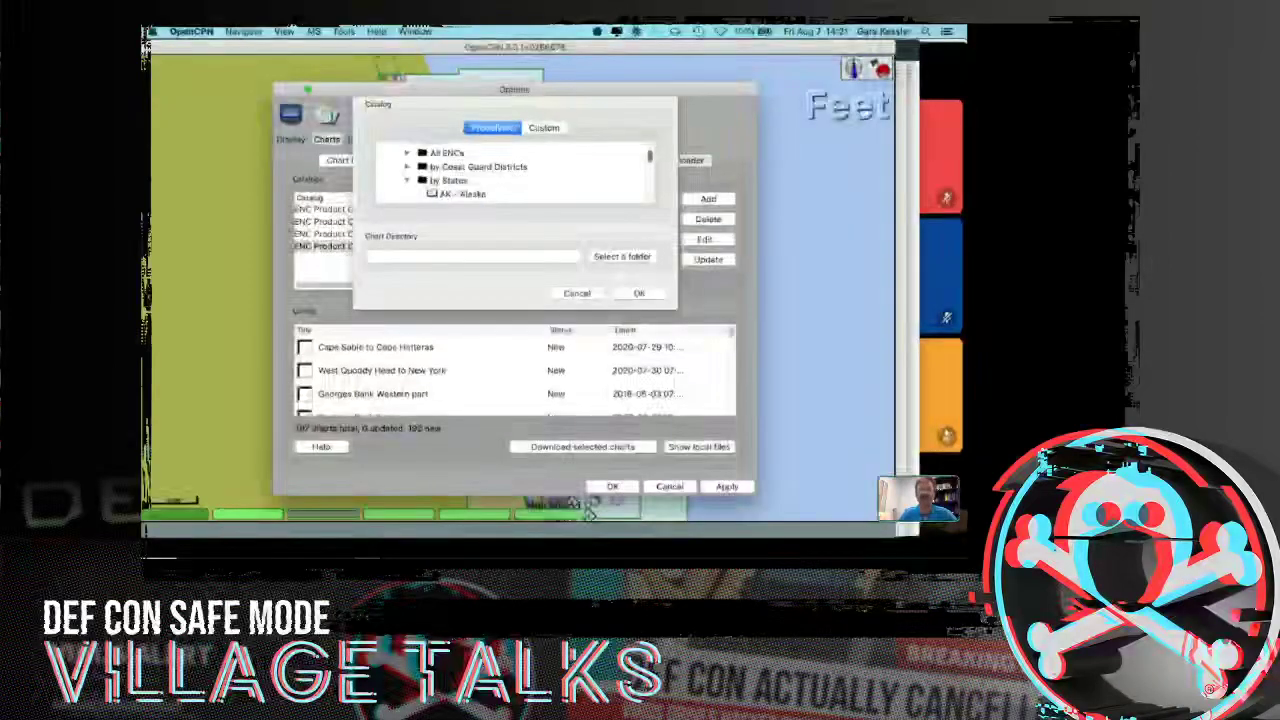
scroll(515, 172, "down", 4)
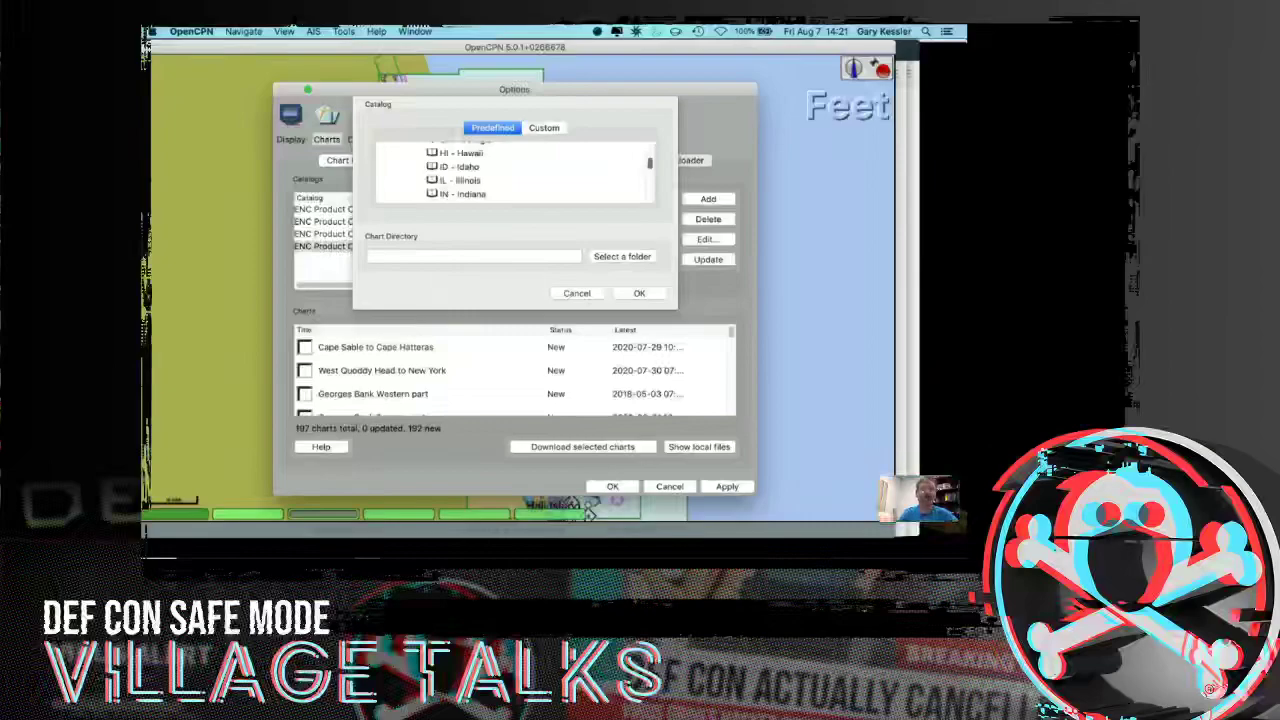
left_click(460, 180)
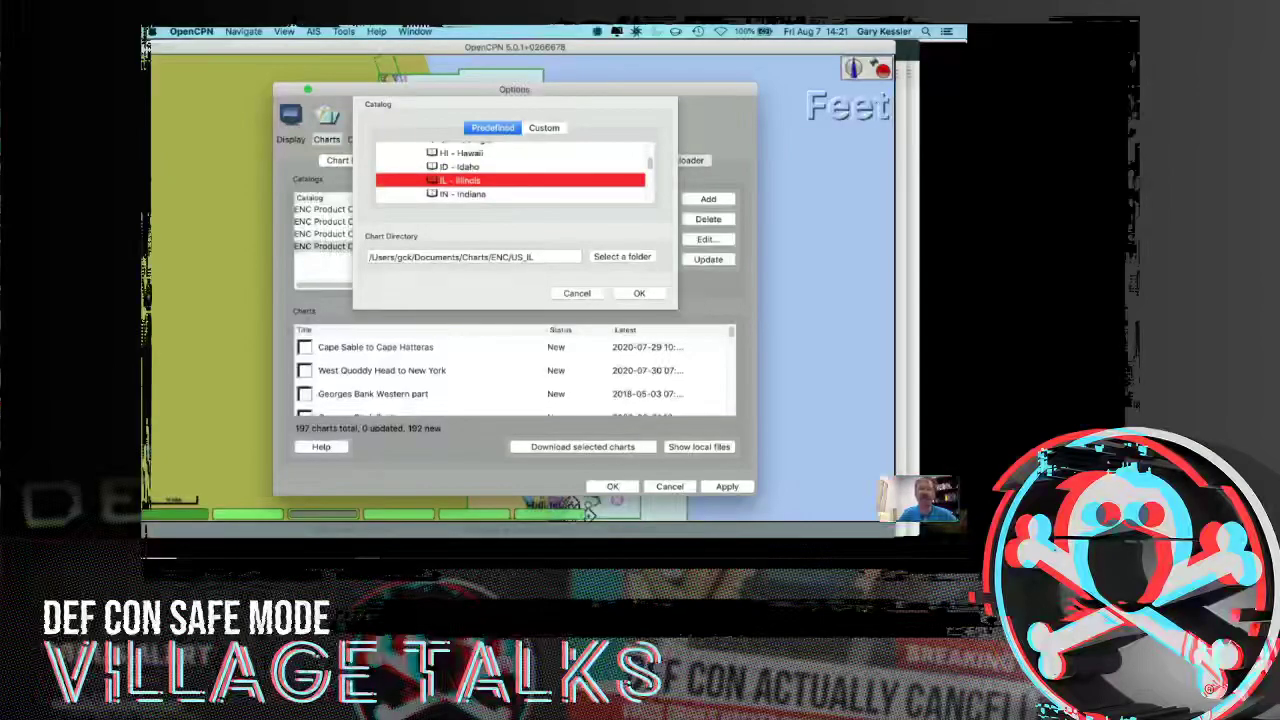
key("Return")
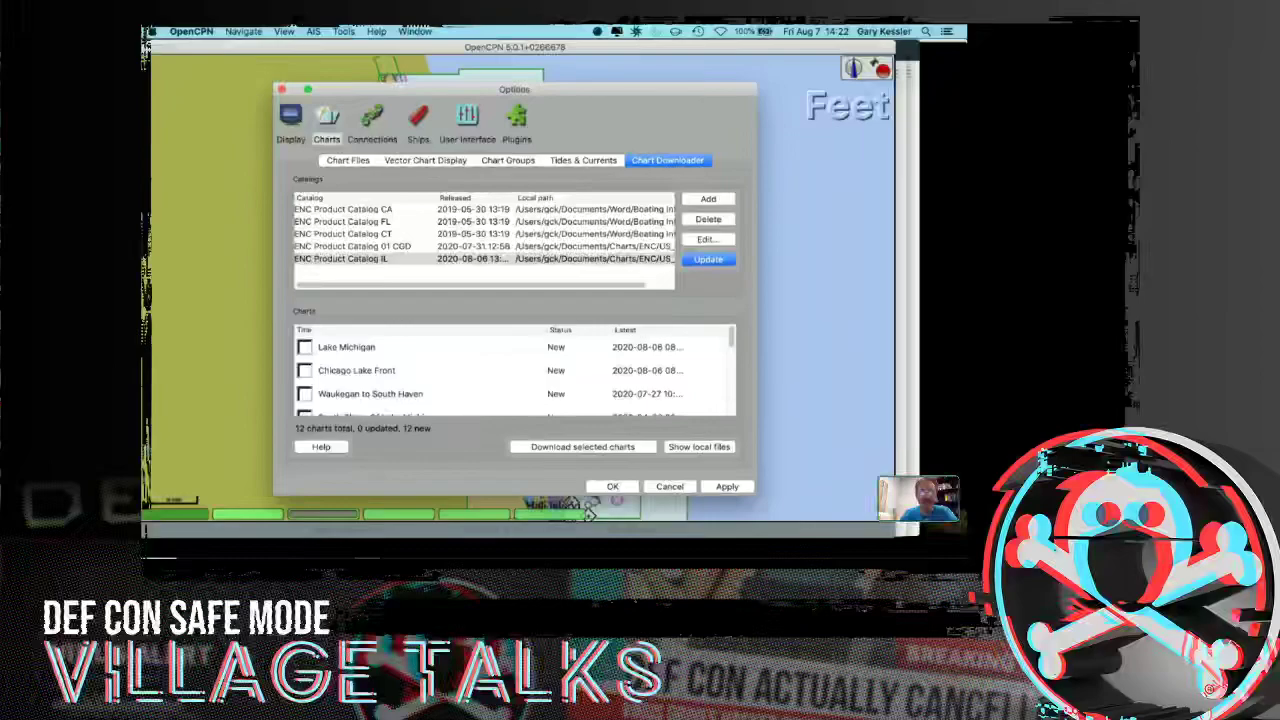
scroll(515, 370, "down", 5)
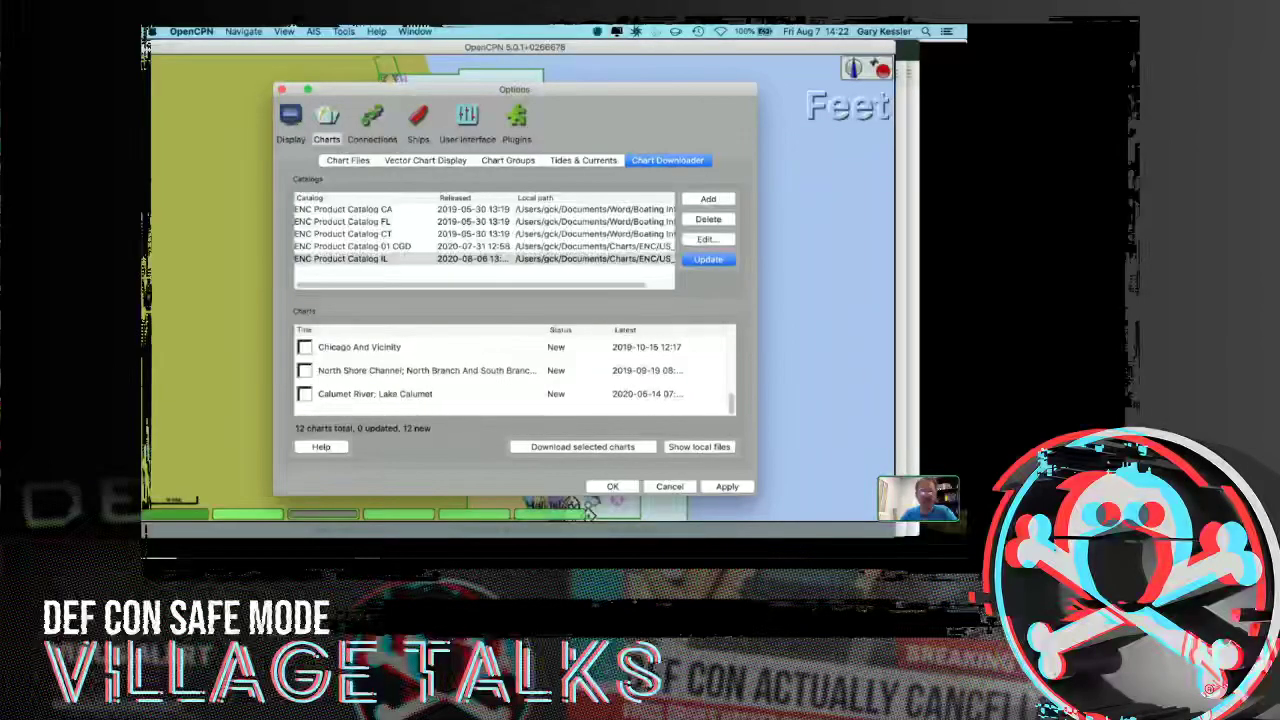
scroll(515, 370, "up", 5)
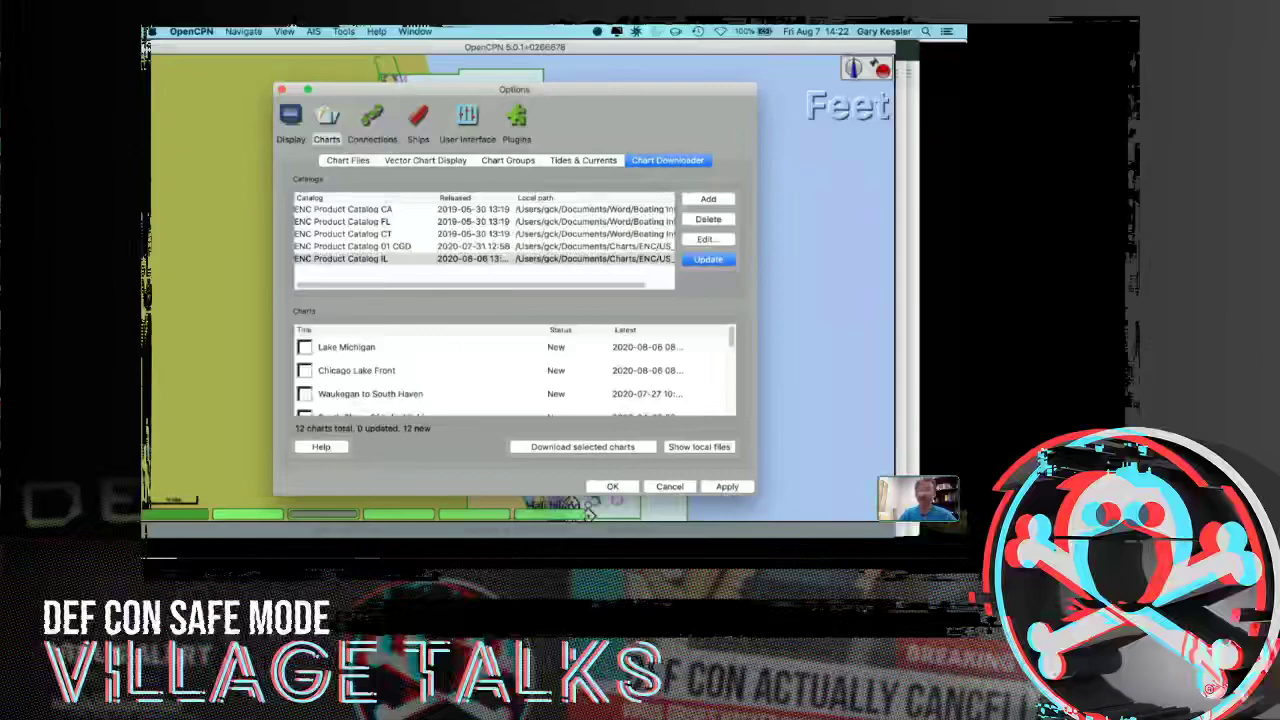
Look through the Illinois catalog's charts, download the Chicago Lake Front chart, and accept the options.
scroll(515, 375, "down", 3)
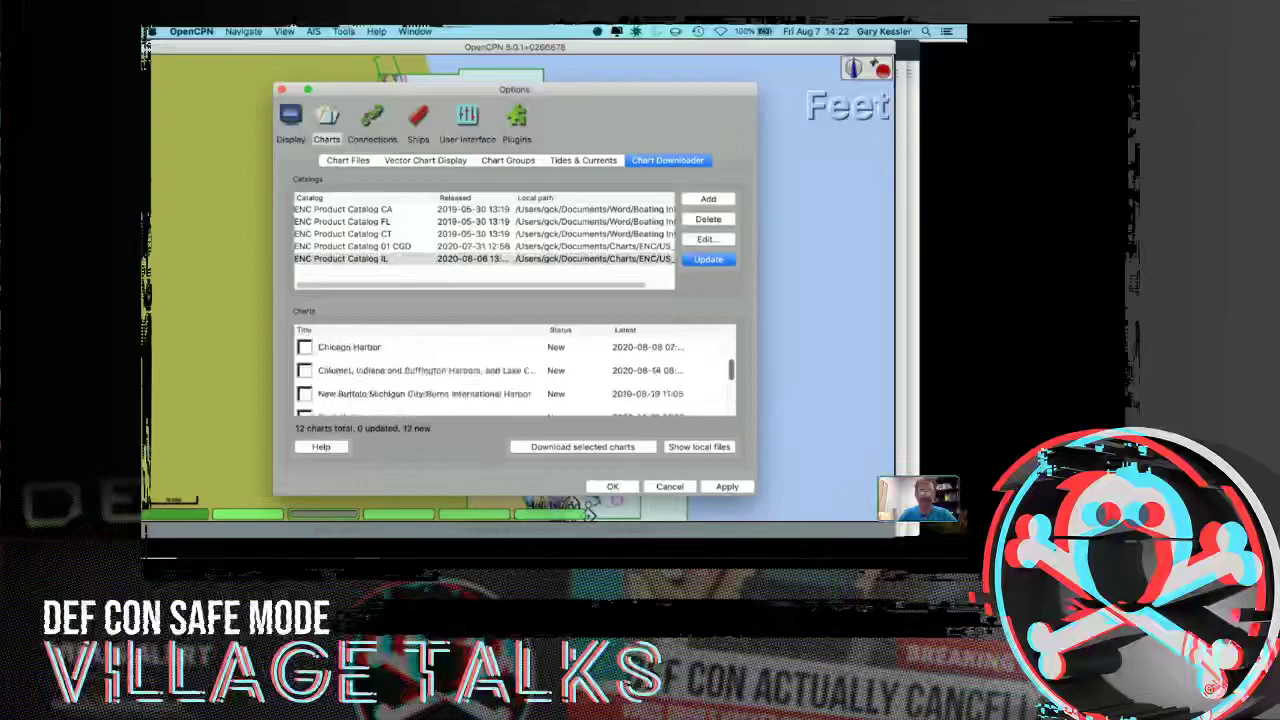
scroll(515, 375, "down", 3)
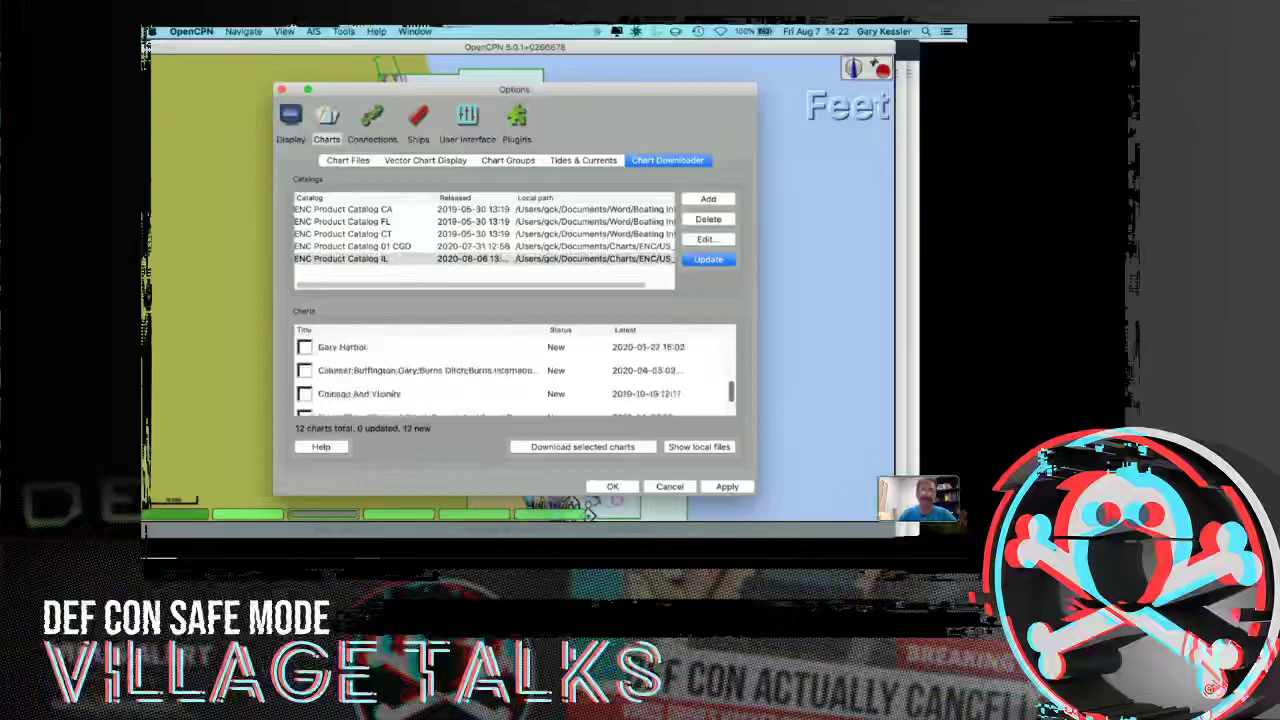
scroll(515, 375, "down", 2)
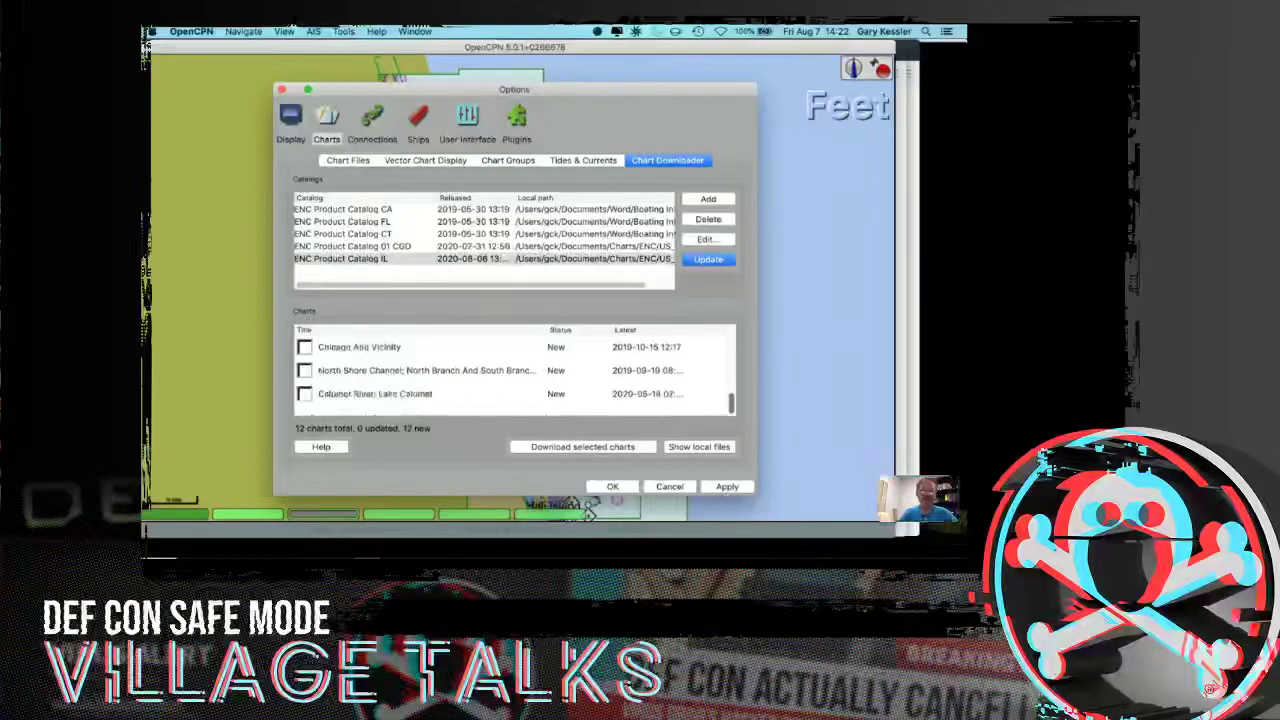
scroll(515, 375, "up", 8)
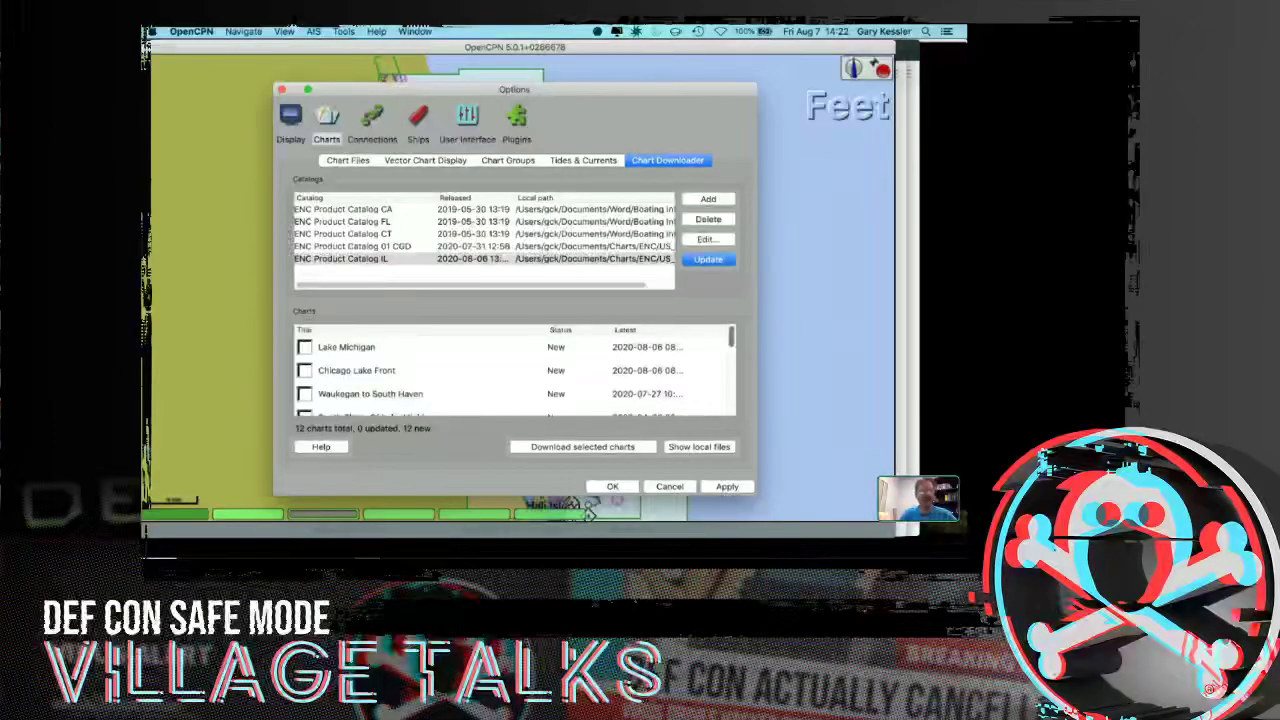
left_click(304, 370)
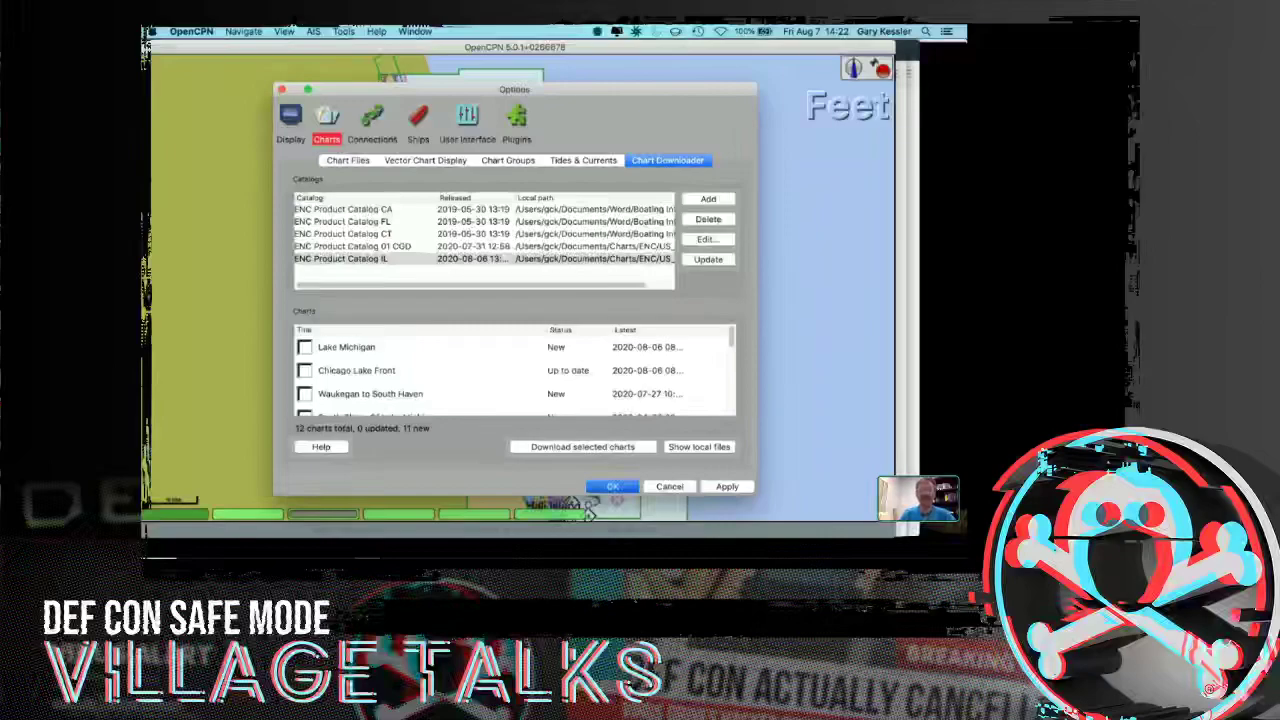
key("Return")
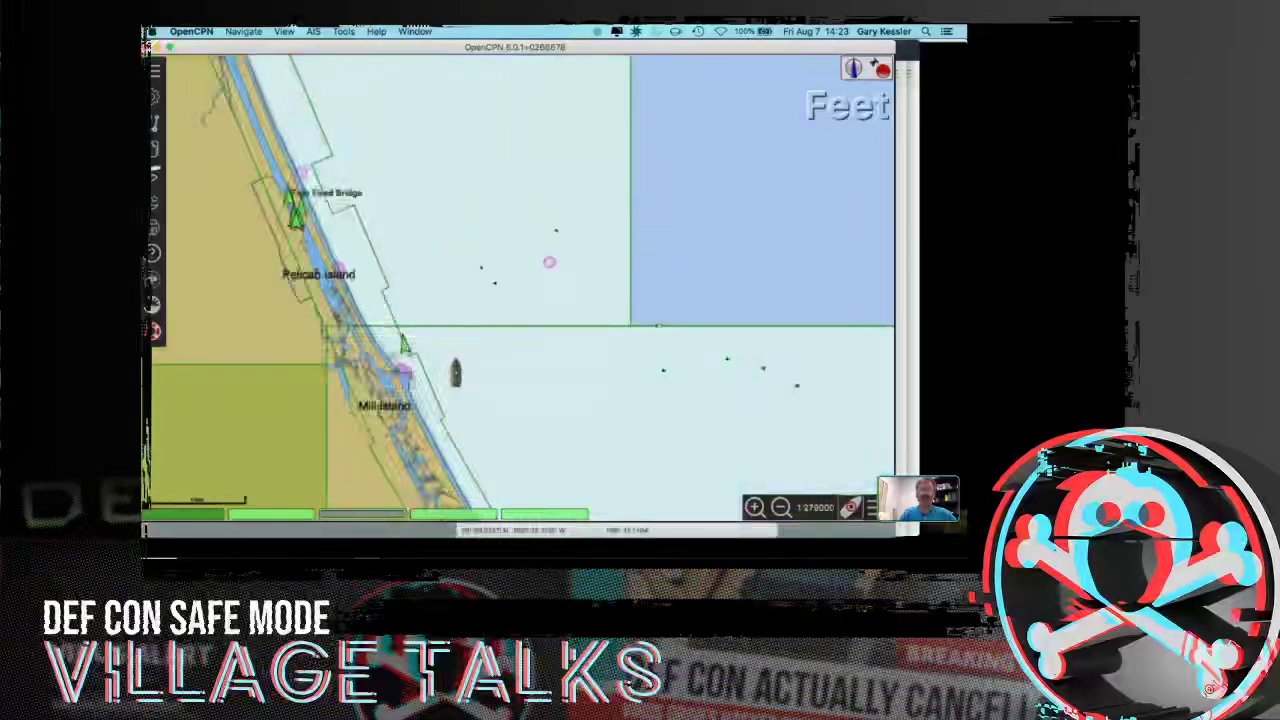
Zoom the chart out from the Florida coast and examine which areas of North America have downloaded charts.
key("minus")
key("minus")
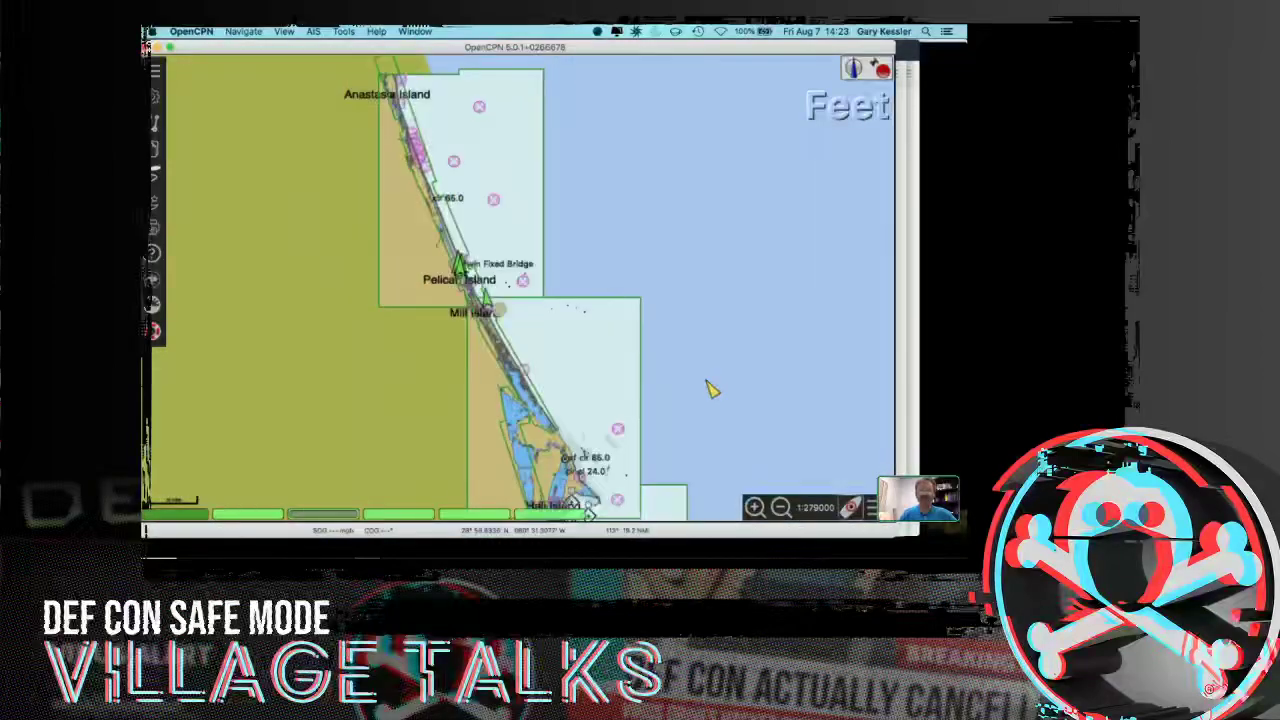
key("minus")
key("minus")
key("minus")
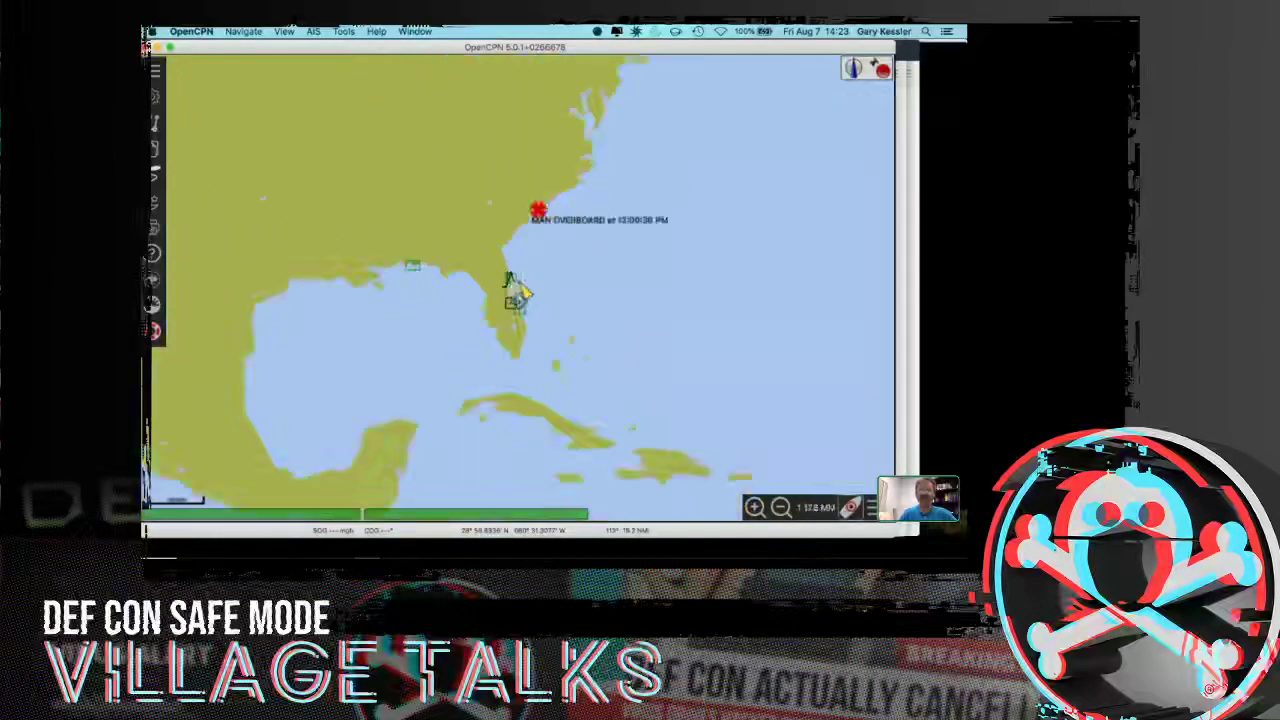
key("minus")
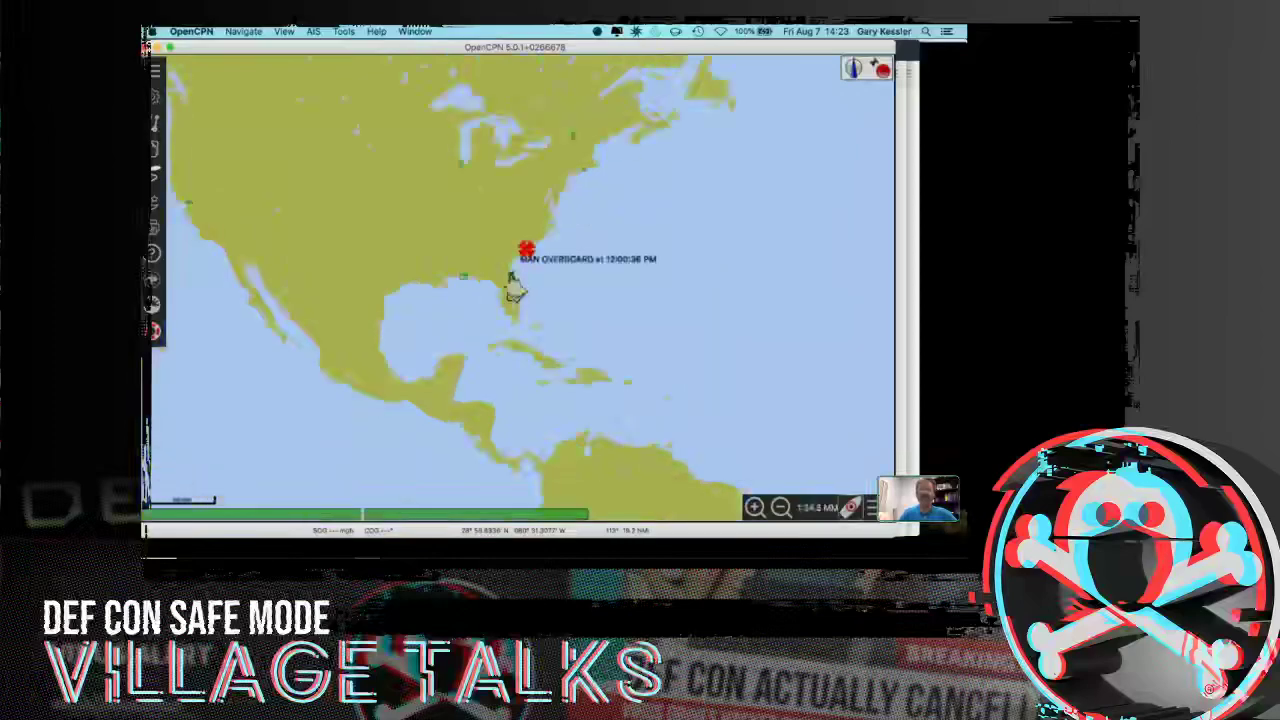
key("minus")
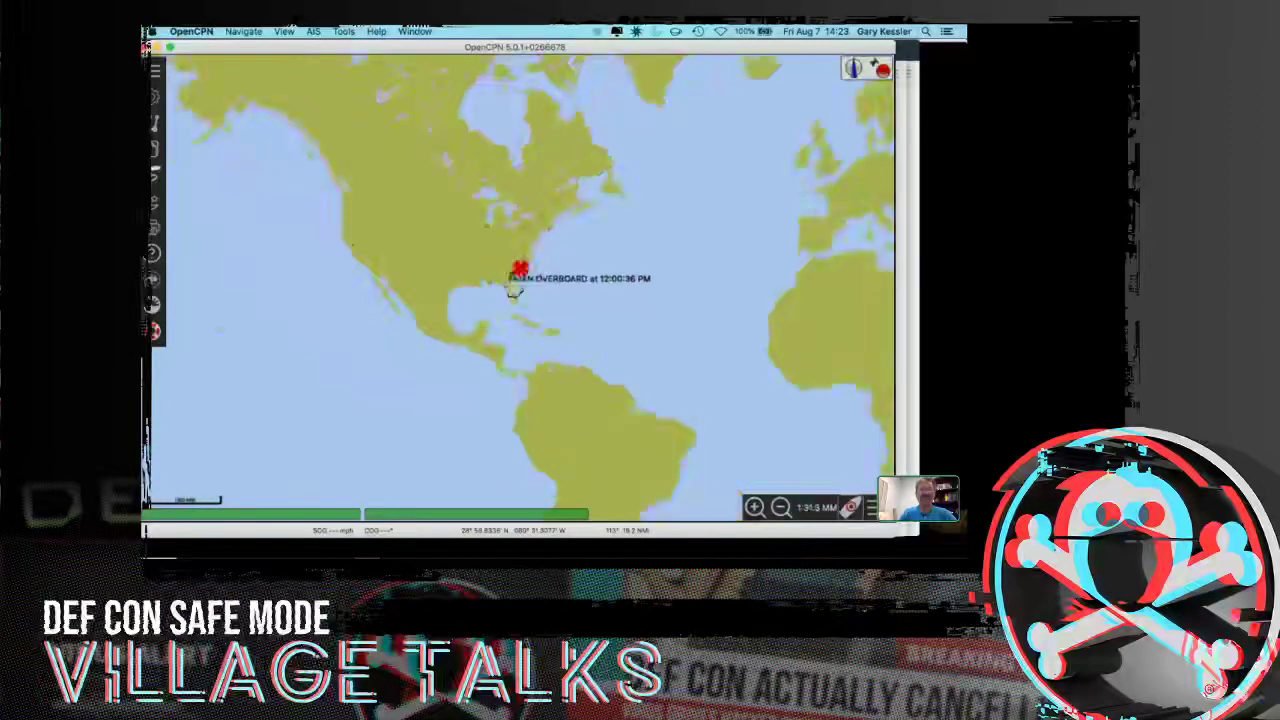
key("plus")
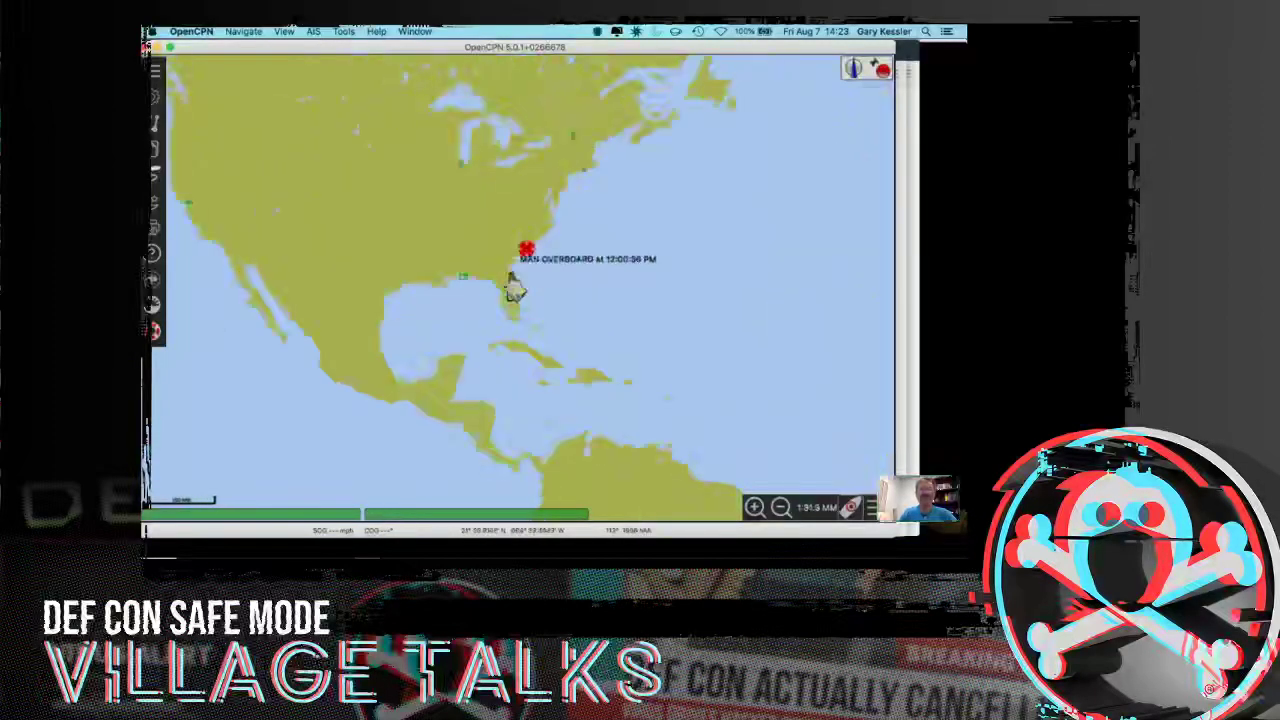
key("Left")
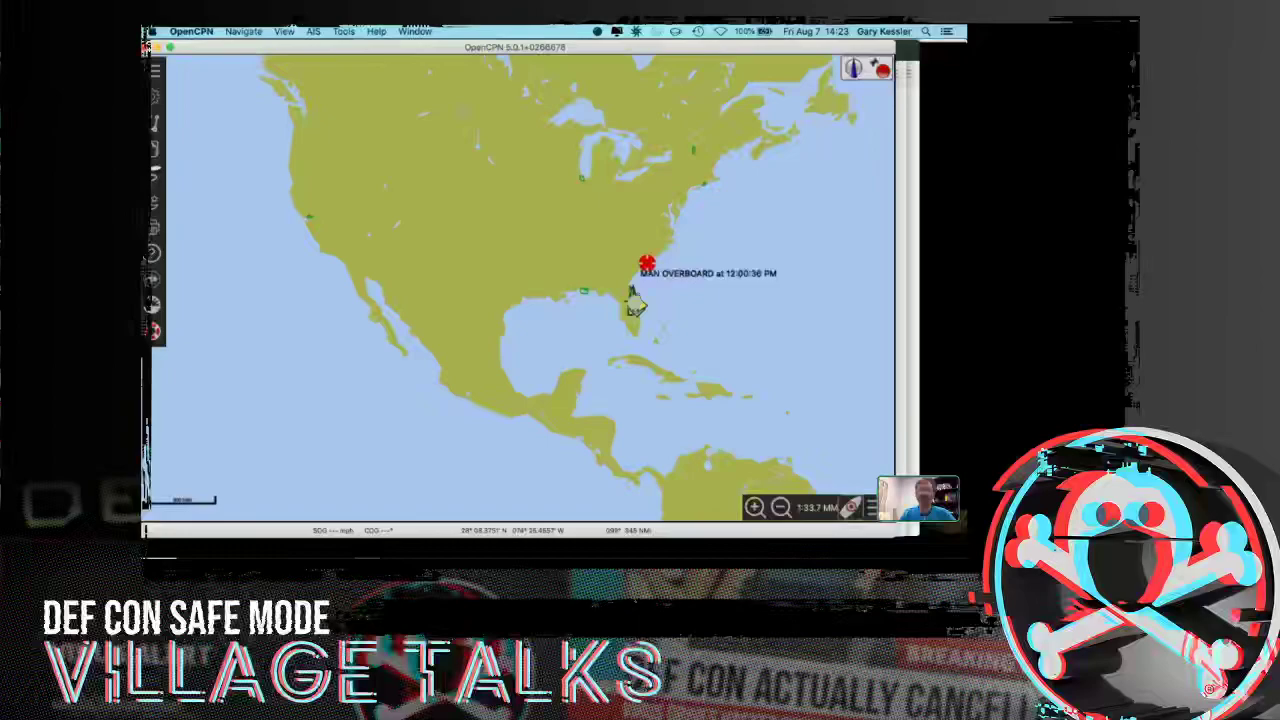
Zoom back in on Florida's east coast and examine the AIS targets and chart outlines there.
scroll(638, 303, "up", 2)
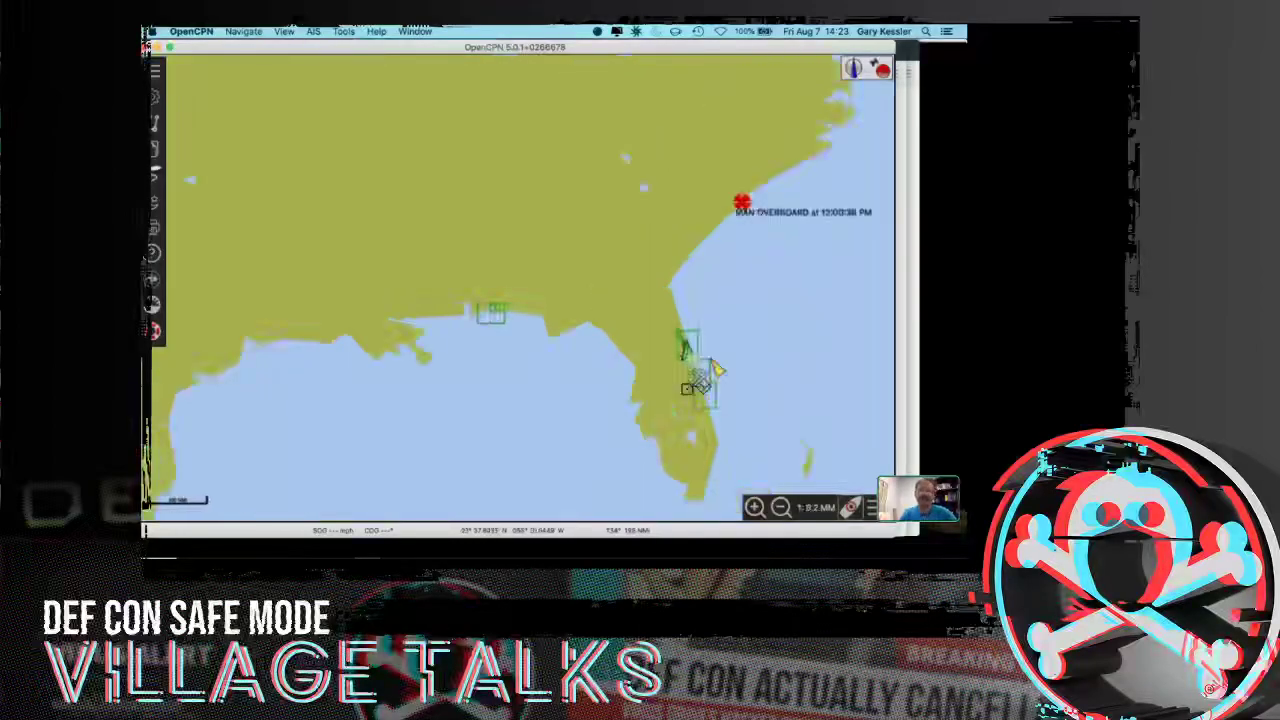
key("plus")
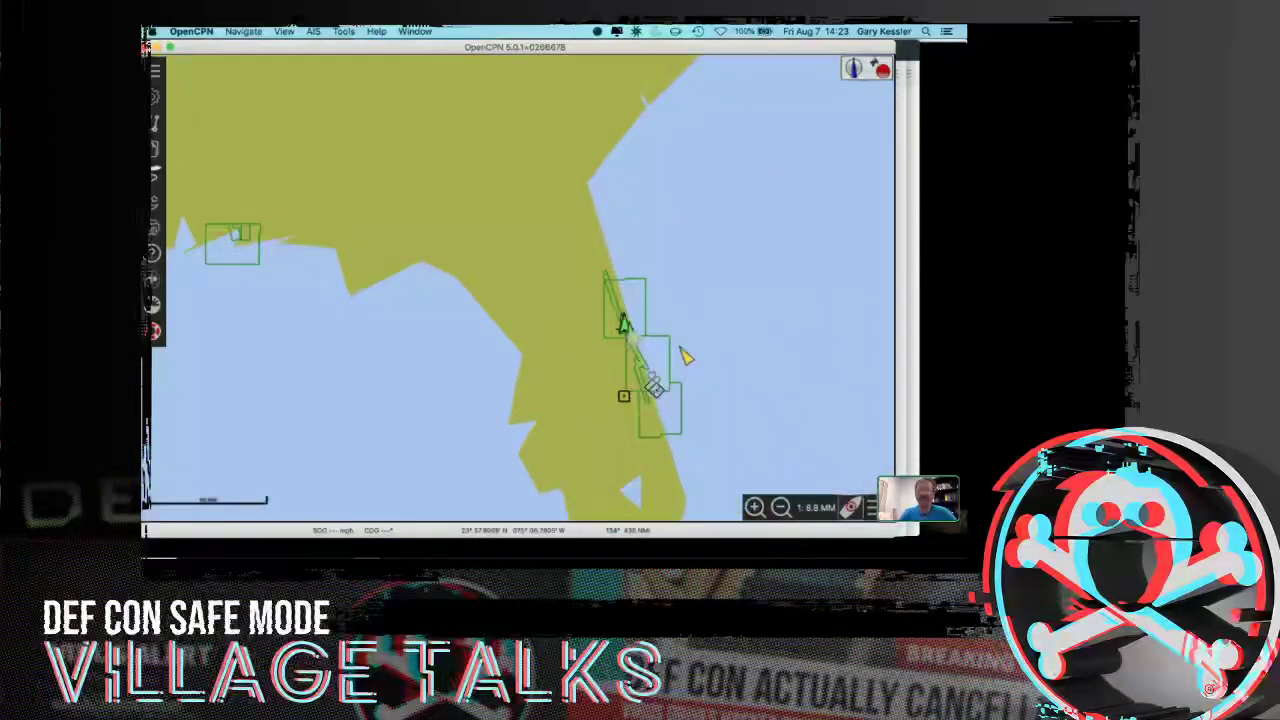
key("plus")
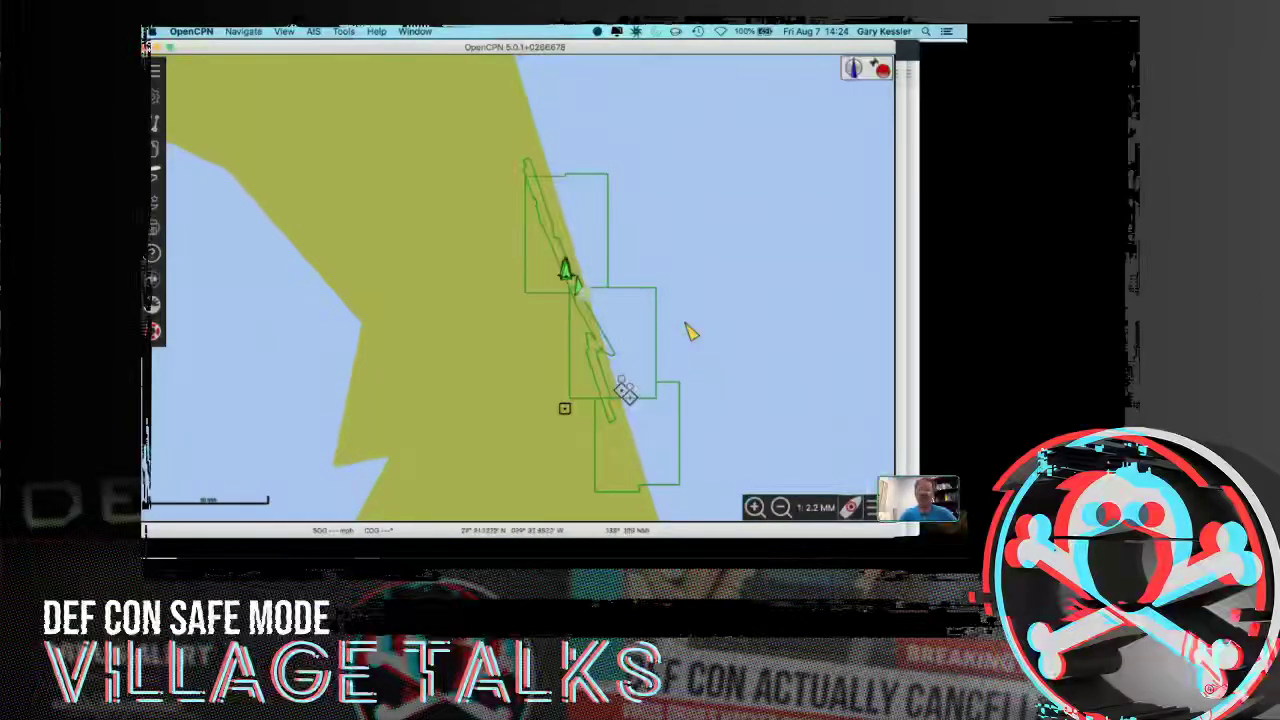
key("plus")
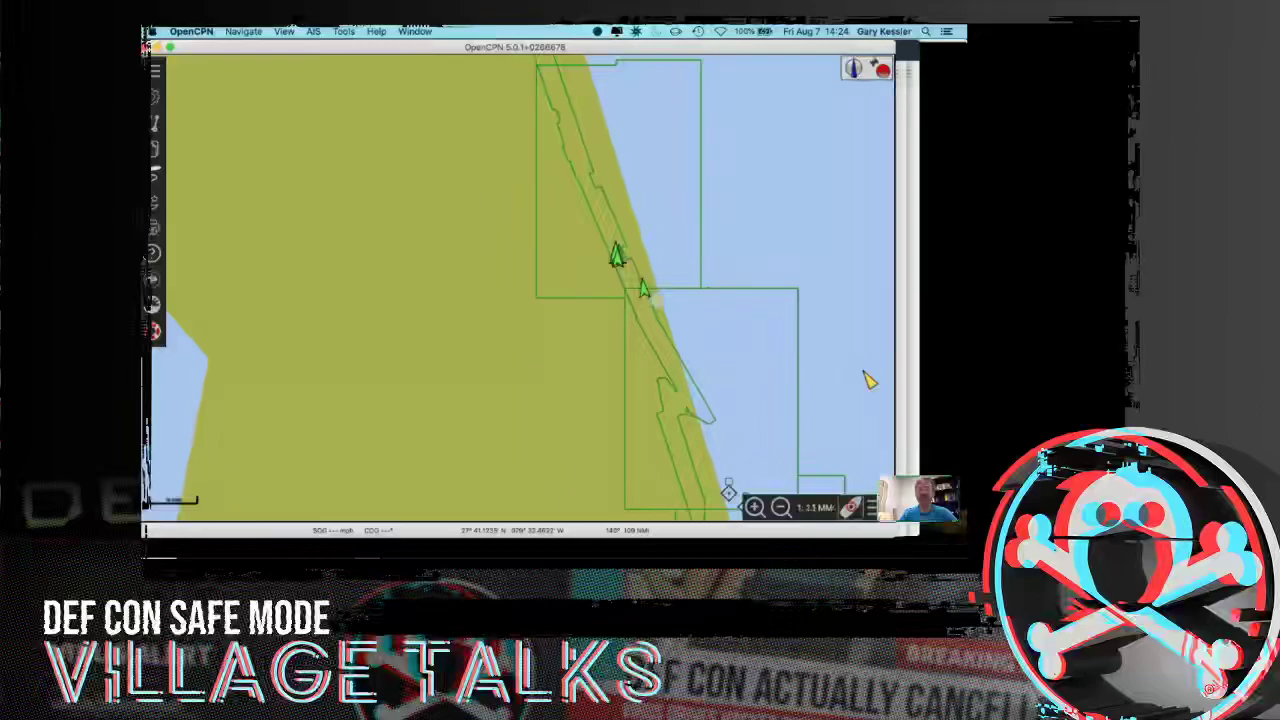
key("plus")
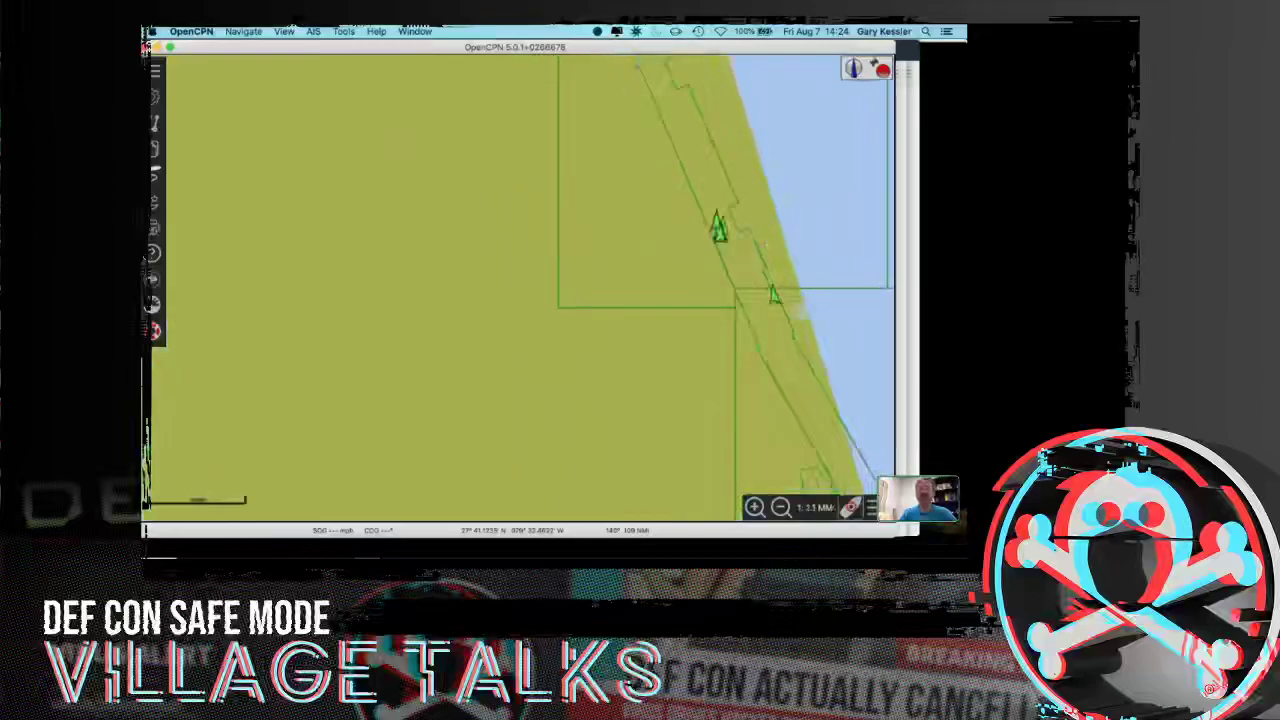
key("Right")
key("Up")
key("Up")
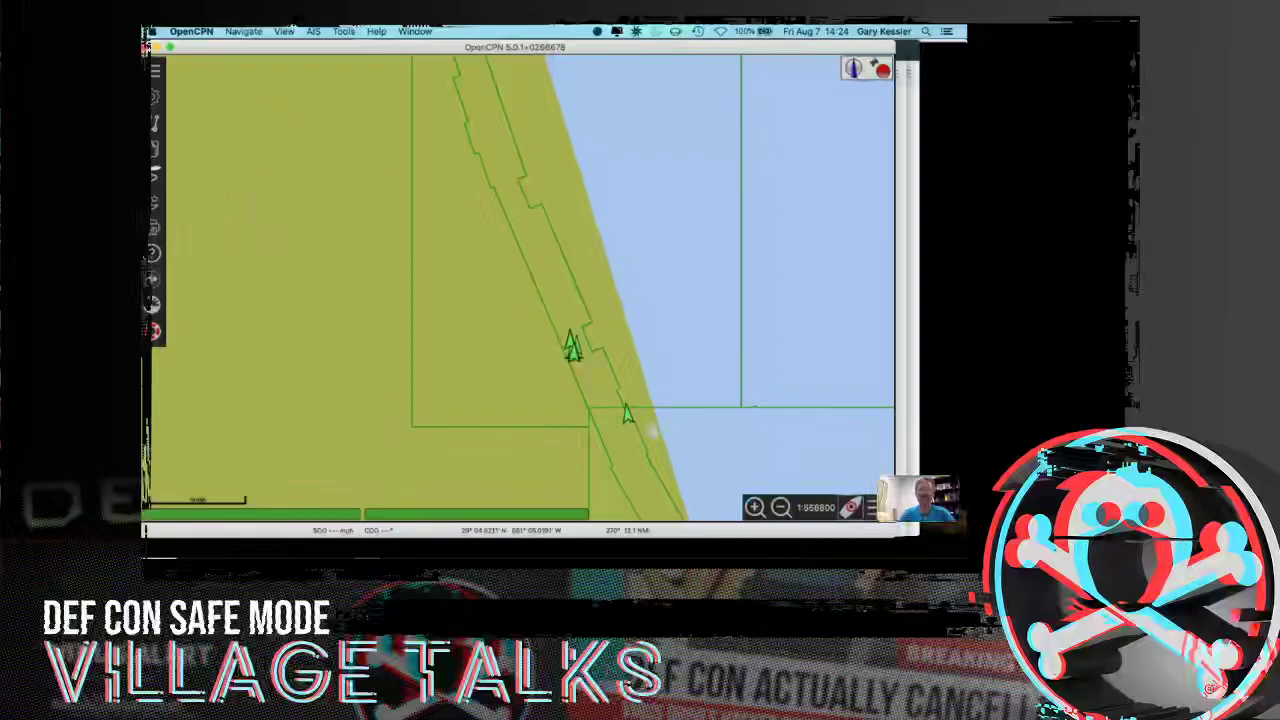
Switch to Firefox and read the guide's instructions for configuring the OpenCPN data source with a serial connection.
key("super+Tab")
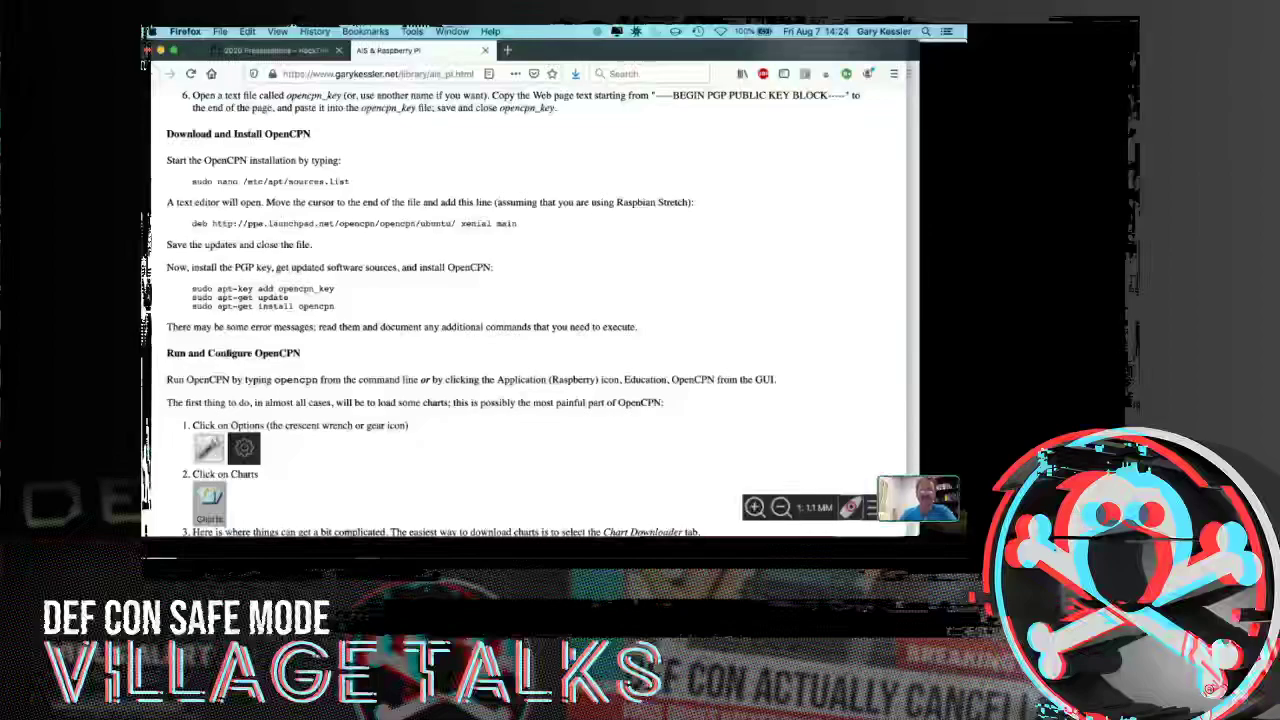
scroll(530, 300, "down", 10)
scroll(530, 300, "down", 3)
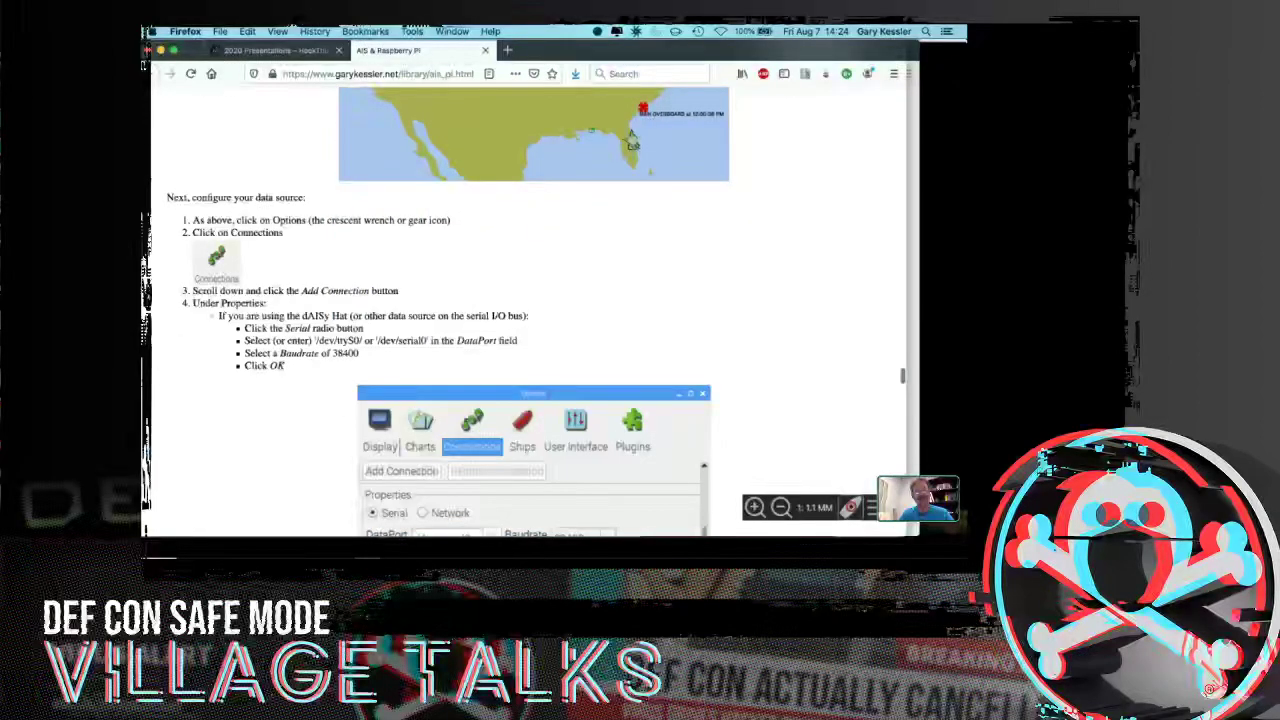
scroll(530, 300, "down", 1)
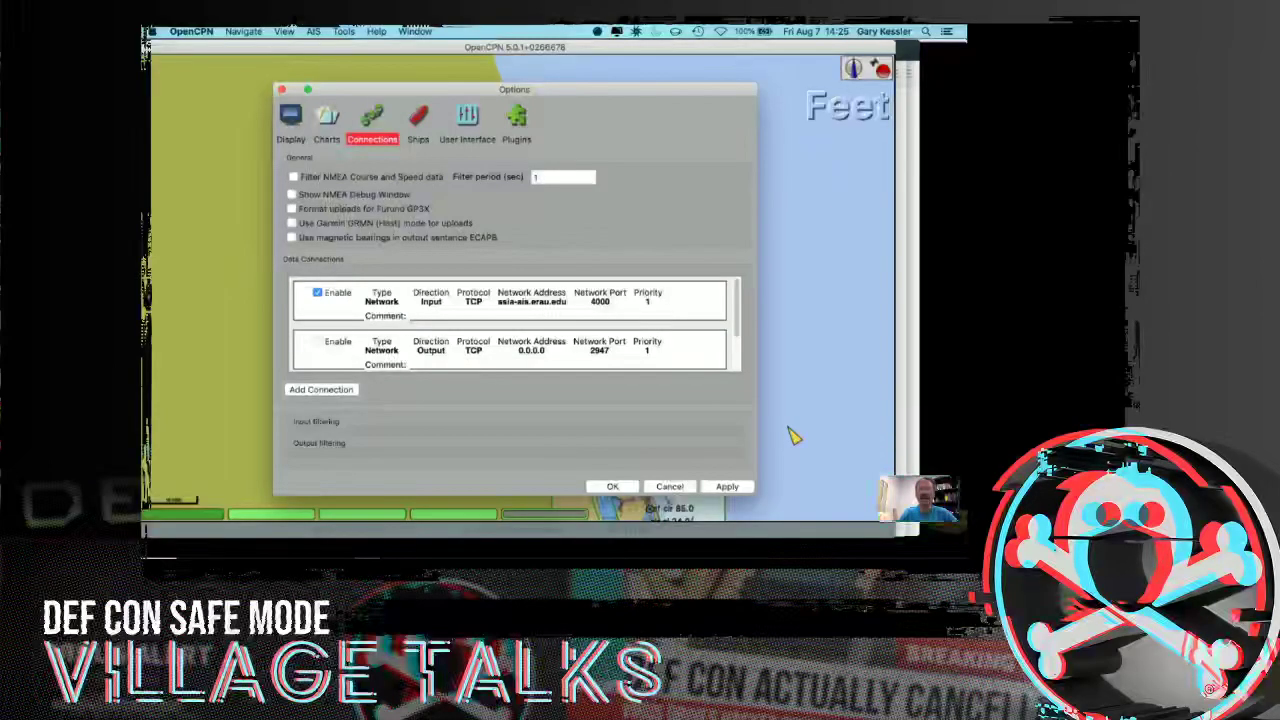
Move the Options window aside to view the chart, bring it back, and look through the list of data connections.
left_click_drag(514, 89, 518, 389)
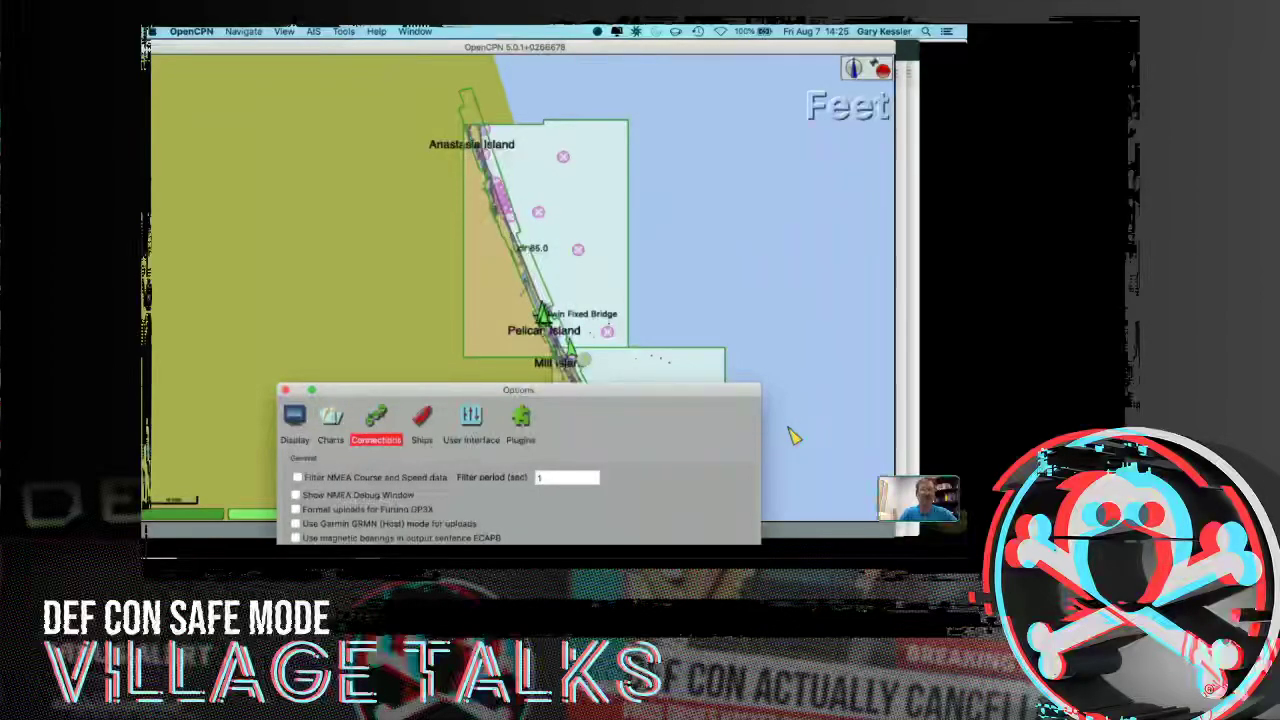
mouse_move(518, 389)
left_mouse_down()
mouse_move(495, 255)
mouse_move(532, 80)
left_mouse_up()
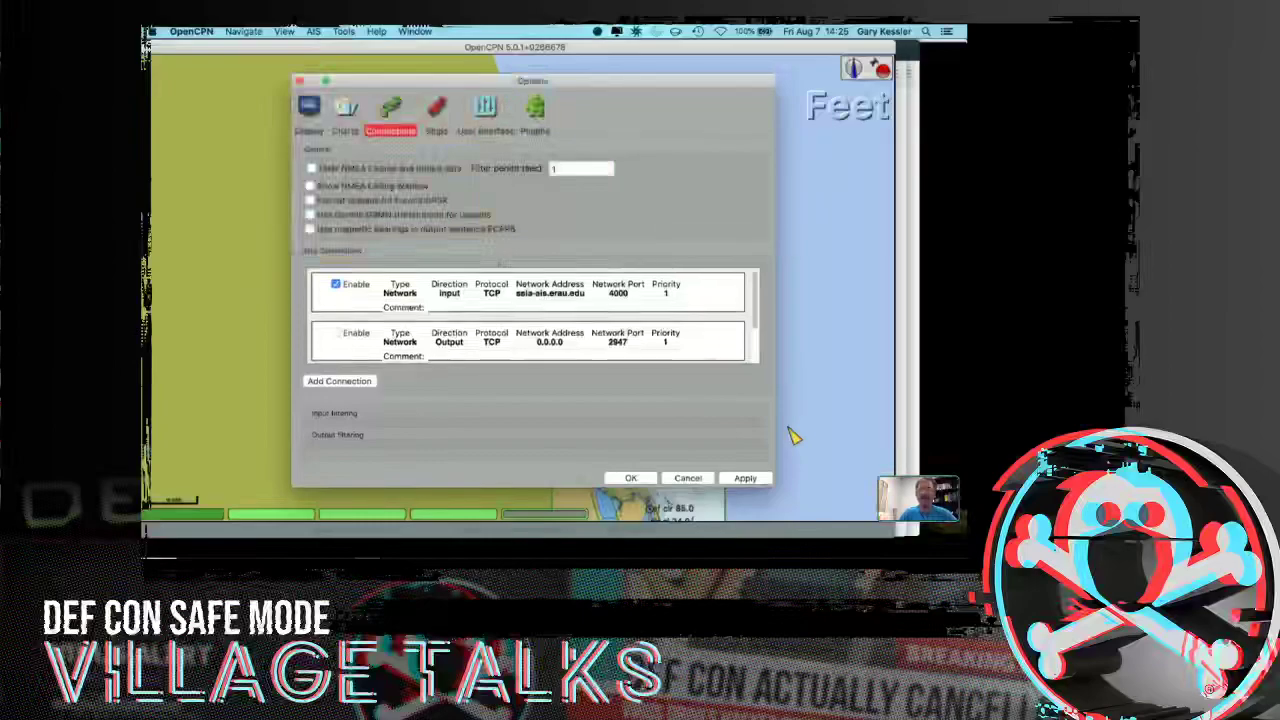
scroll(530, 315, "down", 3)
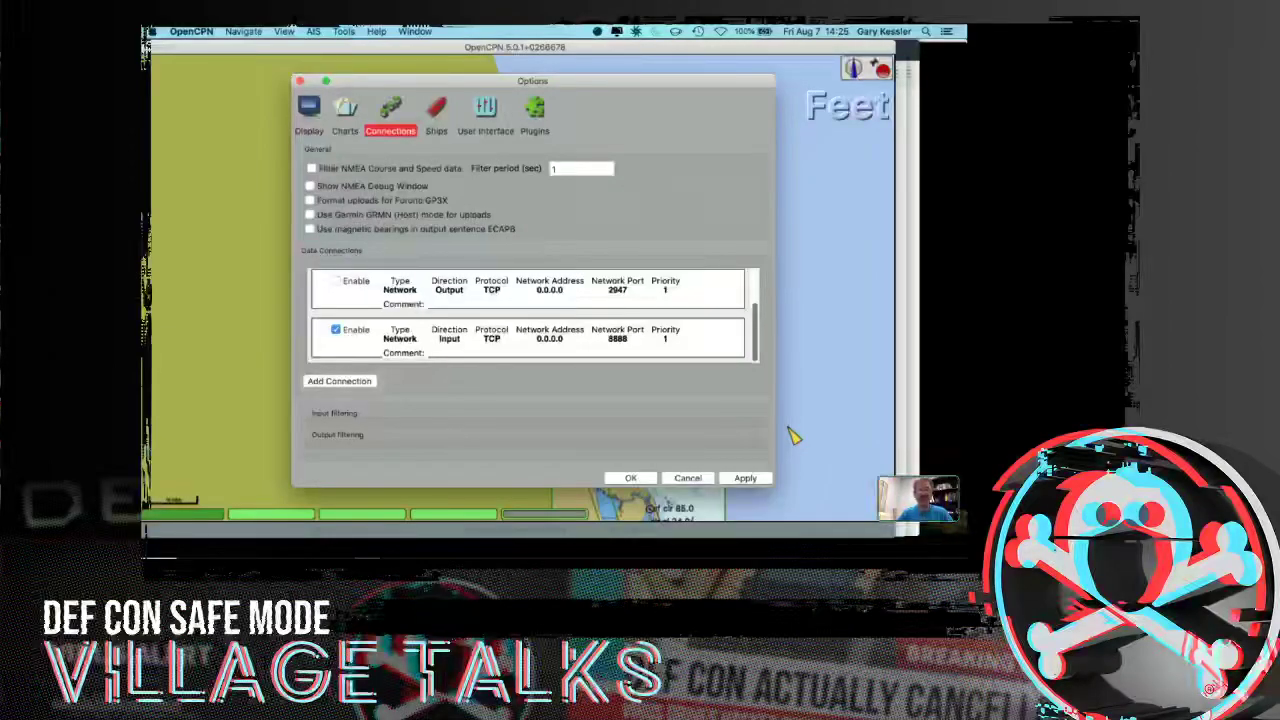
Switch to the Raspberry Pi session in VNC Viewer and move the NMEA Debug Window so that its whole message list fits on screen.
key("super+Tab")
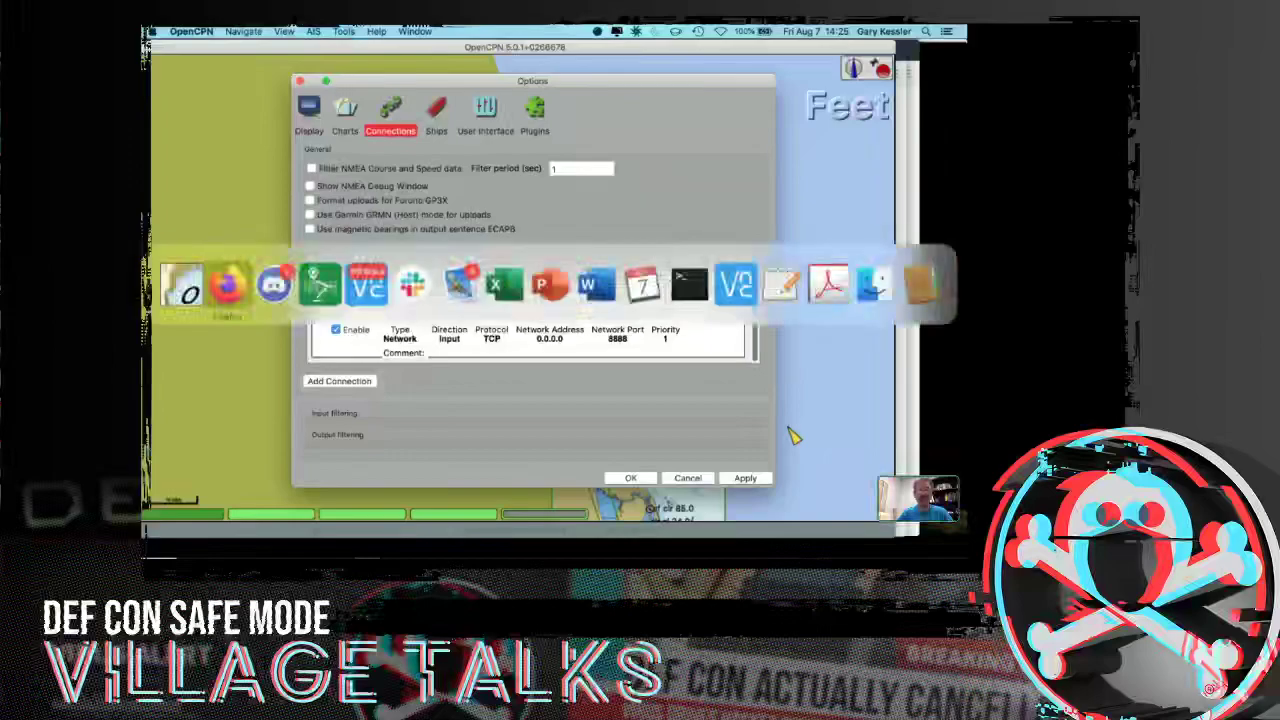
key("super+Tab")
key("super+Tab")
key("super+Tab")
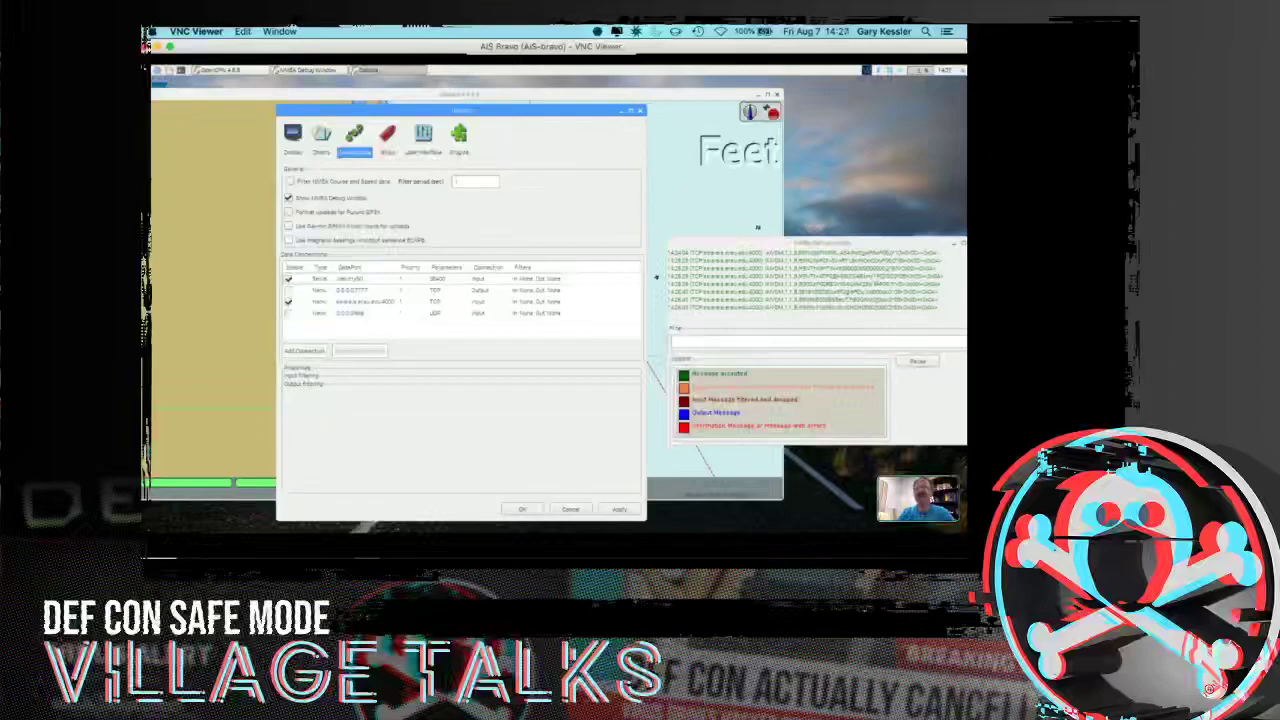
left_click_drag(815, 242, 713, 172)
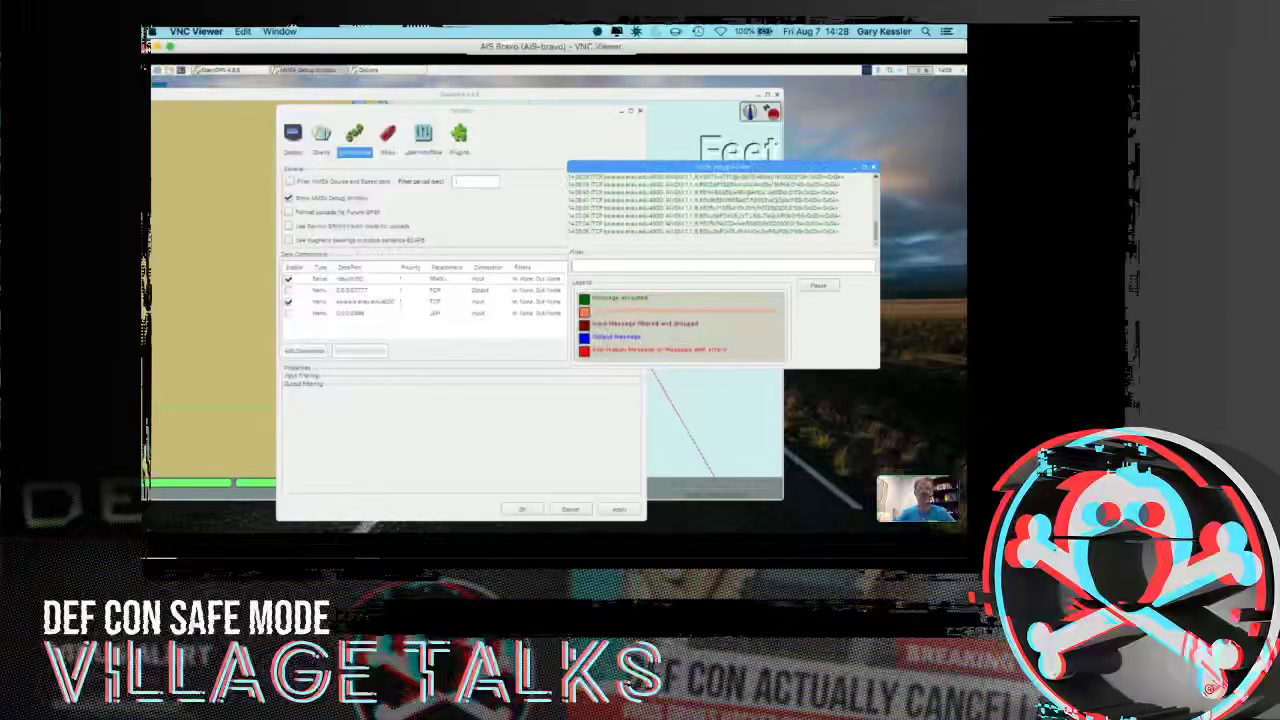
Switch to Firefox and read the guide's serial and network connection settings for the AIS data feed.
key("super+Tab")
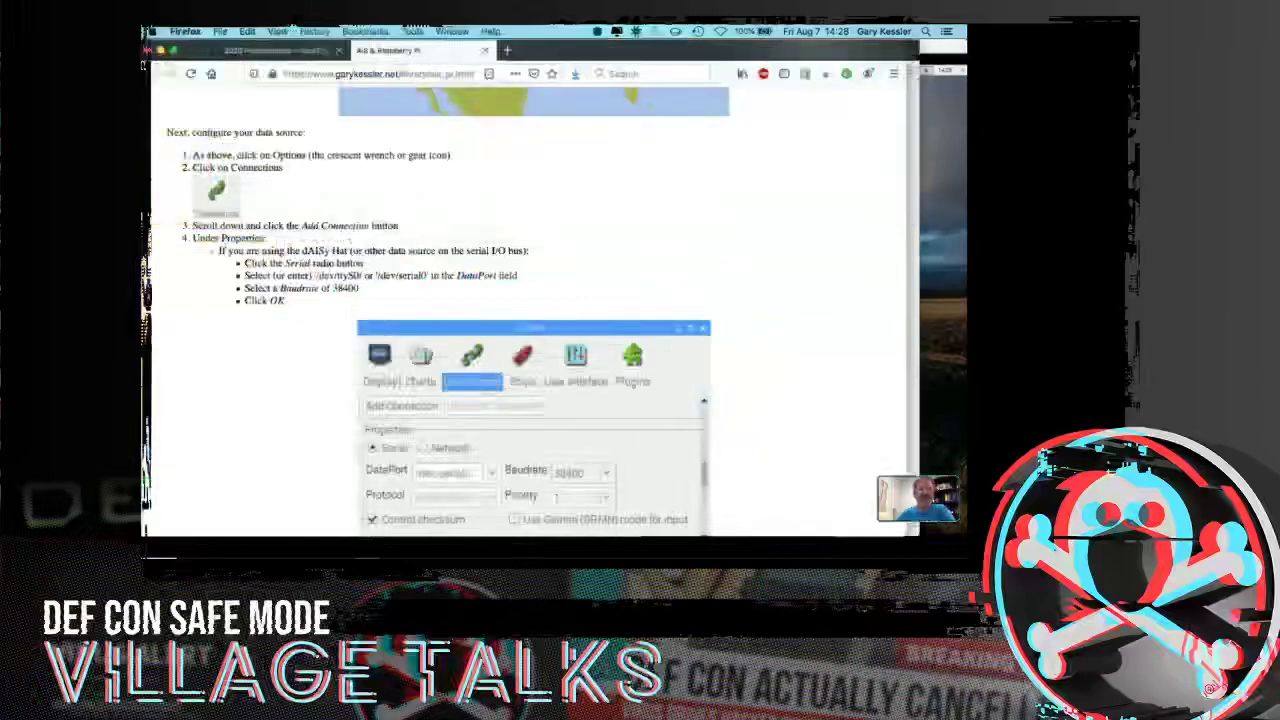
scroll(530, 300, "down", 4)
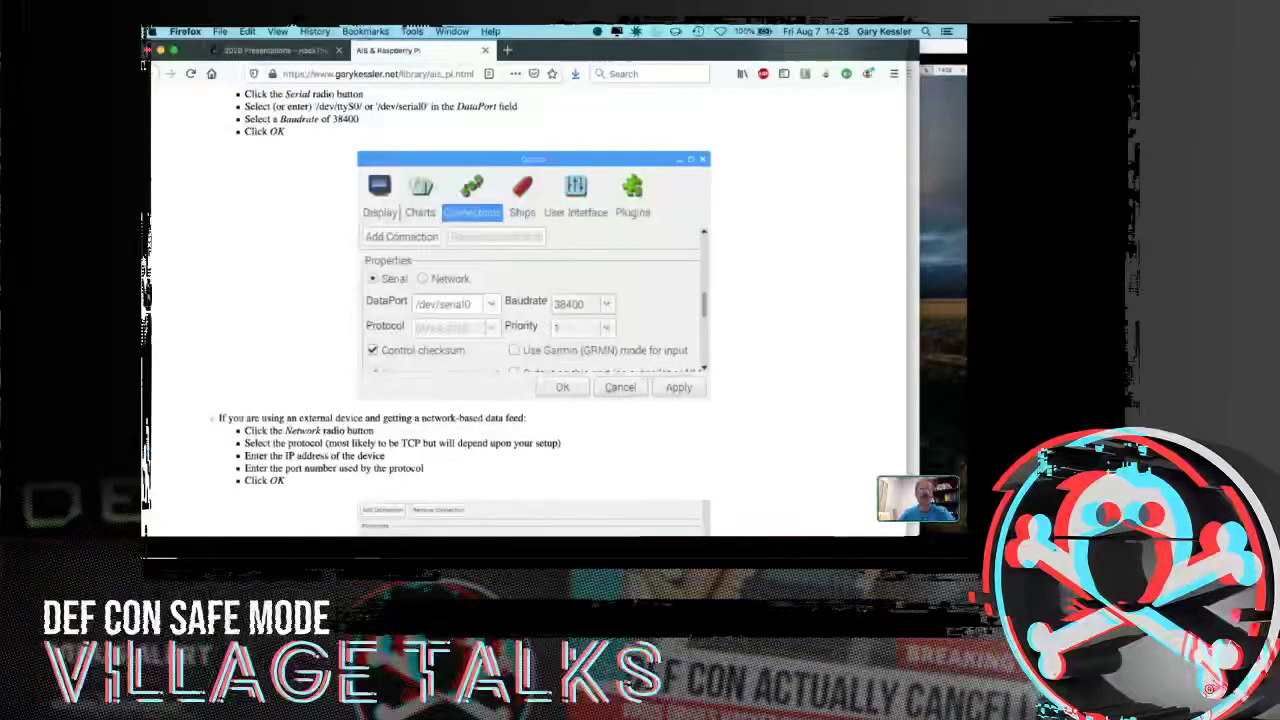
scroll(530, 300, "down", 2)
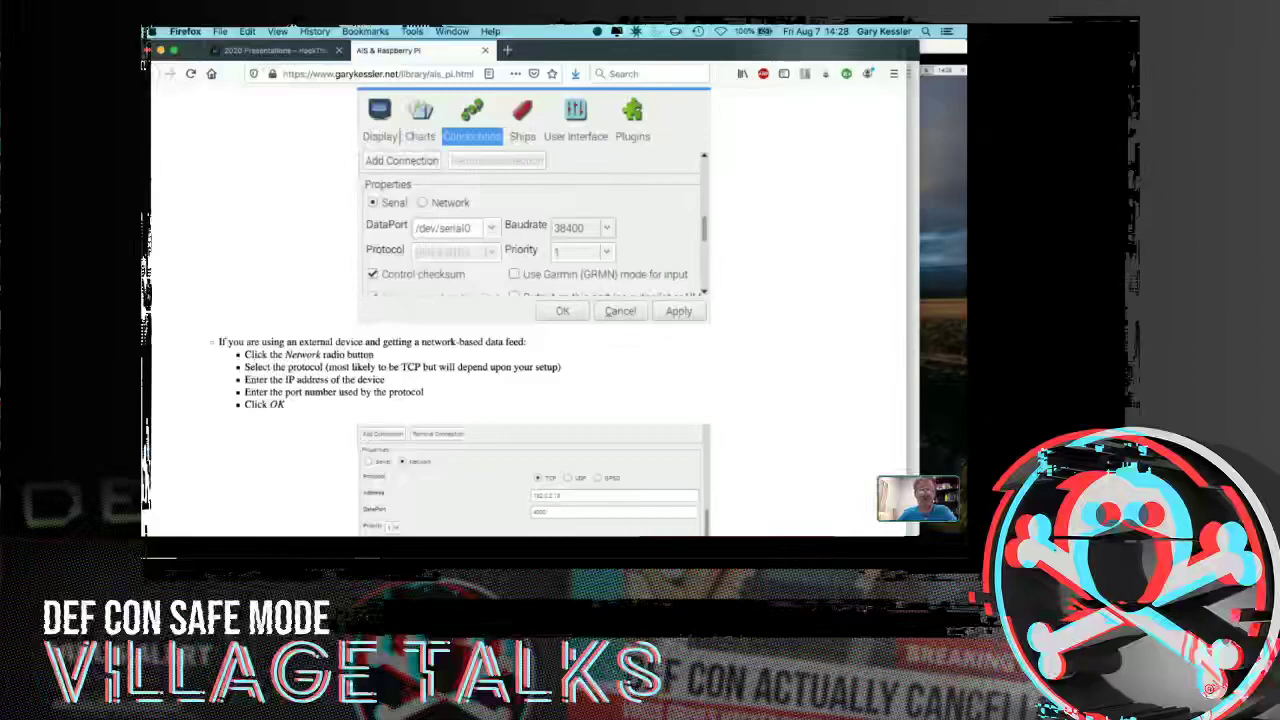
scroll(530, 300, "down", 2)
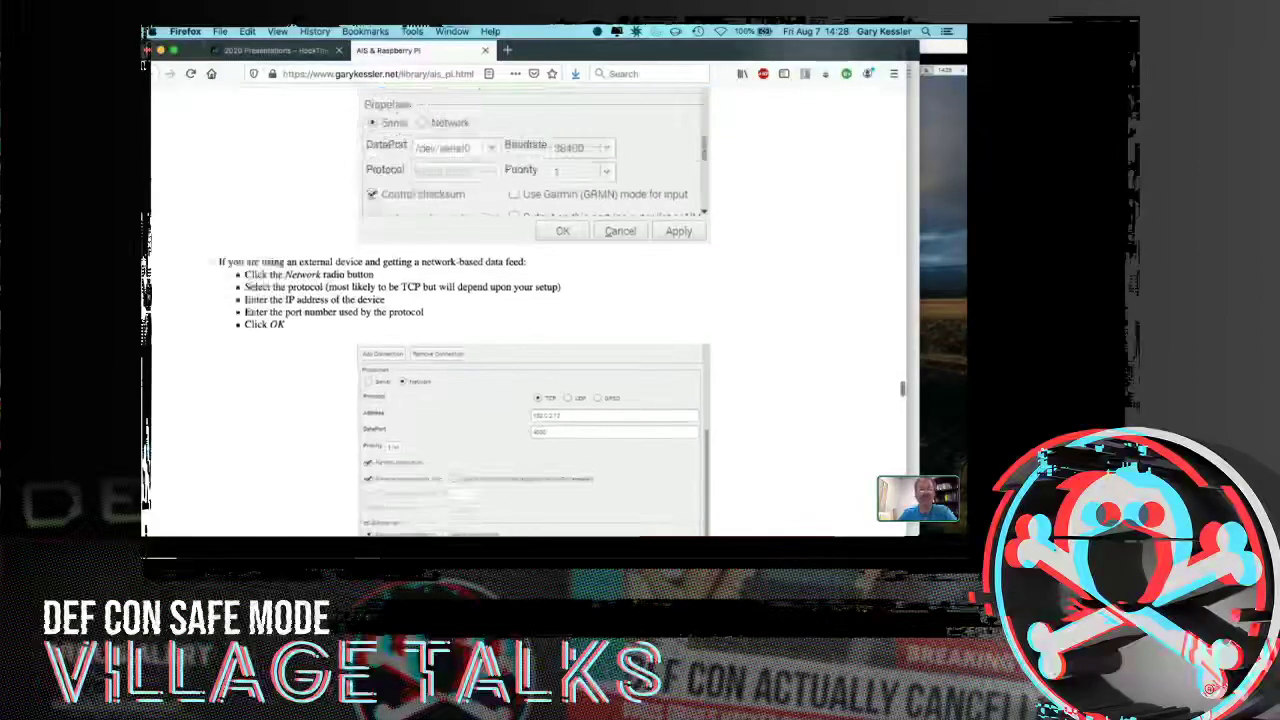
scroll(530, 300, "down", 4)
scroll(530, 310, "down", 1)
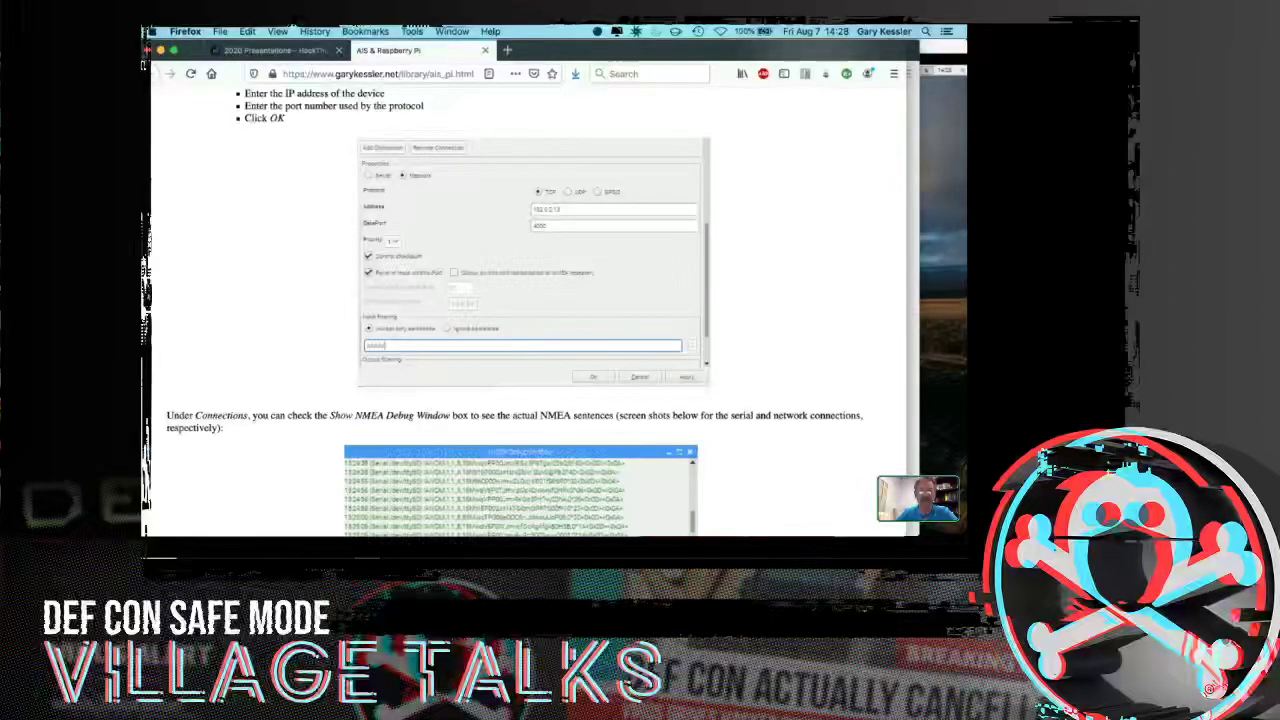
Read the guide's sections on the NMEA Debug Window and capturing the raw data feed with netcat or telnet.
scroll(530, 300, "down", 3)
scroll(530, 315, "down", 4)
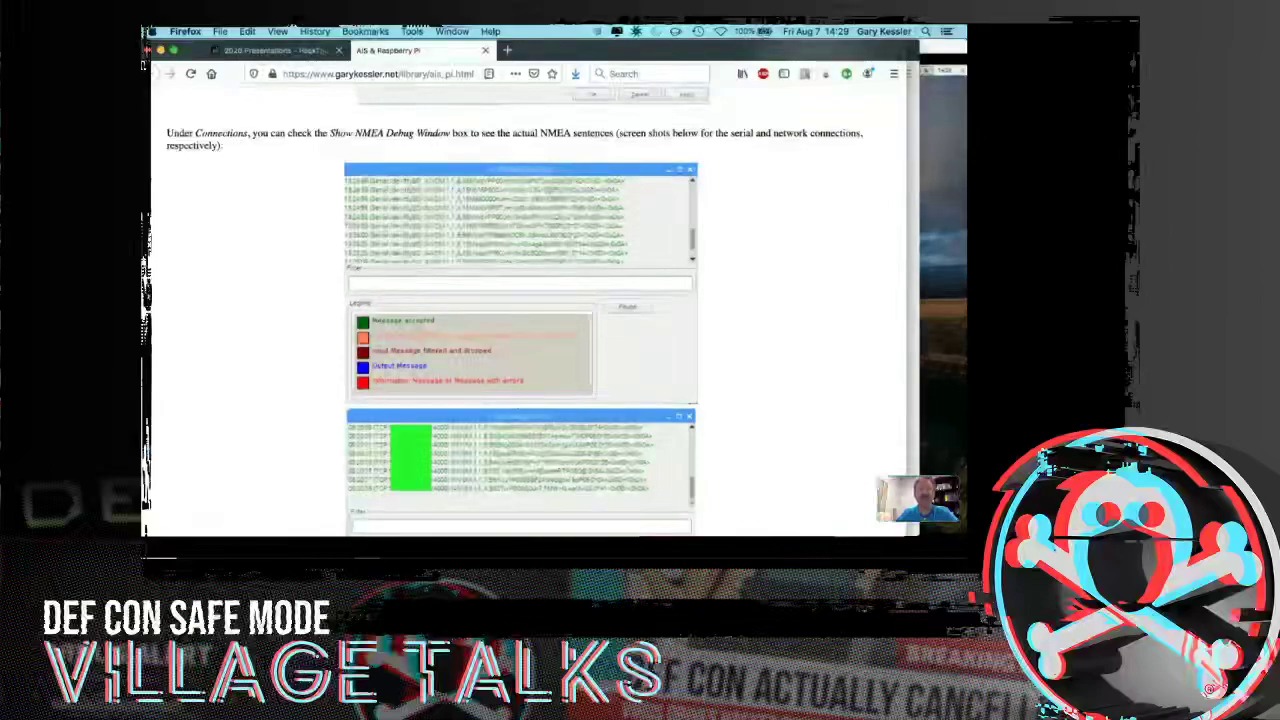
scroll(520, 320, "down", 2)
scroll(520, 320, "down", 3)
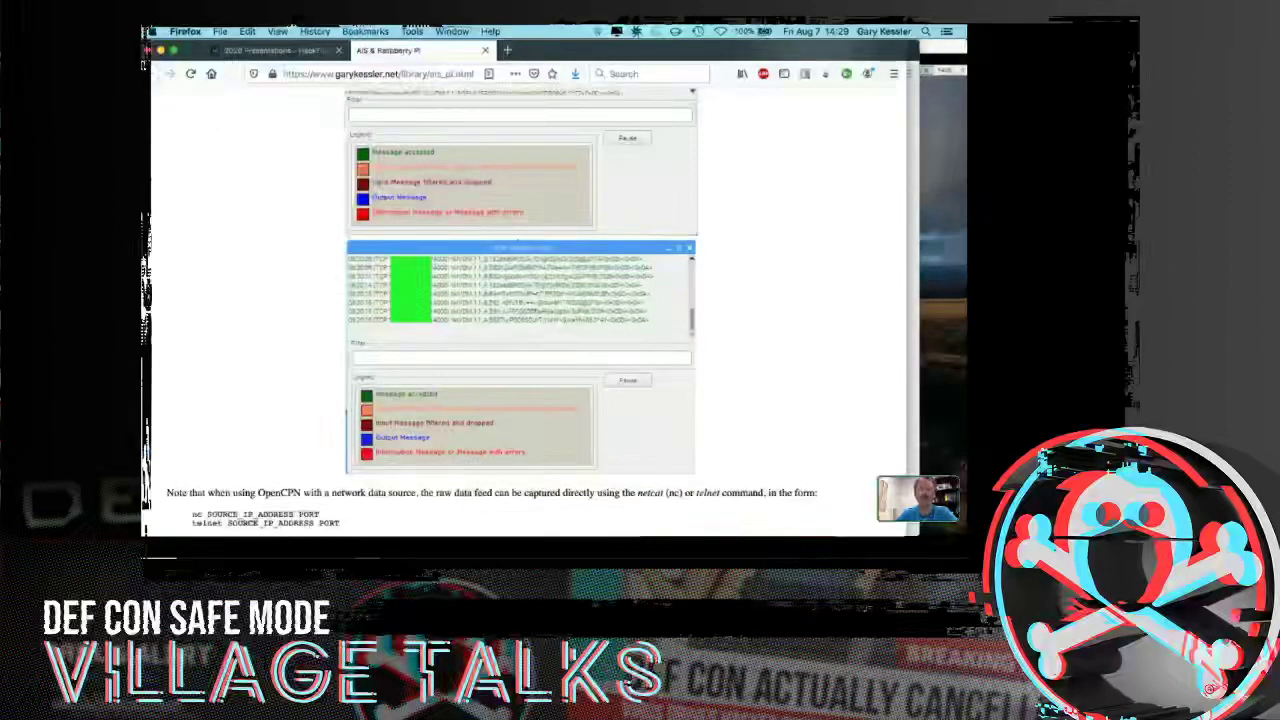
scroll(530, 310, "down", 2)
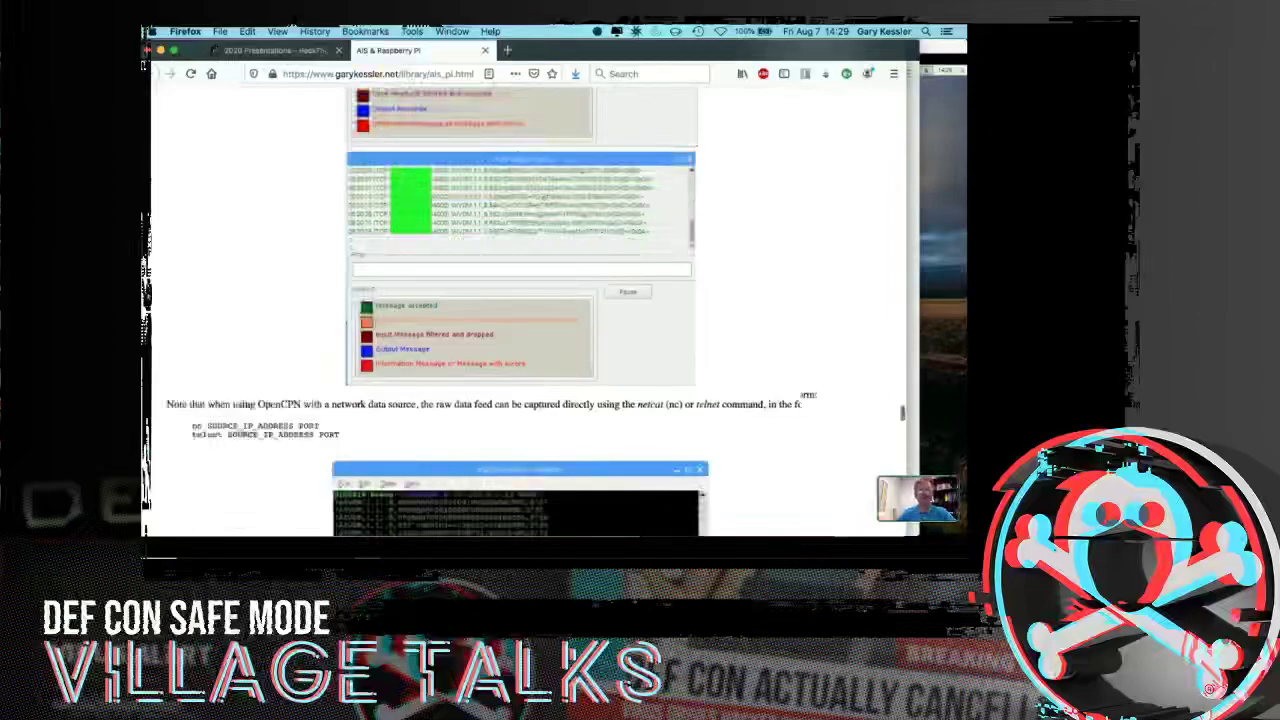
Examine the guide's netcat and telnet command syntax and its terminal example of a raw AIS feed.
scroll(530, 310, "down", 4)
scroll(530, 310, "down", 1)
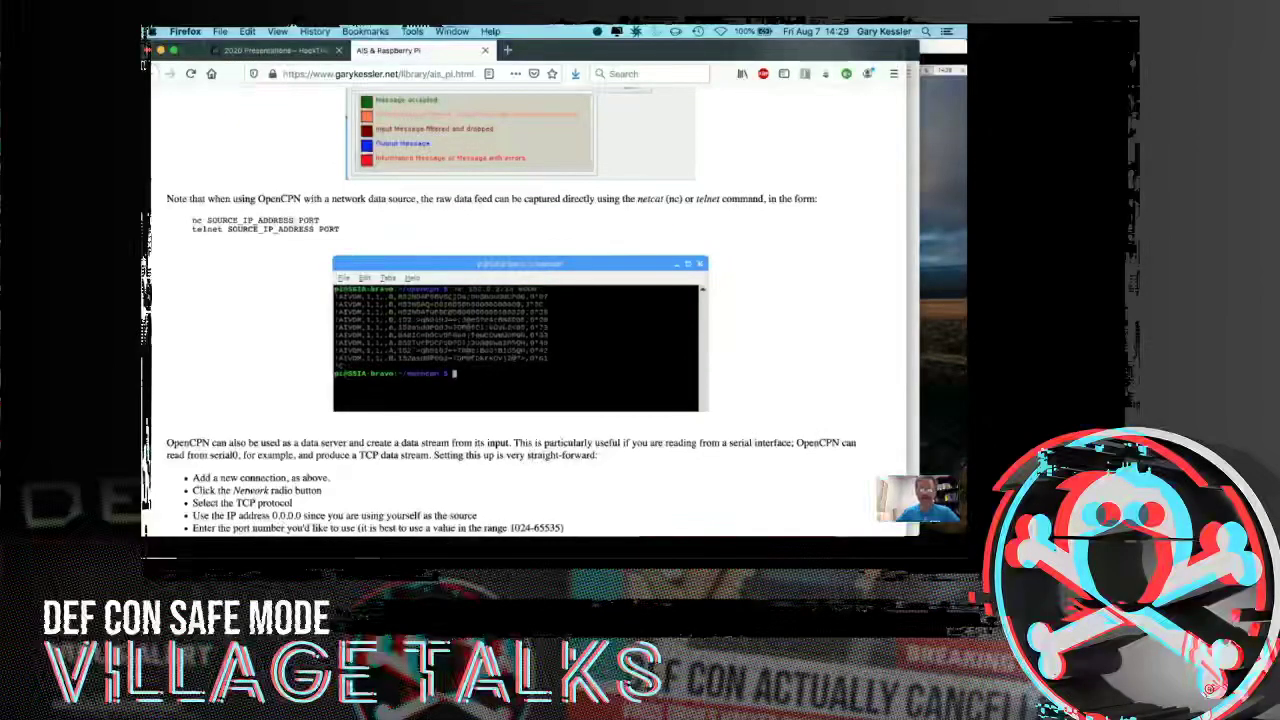
scroll(530, 310, "up", 3)
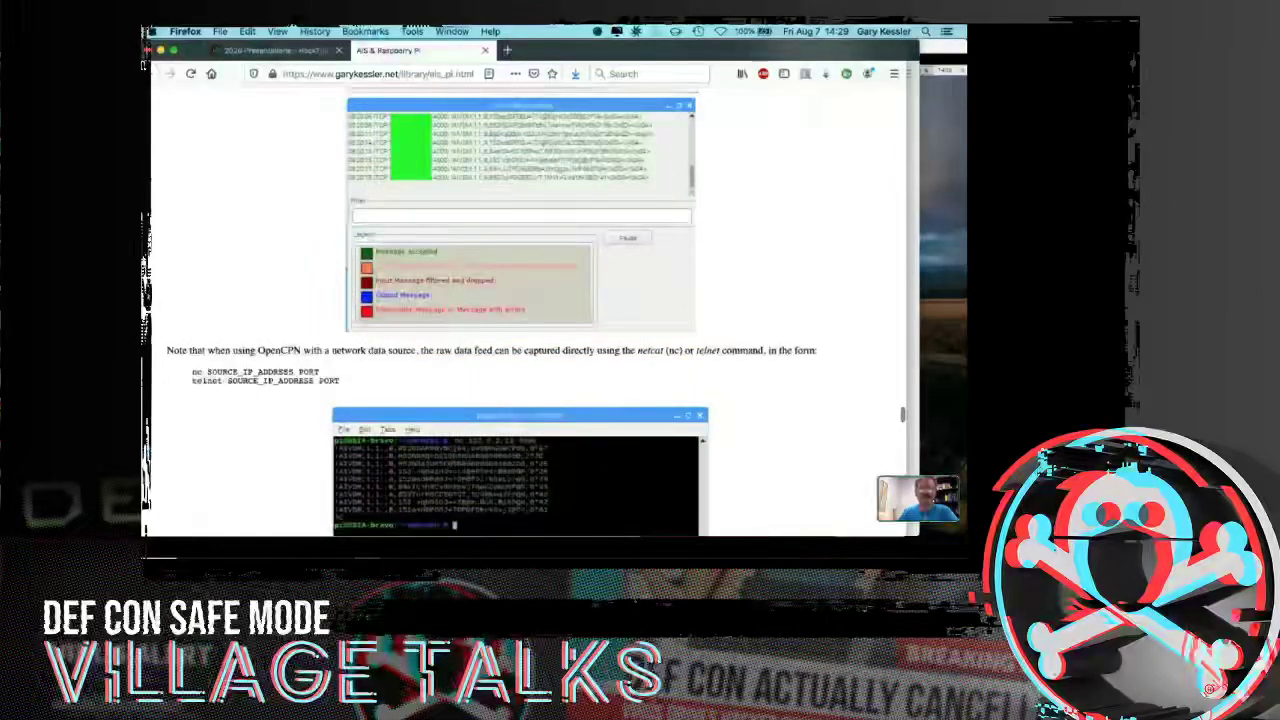
scroll(530, 310, "down", 3)
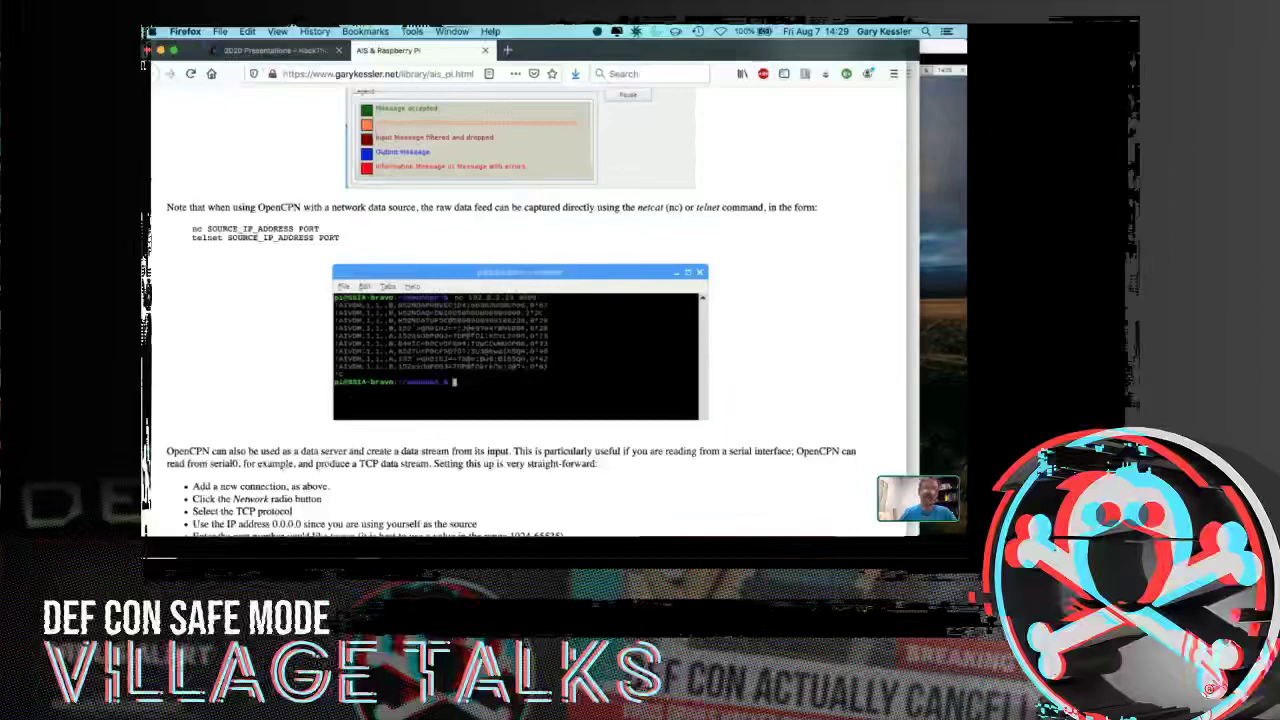
Switch to Terminal, capture the raw AIS feed with "nc ssia-ais.erau.edu 4000", and stop the capture.
key("super+Tab")
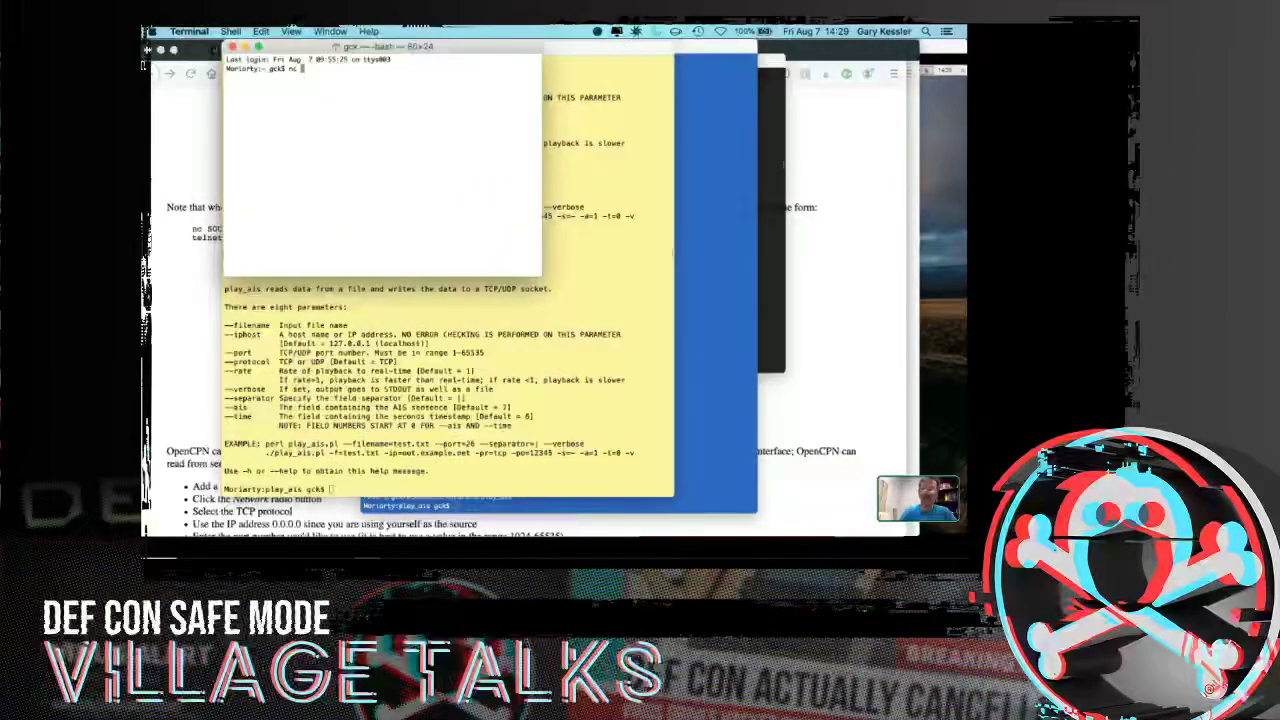
type("1011lhost")
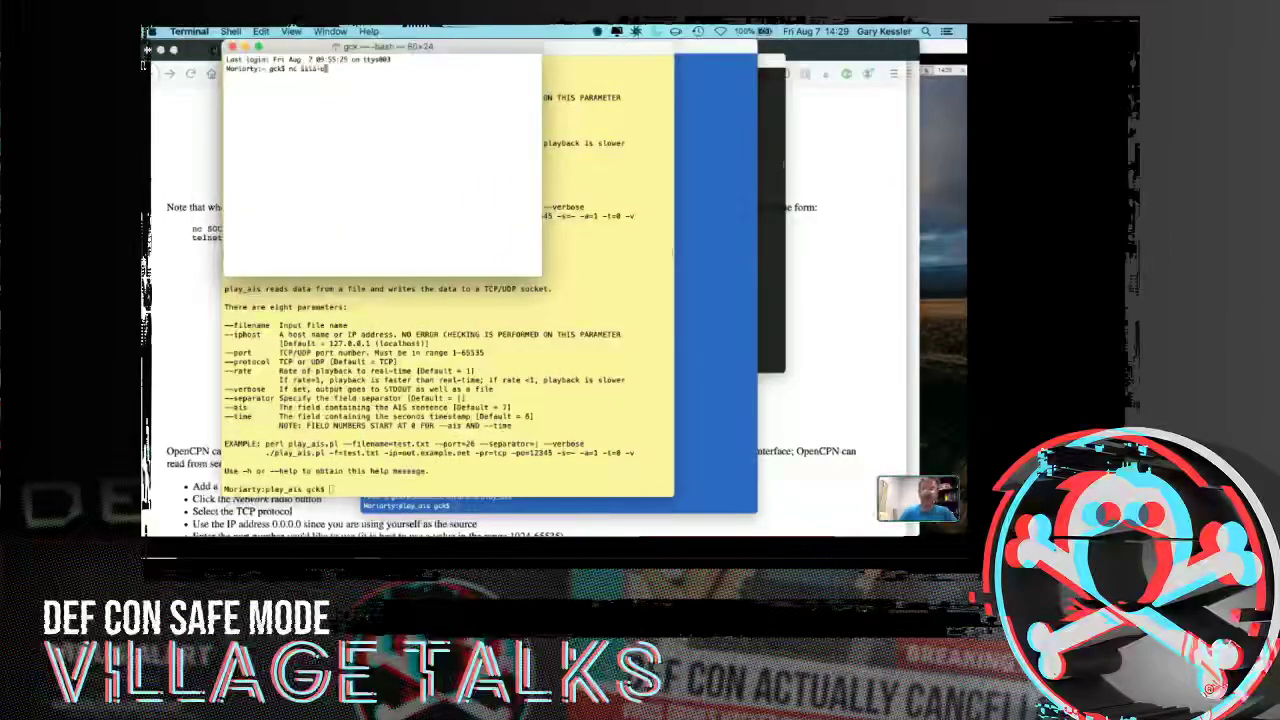
type("erau.")
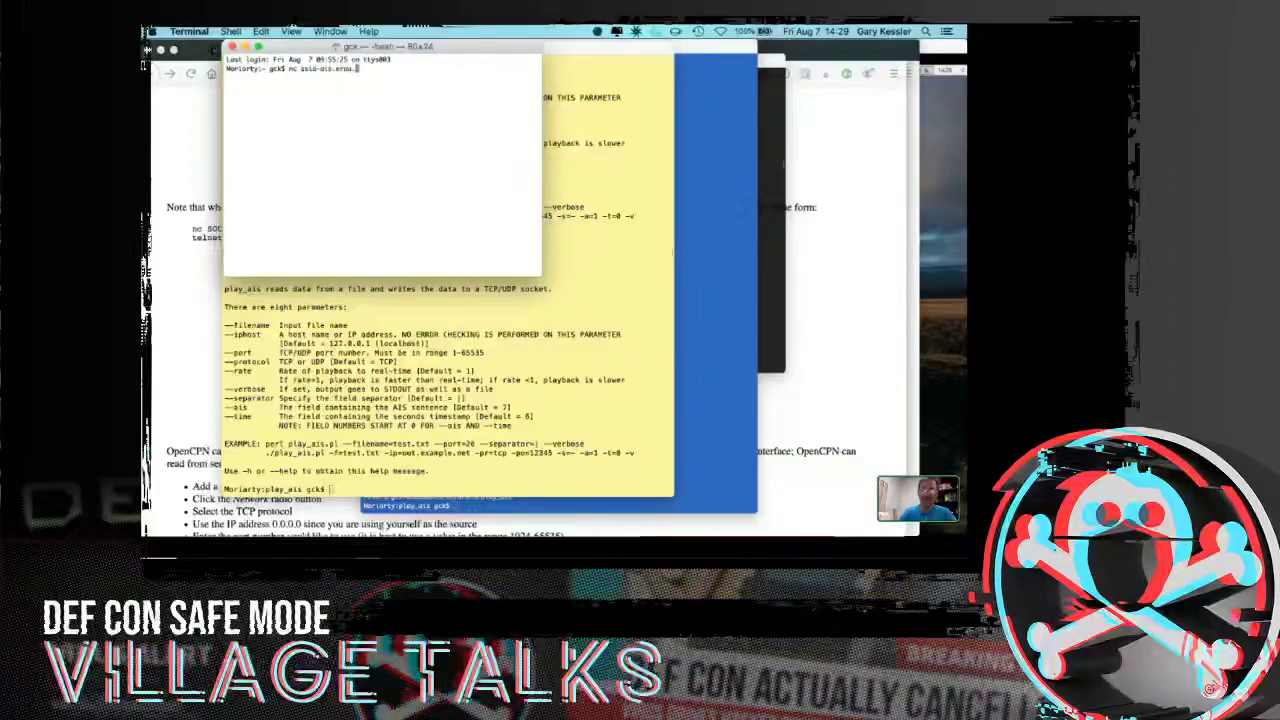
type("edu 4000")
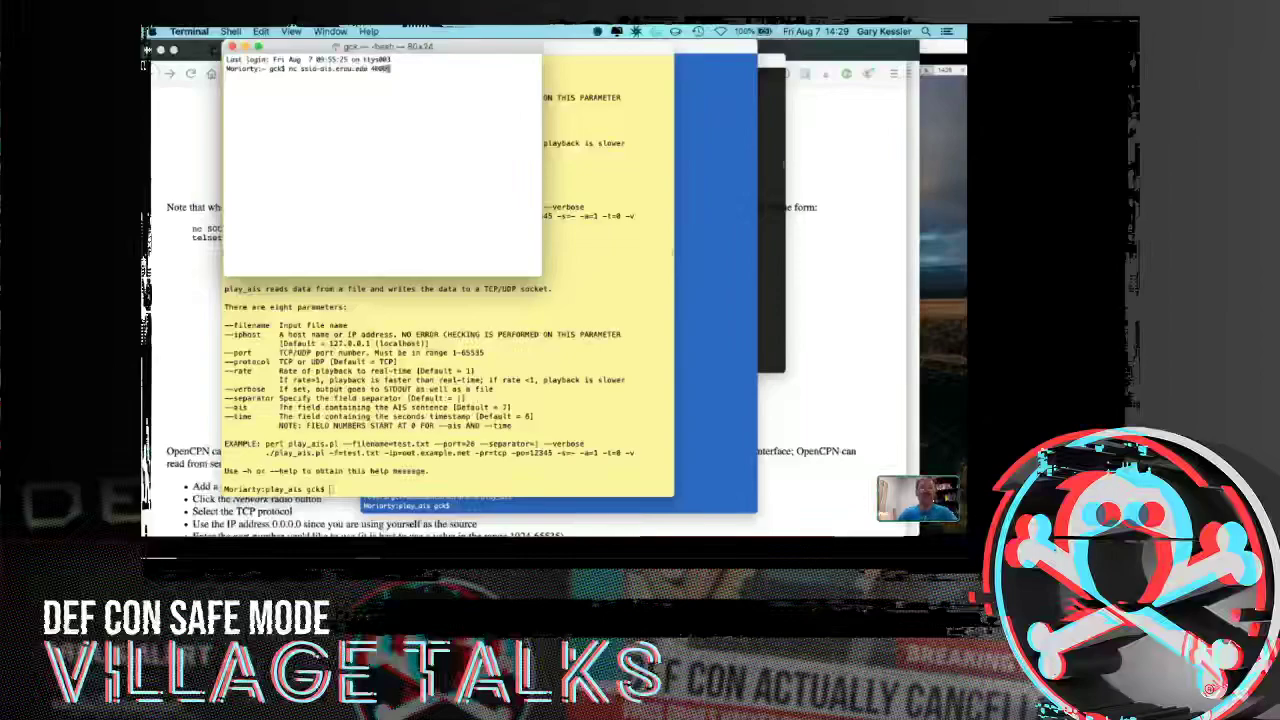
key("Return")
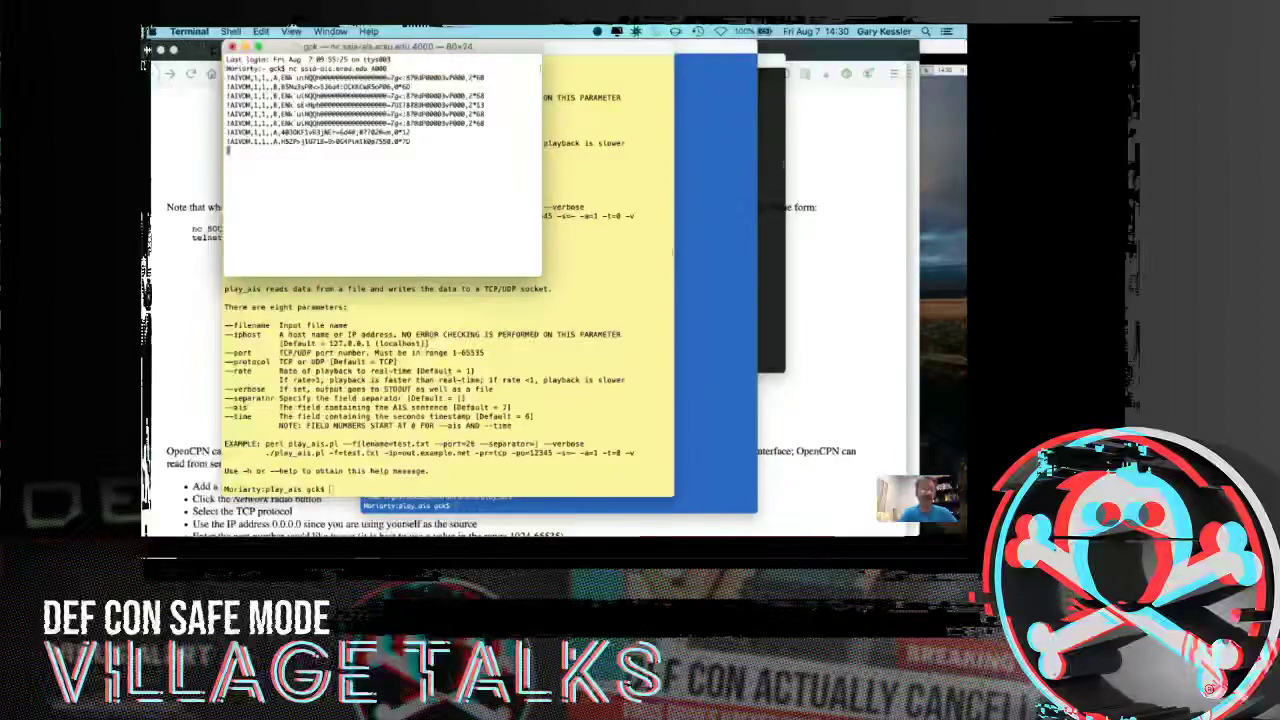
key("ctrl+c")
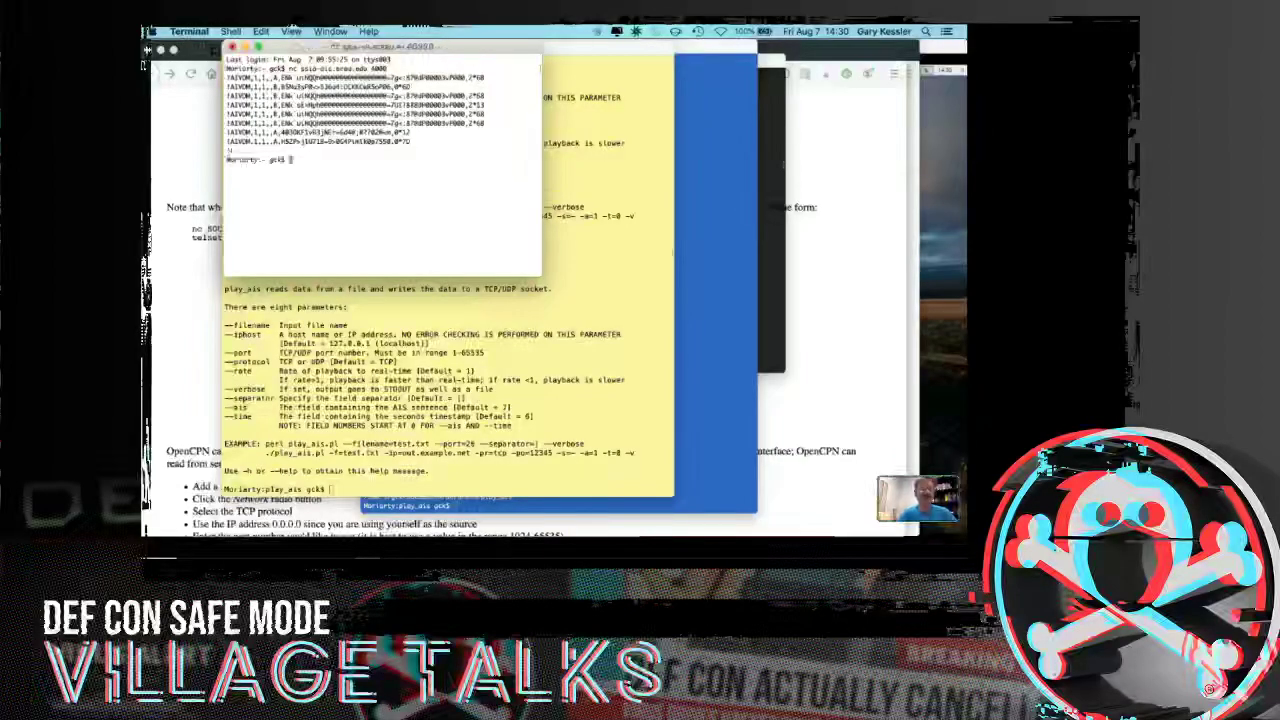
Switch to Firefox and read the guide's instructions for using OpenCPN as a data server with a TCP output stream.
key("super+Tab")
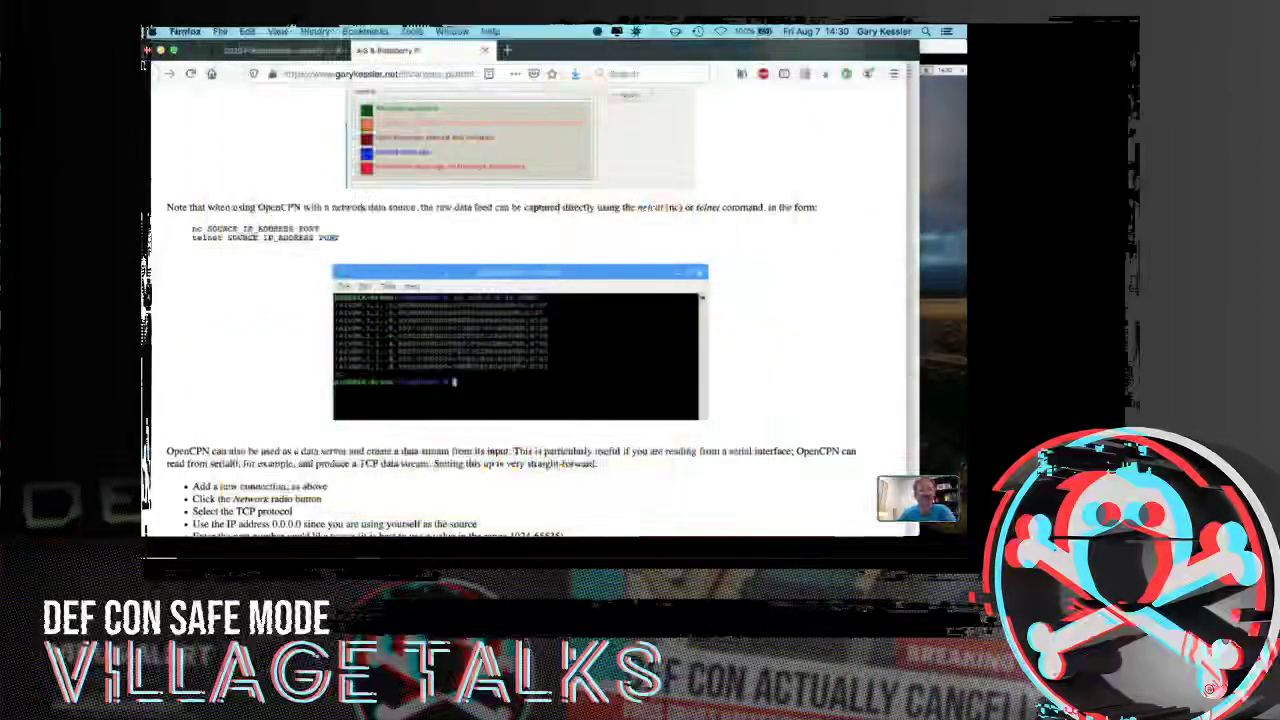
scroll(520, 310, "down", 1)
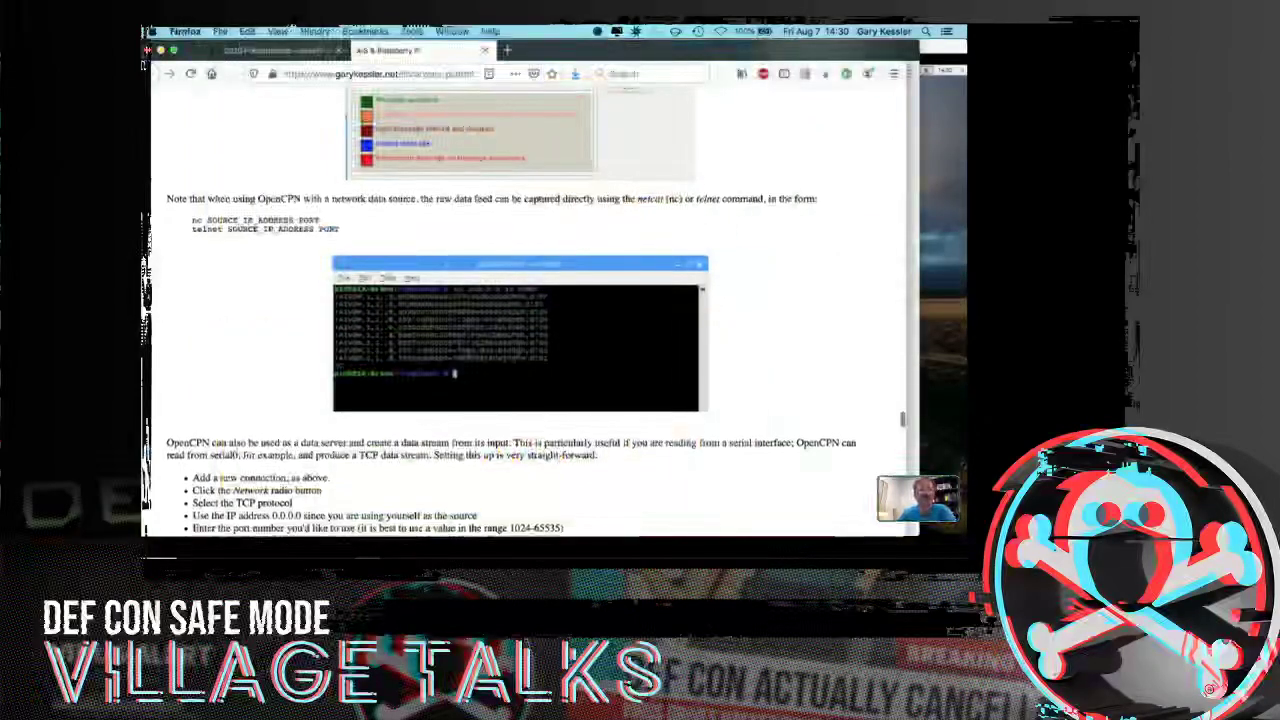
scroll(520, 310, "down", 3)
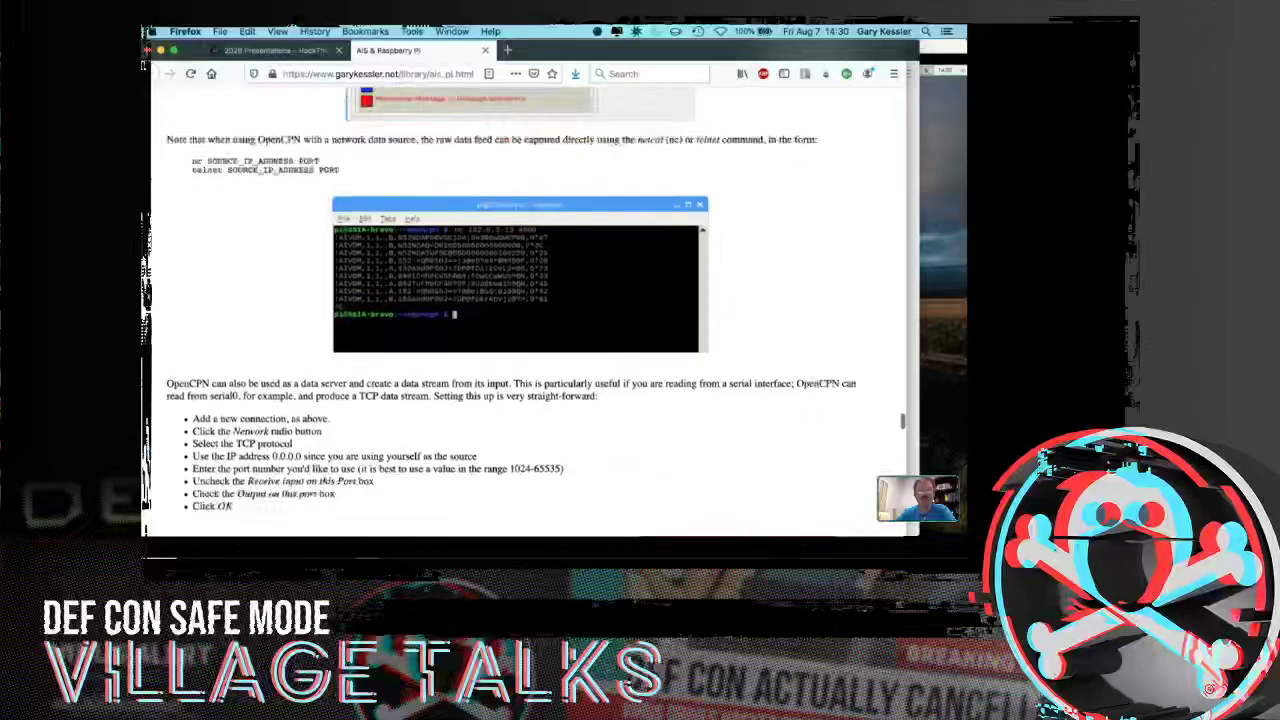
scroll(520, 310, "down", 10)
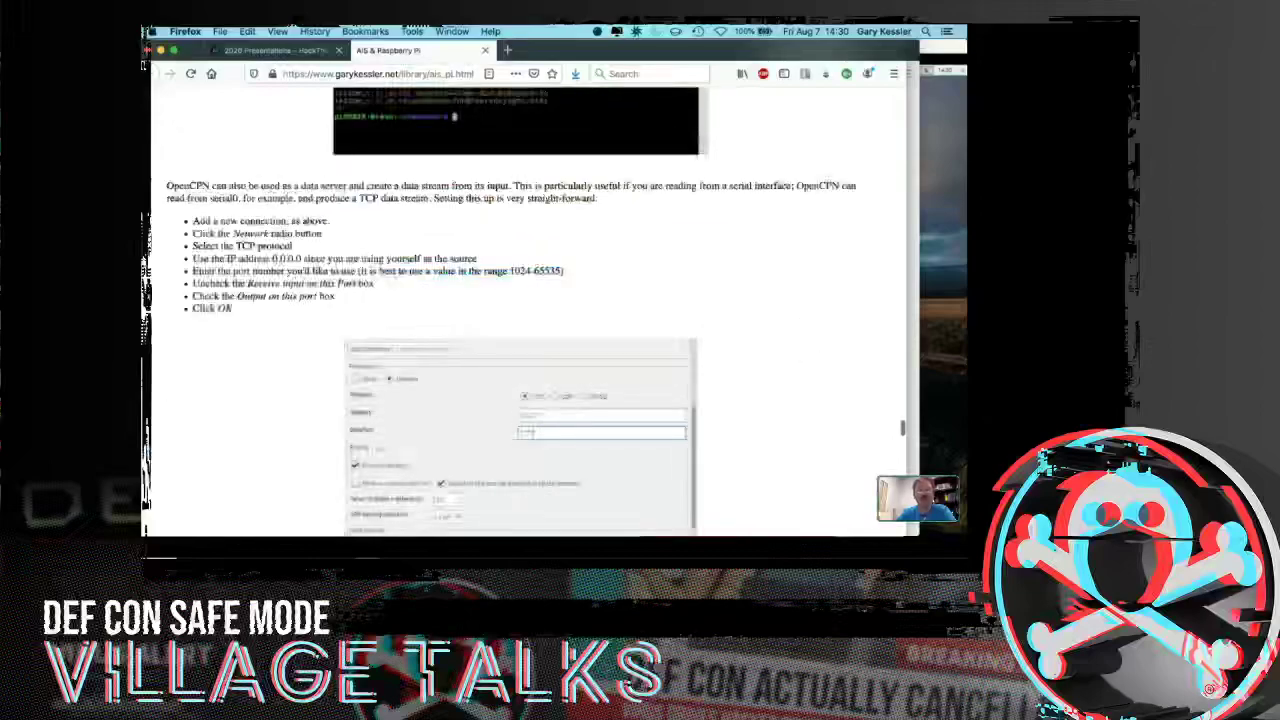
scroll(520, 310, "down", 1)
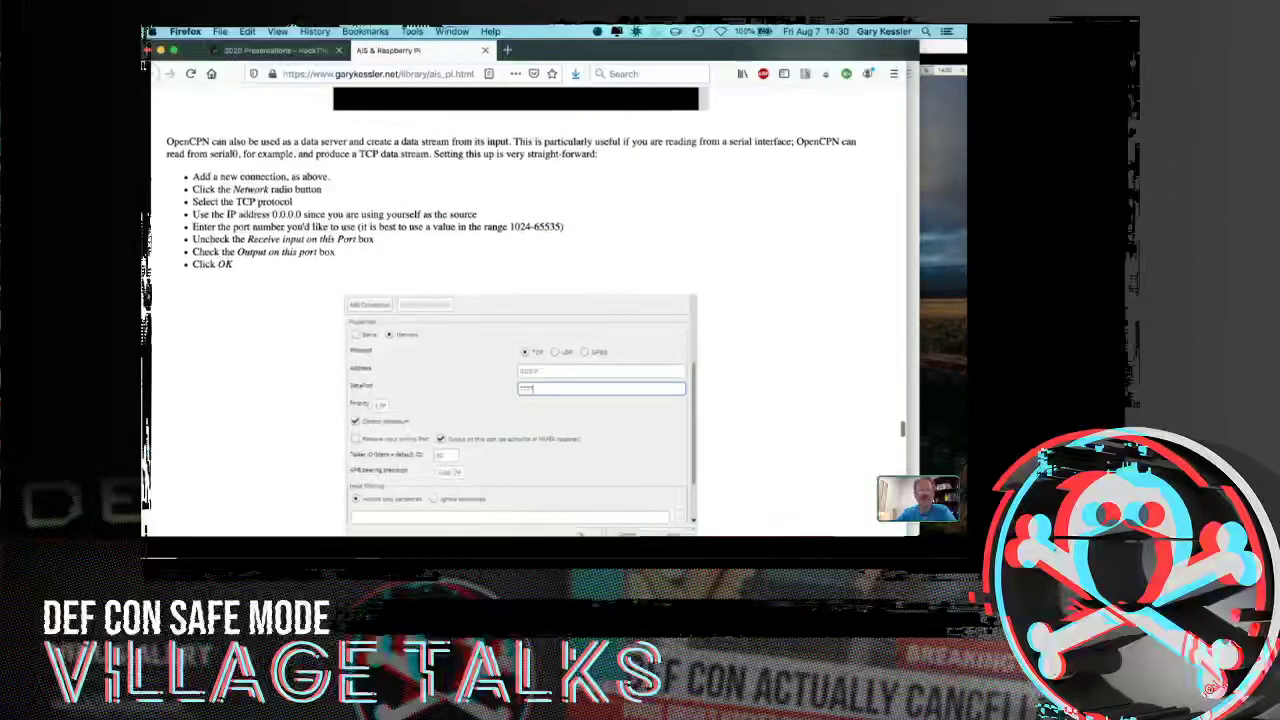
scroll(520, 310, "up", 1)
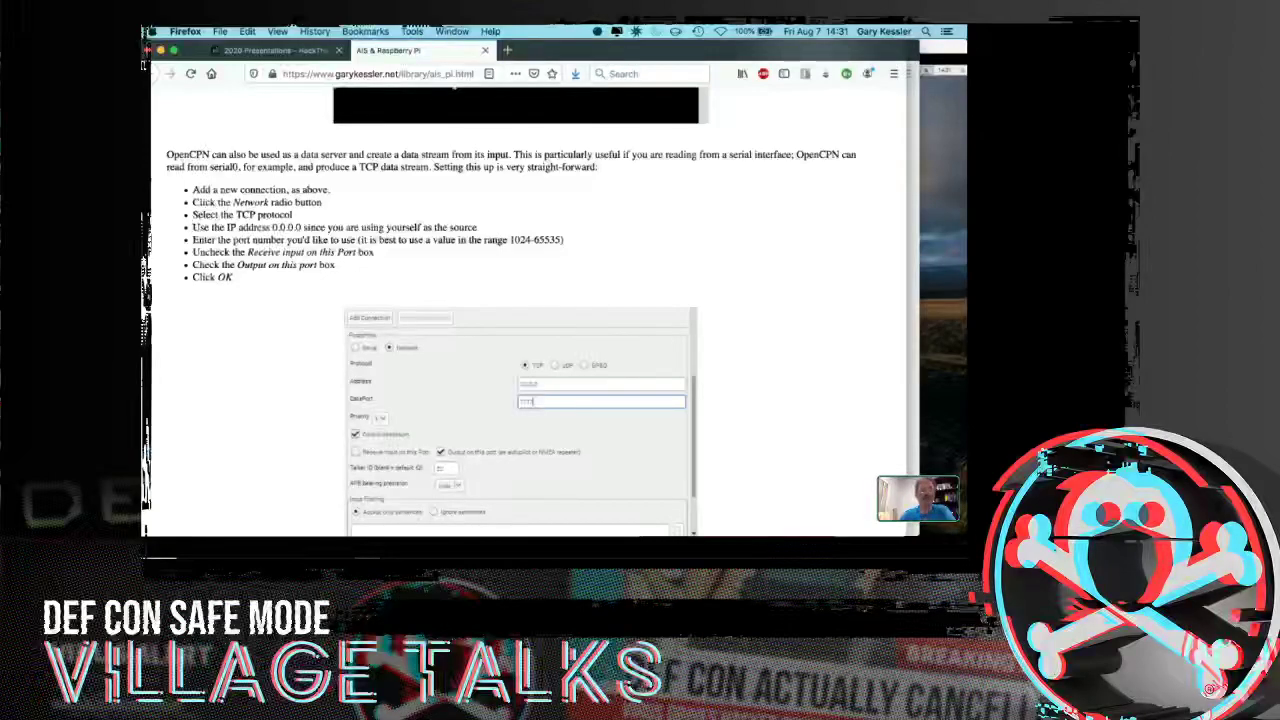
scroll(530, 310, "down", 3)
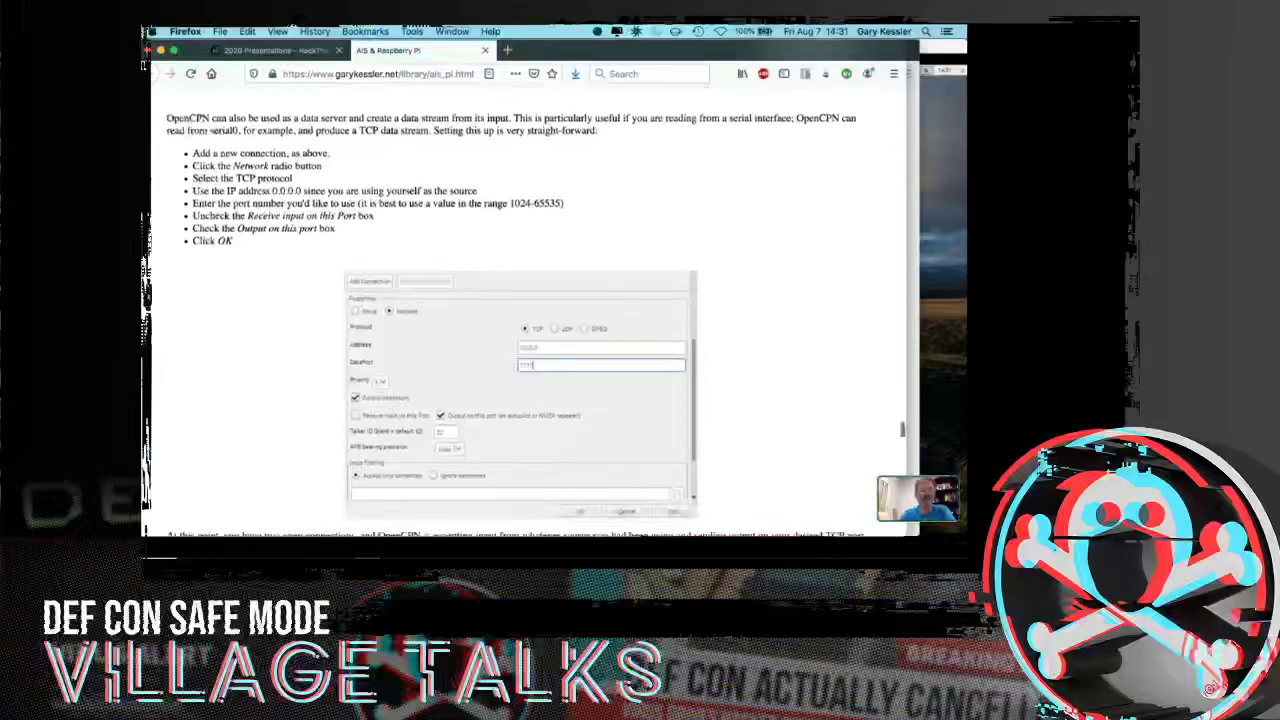
Go back in the guide to the NMEA Debug Window examples and the network connection settings for receiving data.
scroll(530, 310, "up", 8)
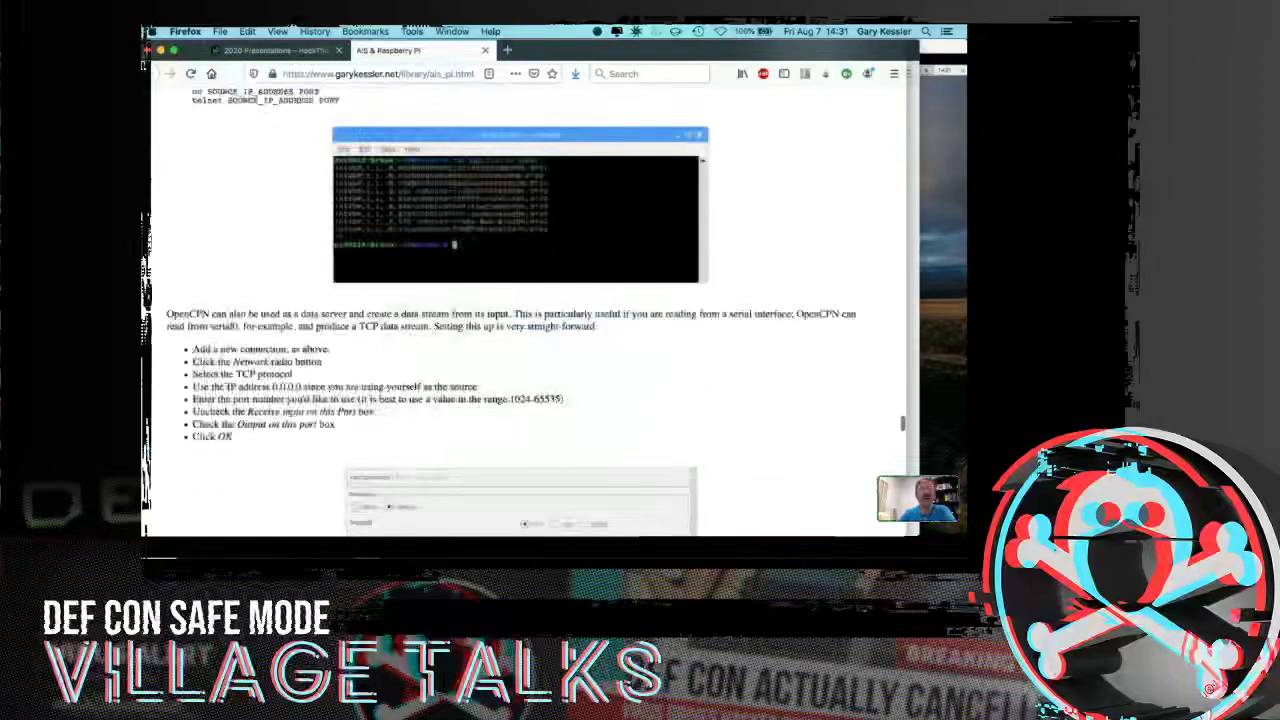
scroll(530, 310, "up", 8)
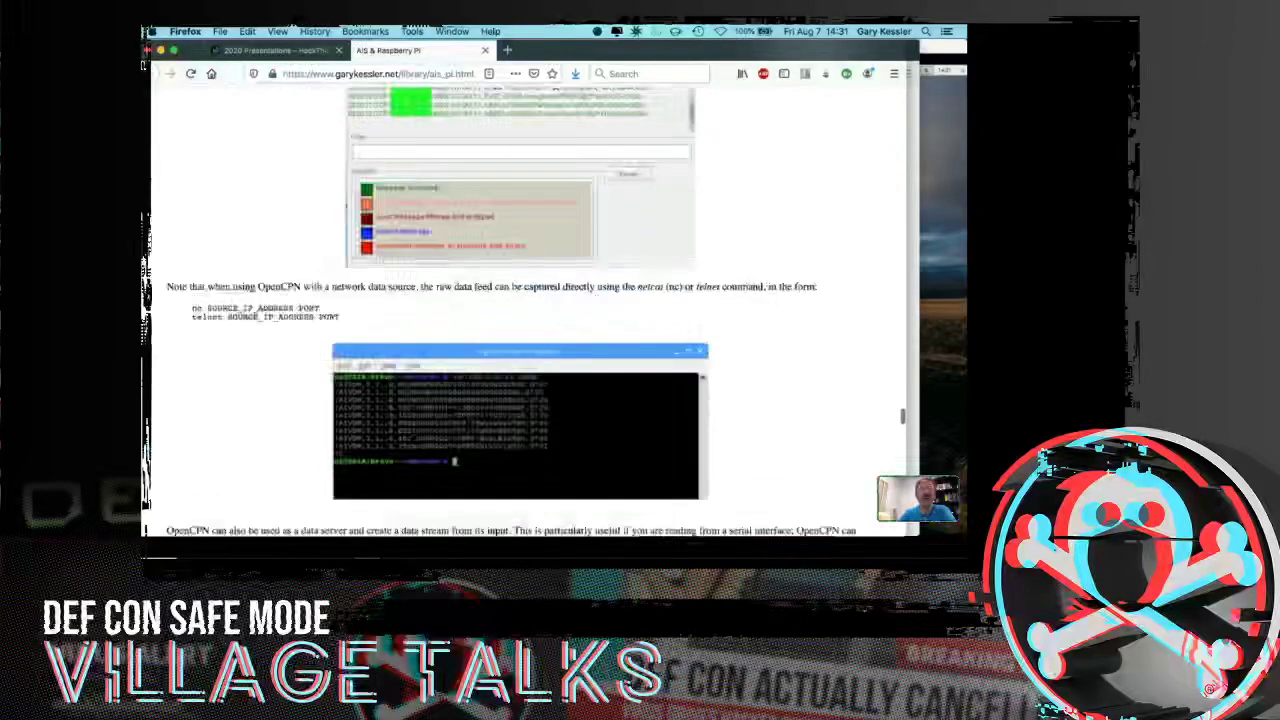
scroll(530, 310, "up", 8)
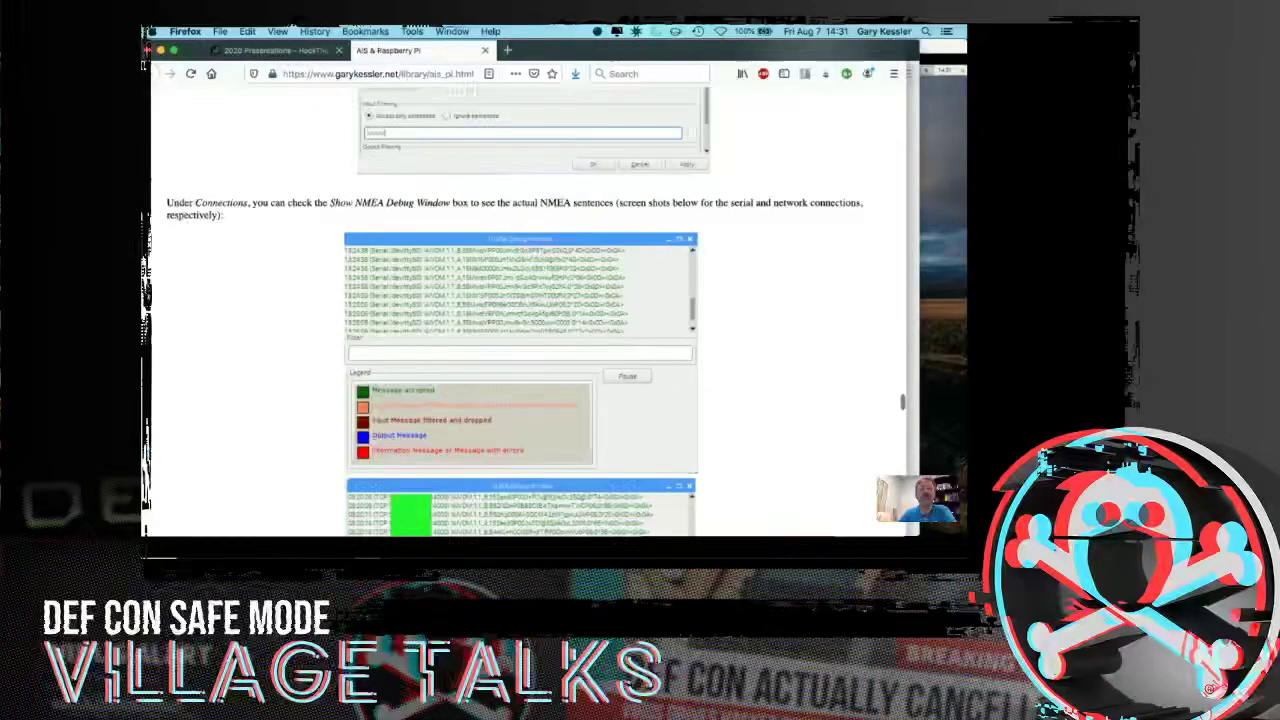
scroll(530, 310, "up", 4)
scroll(530, 310, "up", 2)
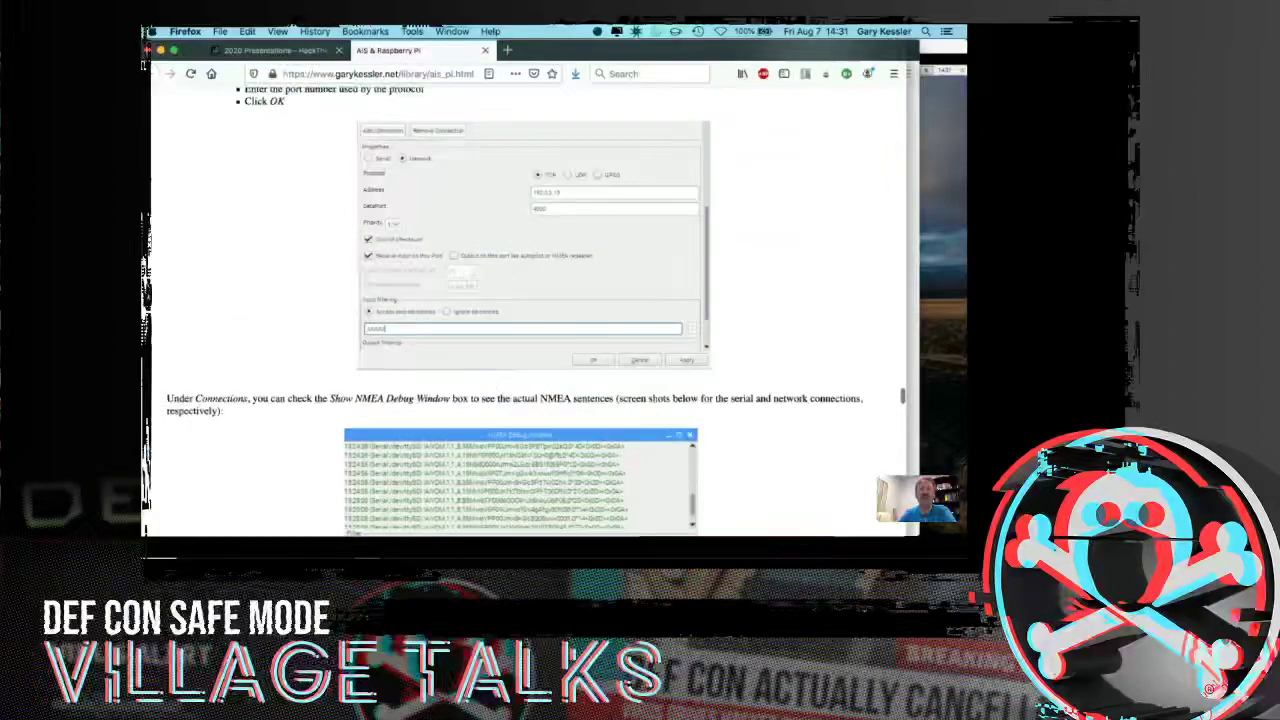
Review the guide's data server connection form and its example of two open connections with input and output messages.
scroll(530, 300, "down", 10)
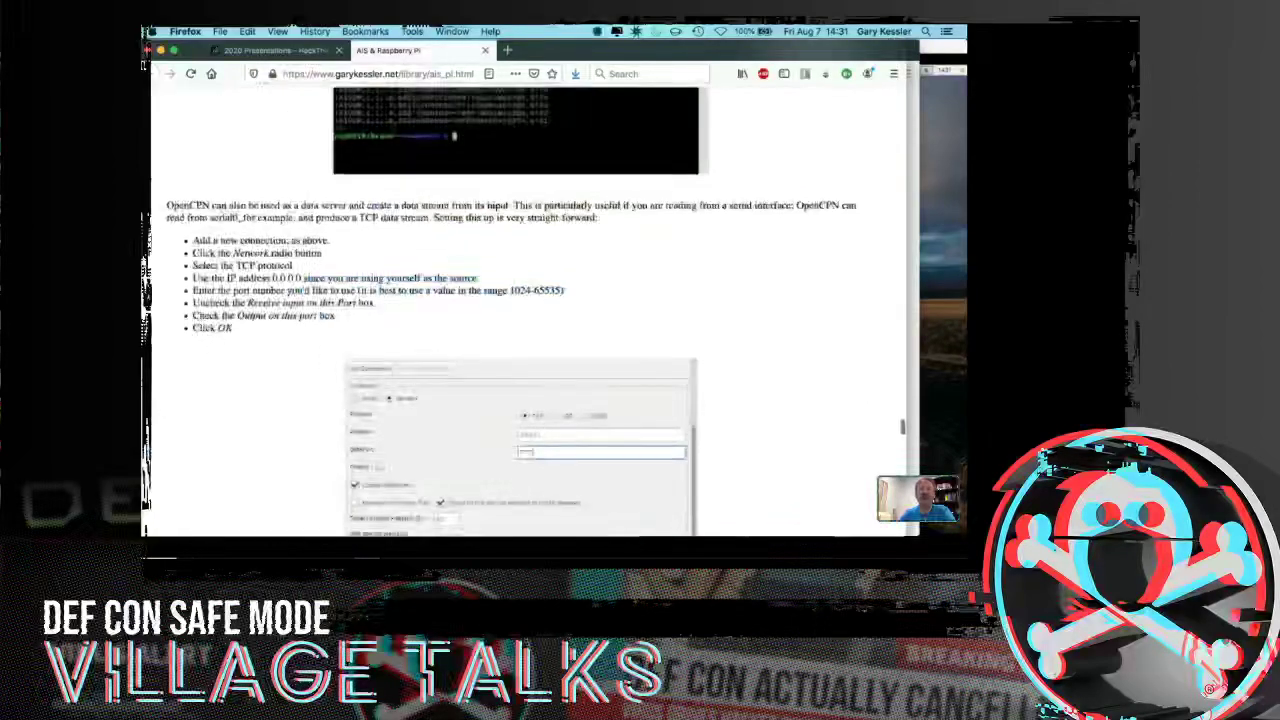
scroll(530, 300, "down", 3)
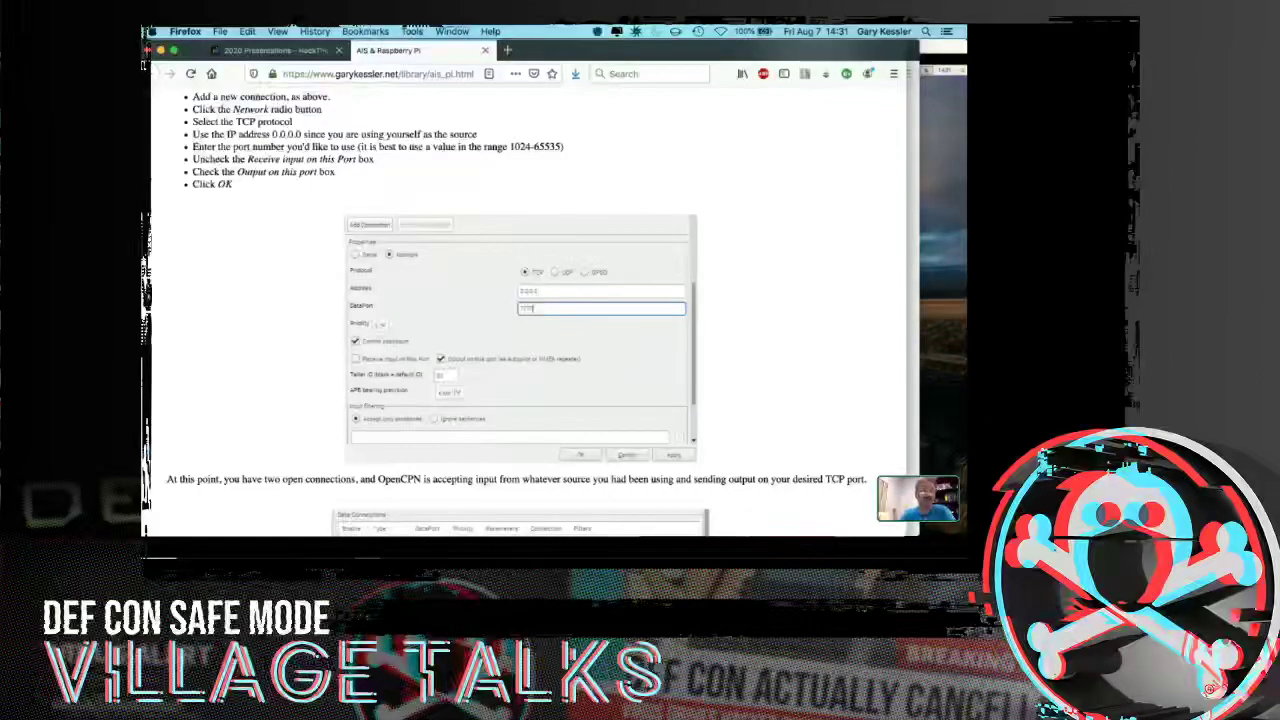
scroll(530, 300, "down", 2)
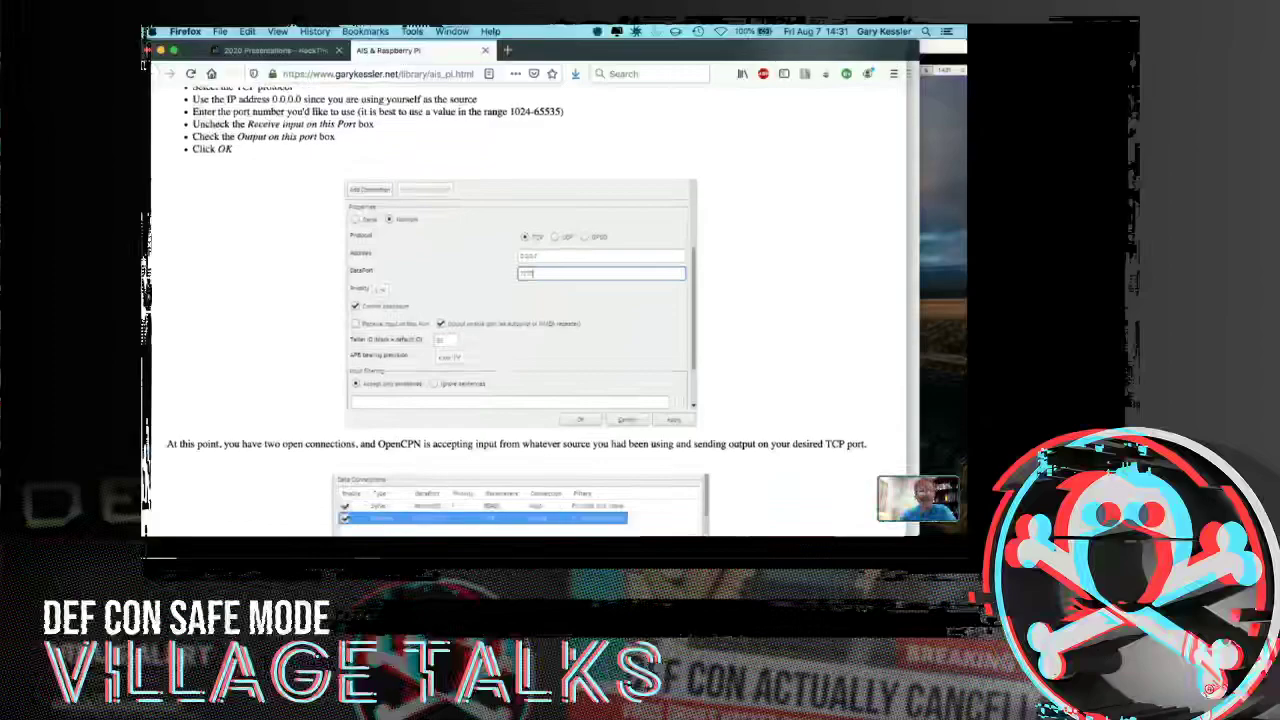
scroll(530, 300, "down", 4)
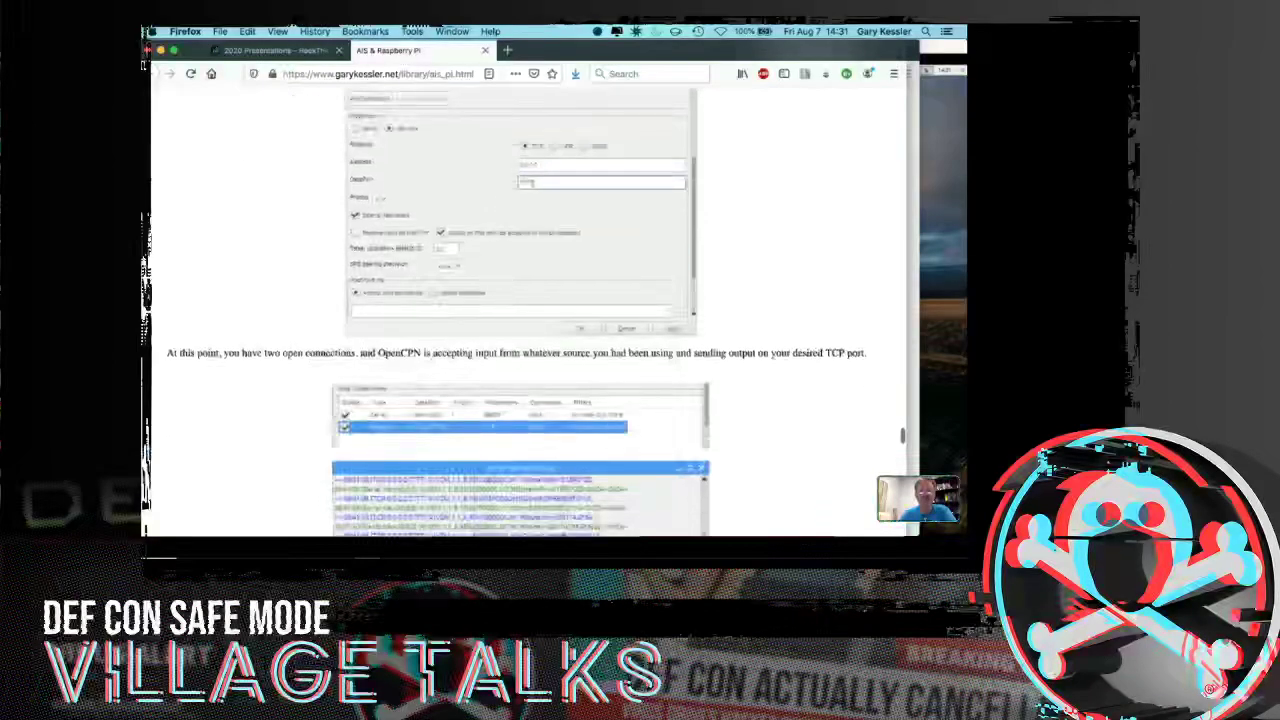
scroll(530, 300, "down", 4)
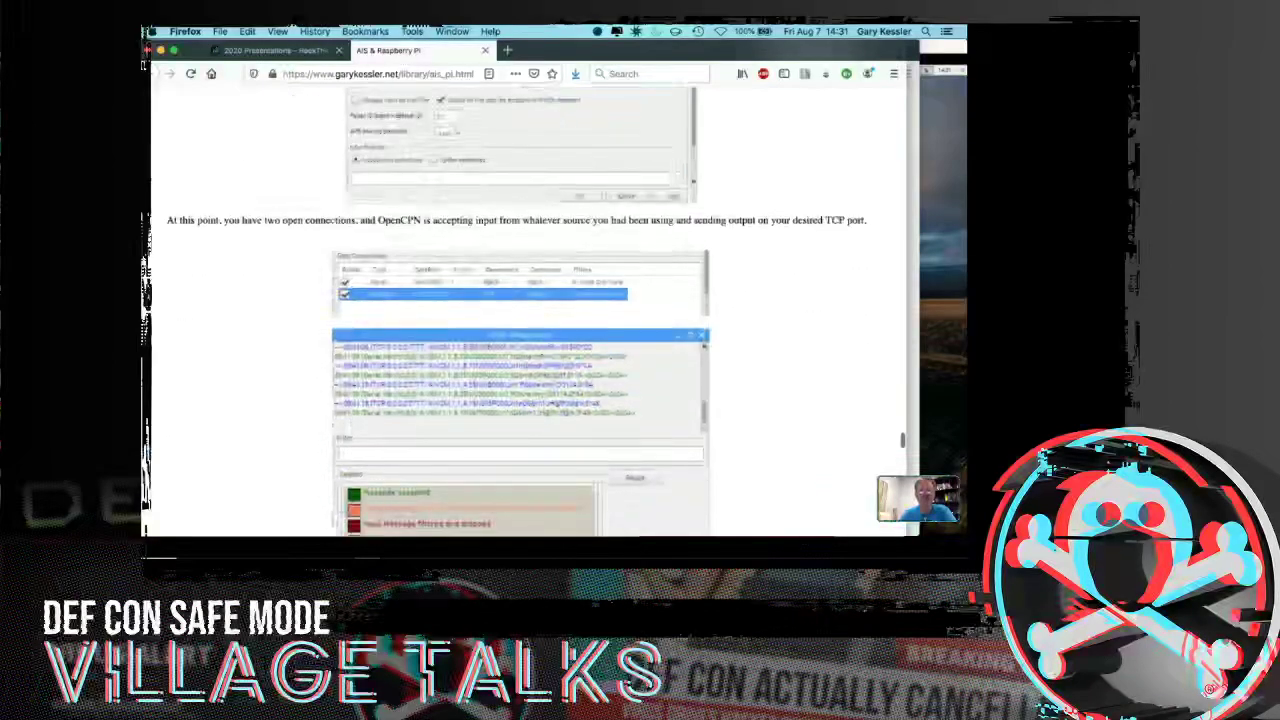
scroll(530, 300, "down", 2)
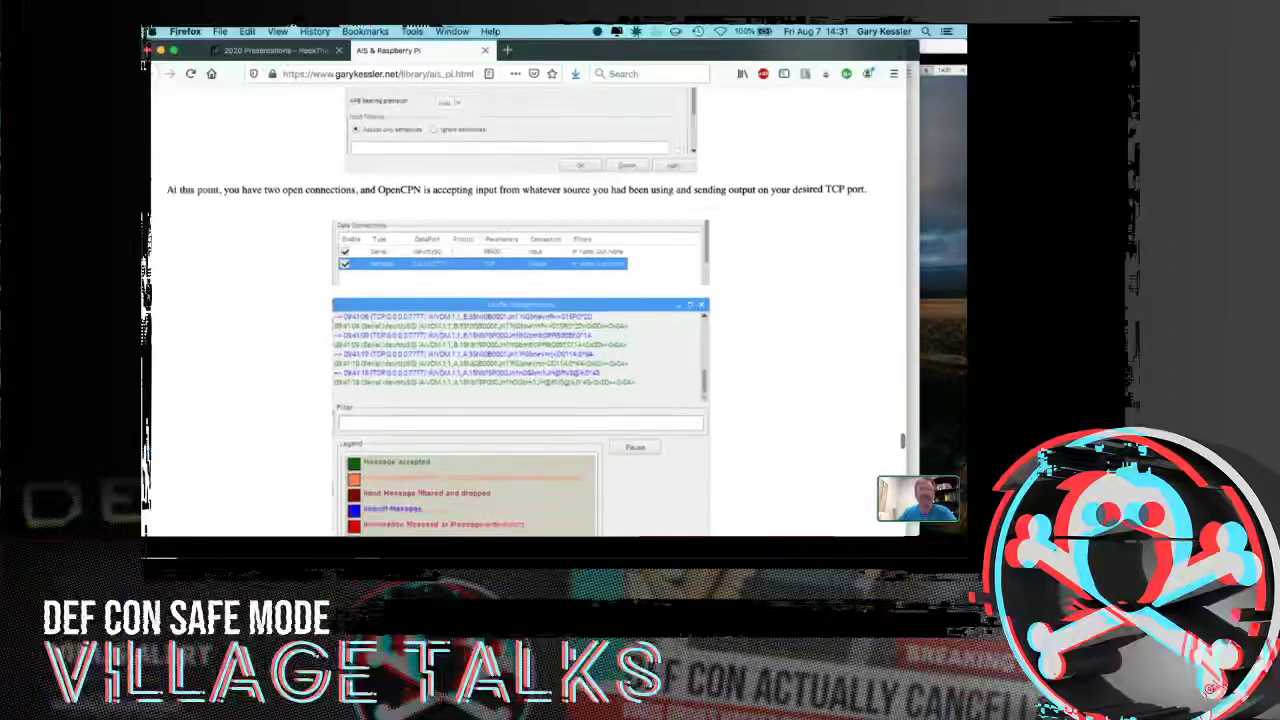
scroll(530, 300, "down", 1)
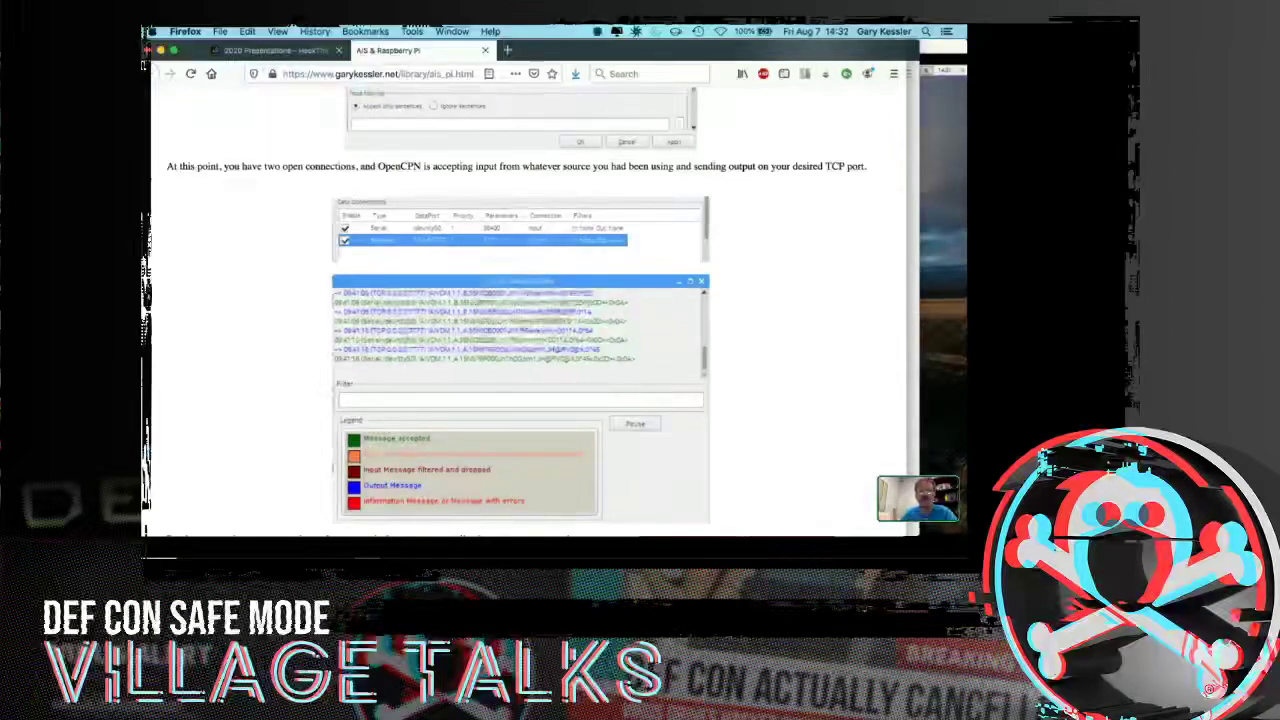
Read the guide's passages on reading the raw data stream from a terminal and adding timestamps with the timestamp_data program.
scroll(530, 310, "down", 2)
scroll(530, 310, "down", 2)
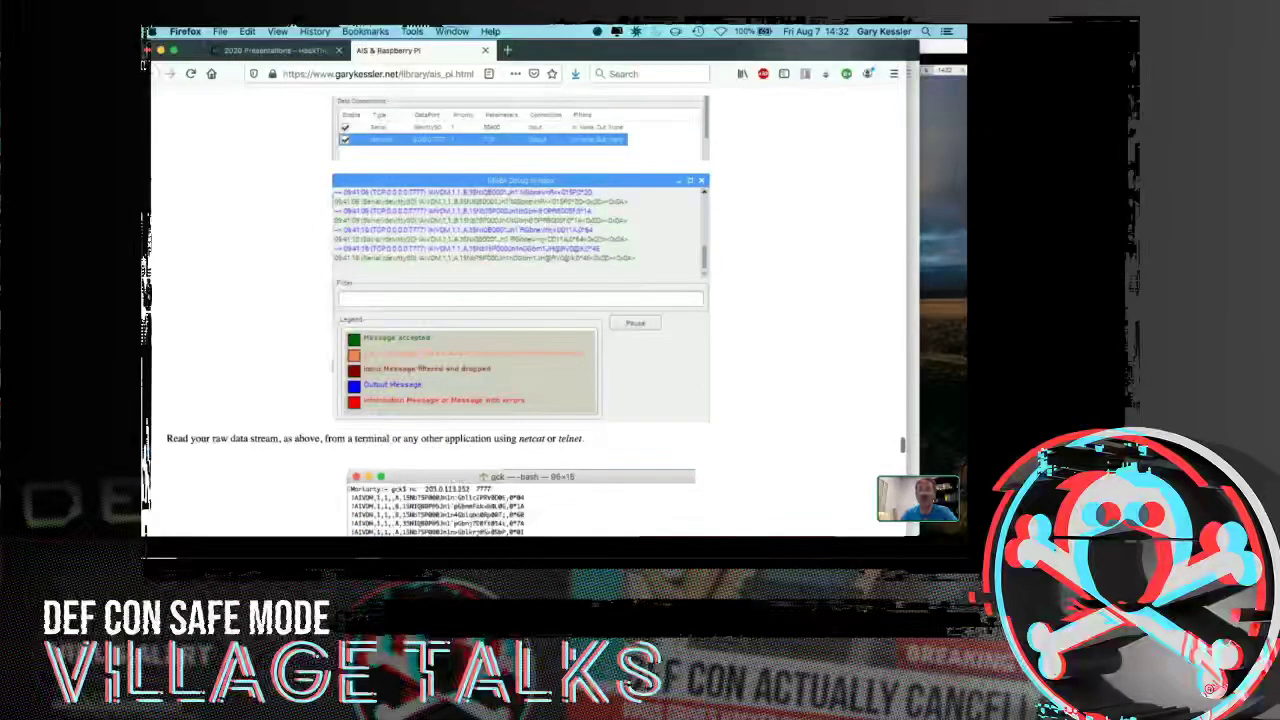
scroll(530, 310, "down", 1)
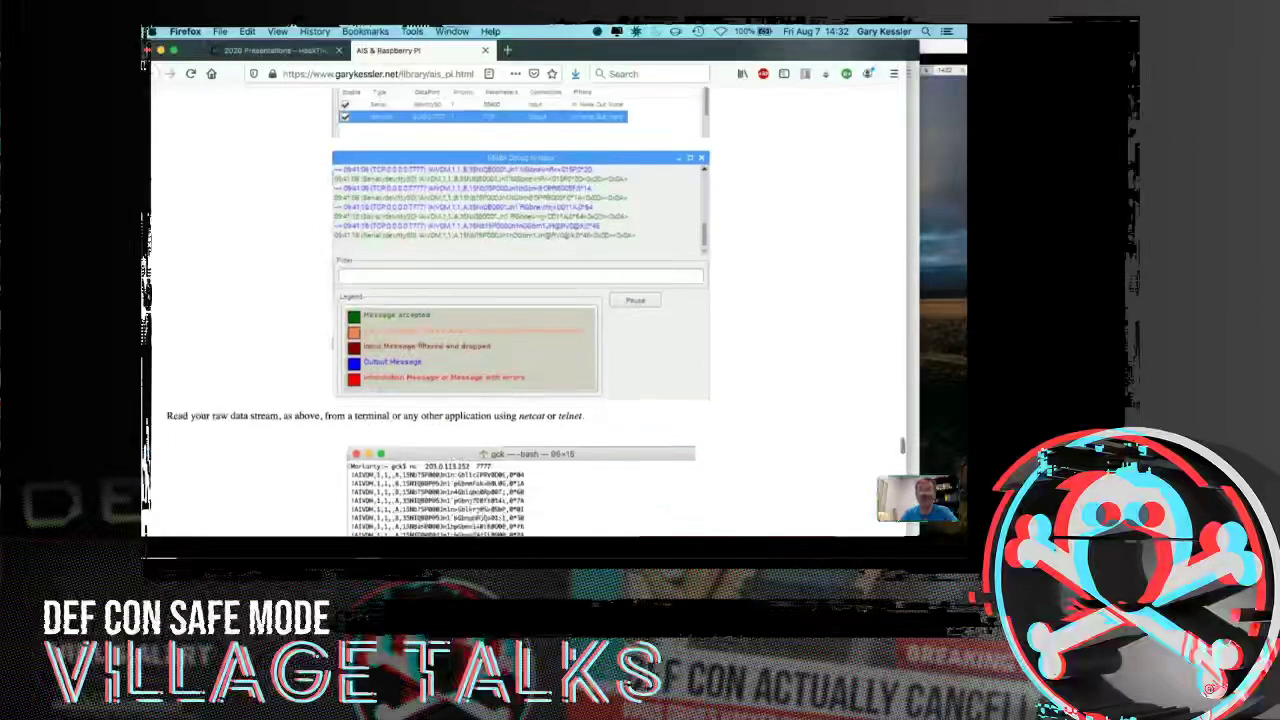
scroll(530, 310, "down", 5)
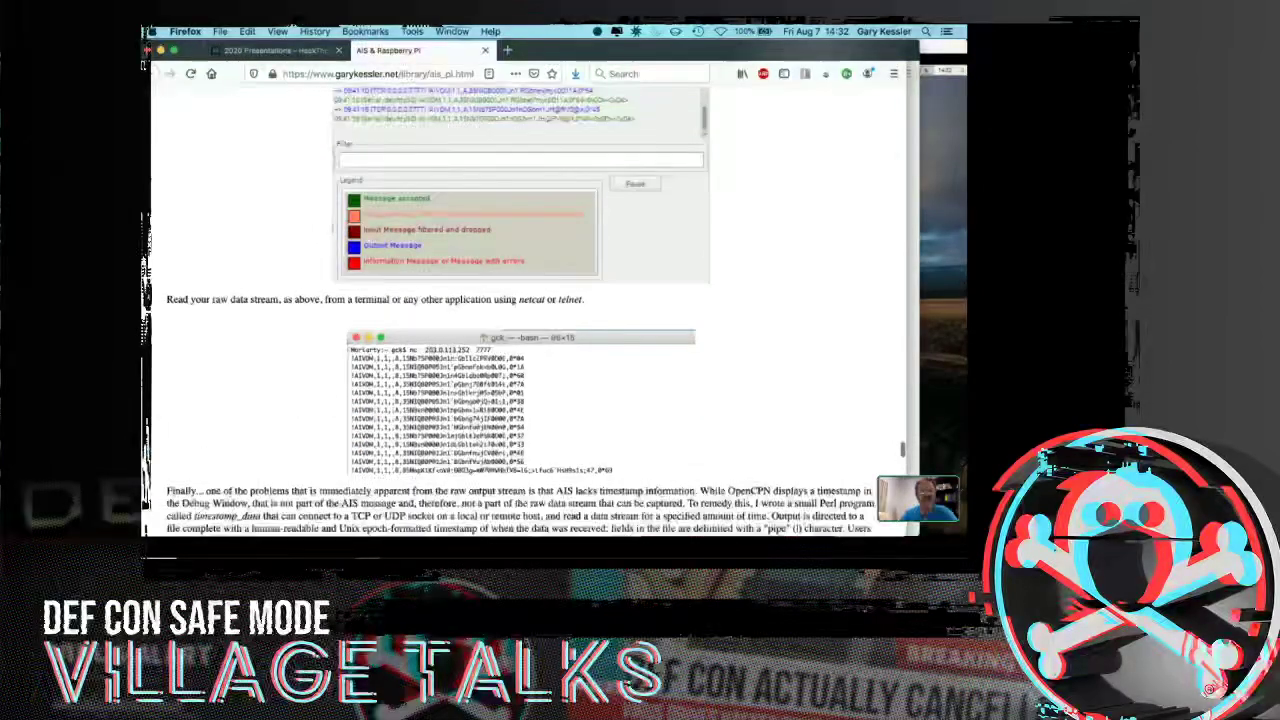
scroll(530, 310, "down", 1)
scroll(530, 310, "down", 8)
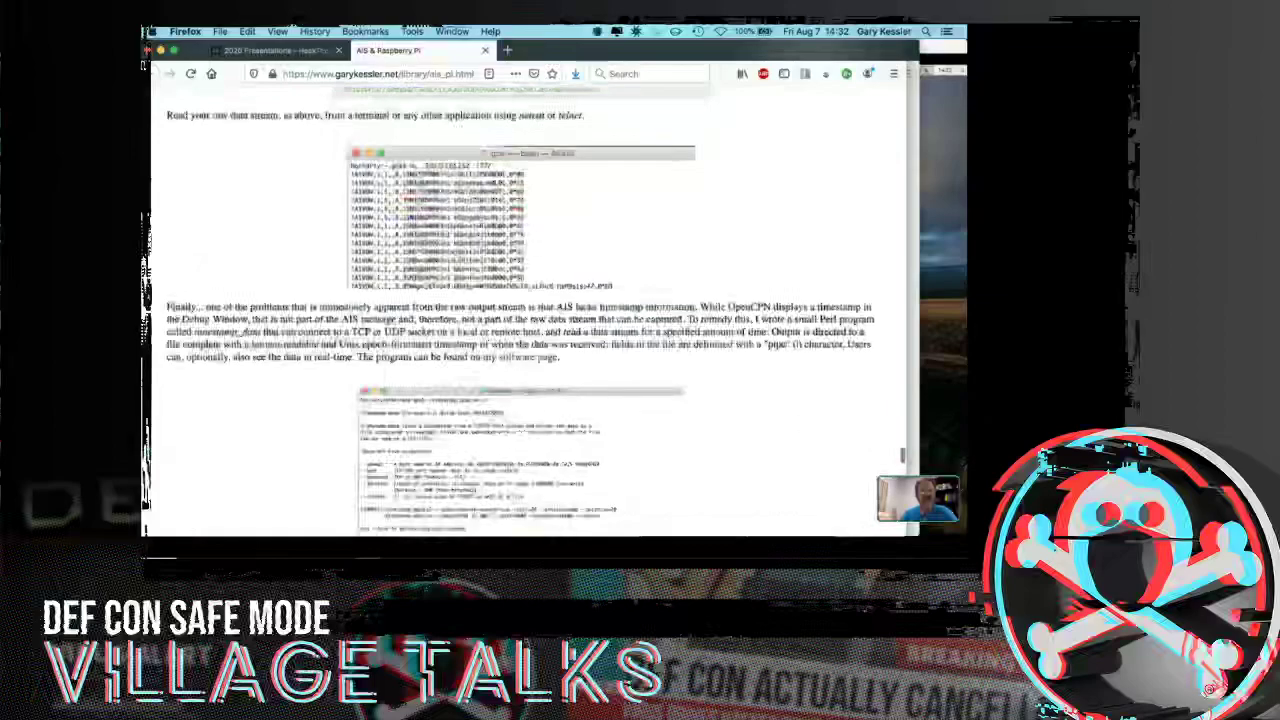
Examine the timestamp_data usage example and read the sidenote on sending AIS file data to OpenCPN.
scroll(530, 310, "down", 5)
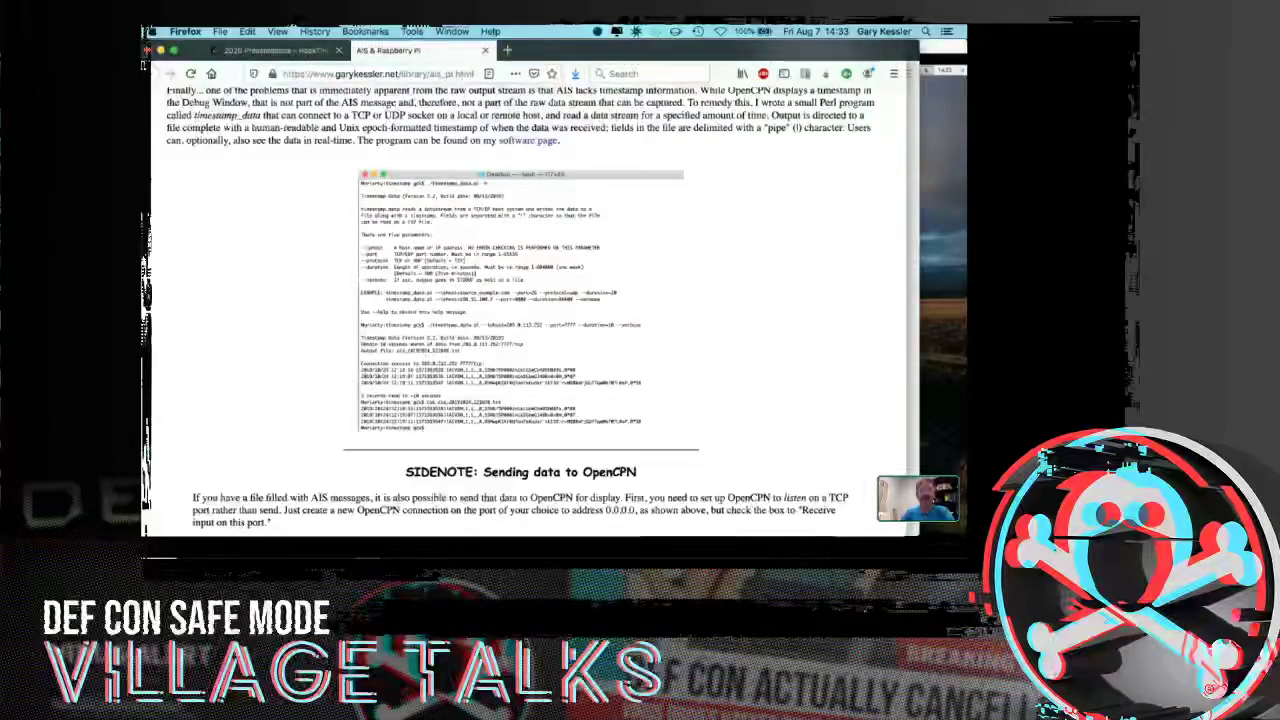
scroll(519, 309, "down", 5)
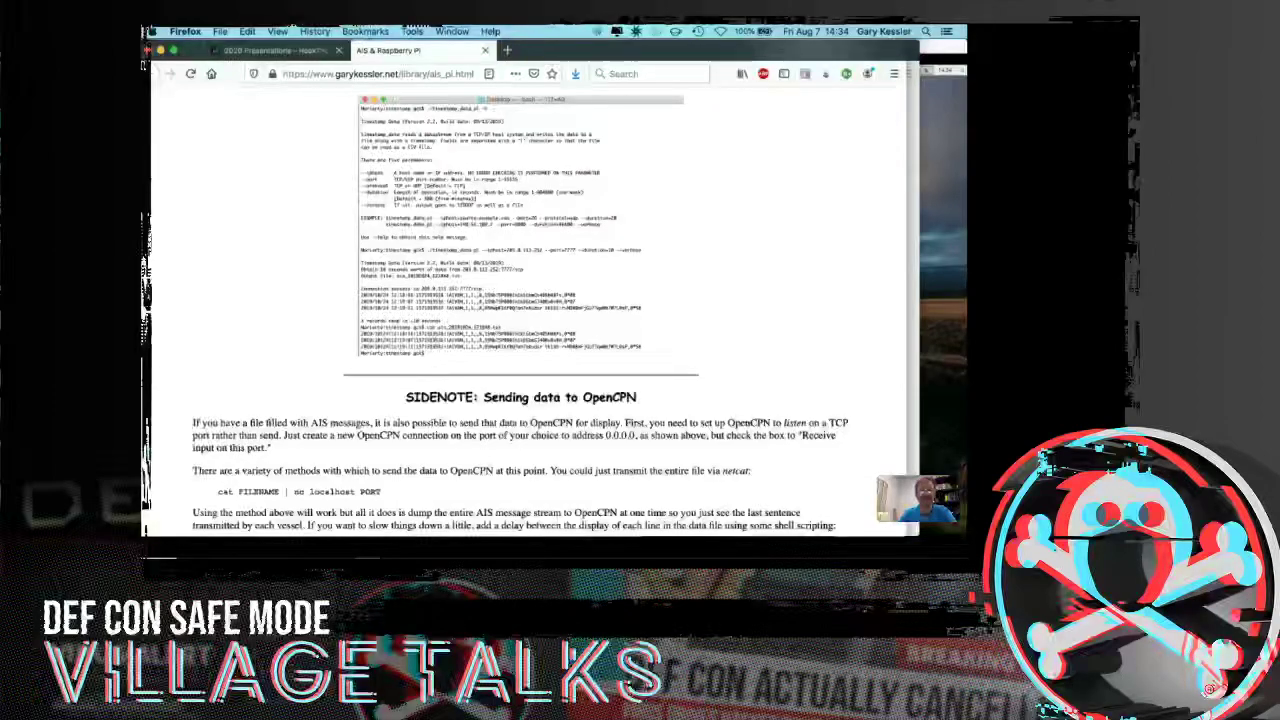
scroll(530, 300, "down", 3)
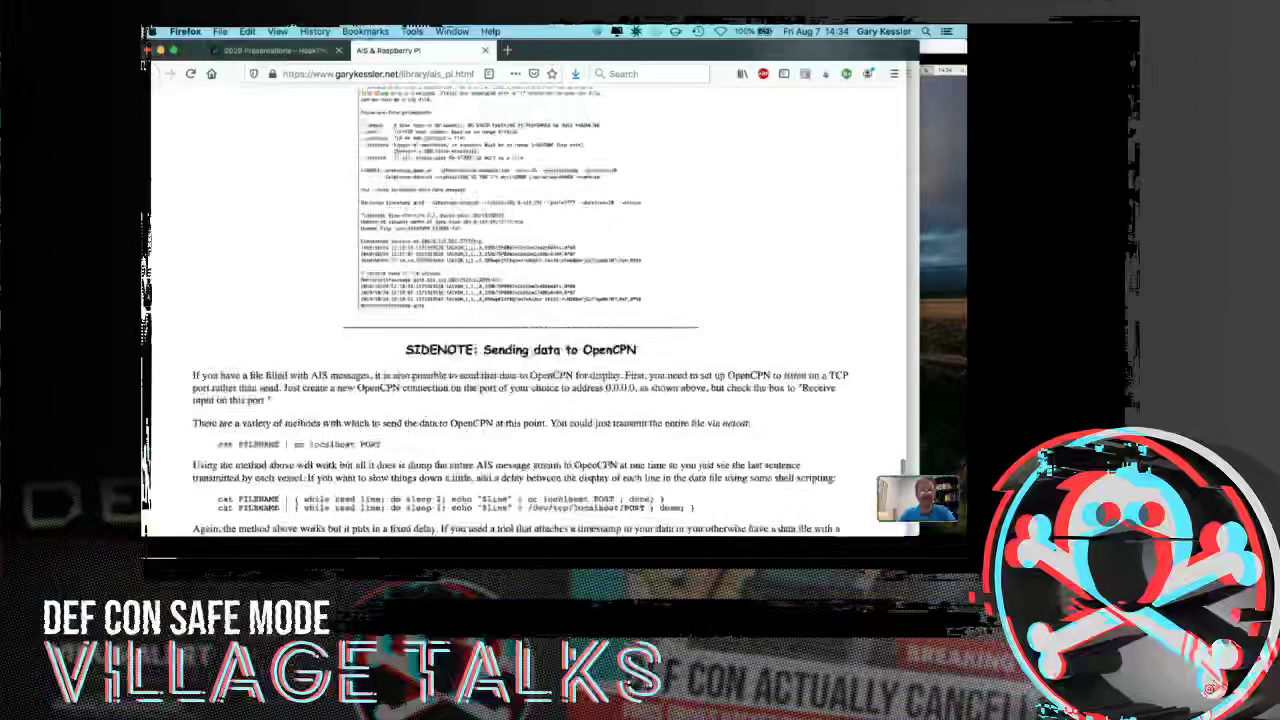
scroll(530, 300, "down", 1)
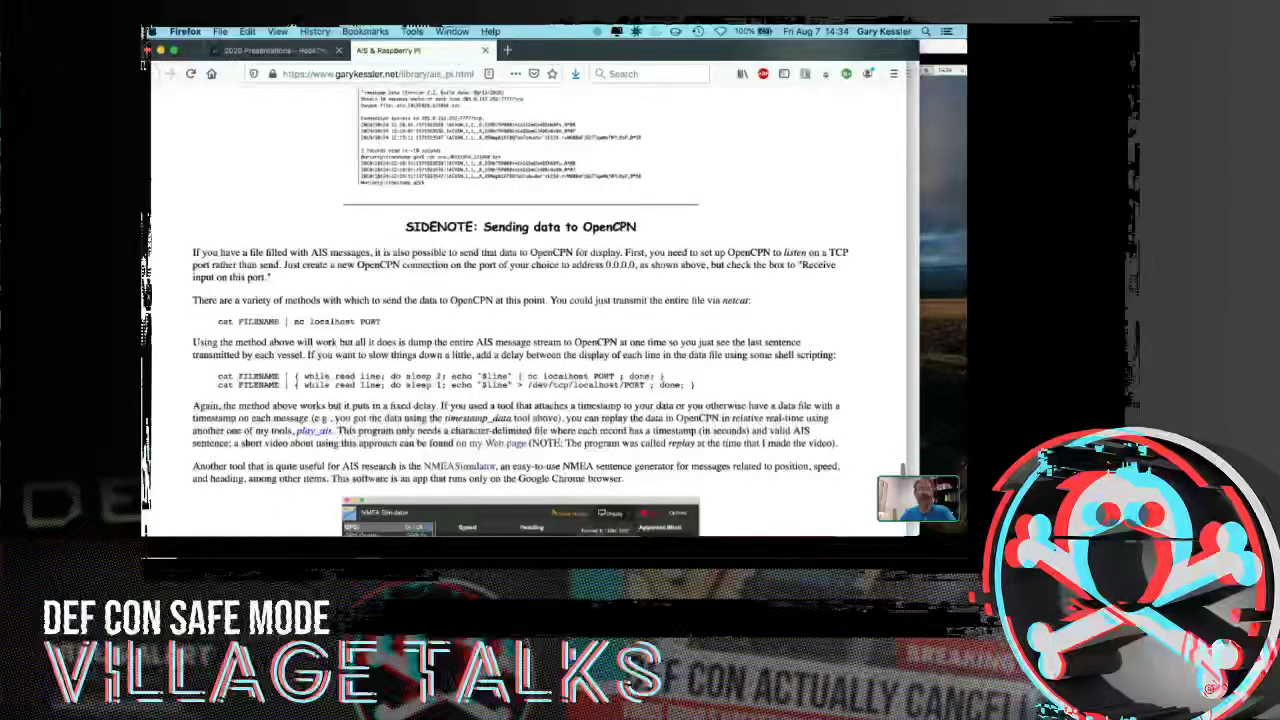
Read the guide's sidenote on sending AIS file data to OpenCPN with netcat, shell delays and the play_ais tool.
scroll(530, 300, "down", 2)
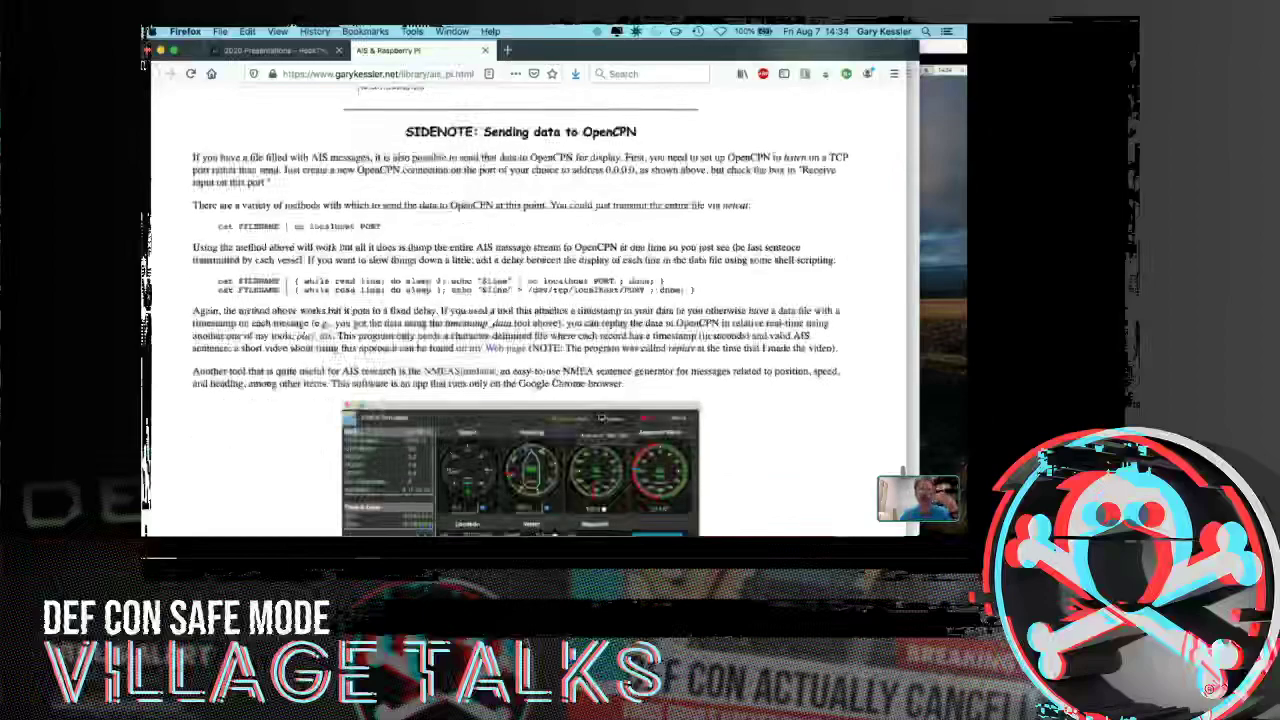
scroll(530, 300, "down", 1)
scroll(530, 300, "up", 3)
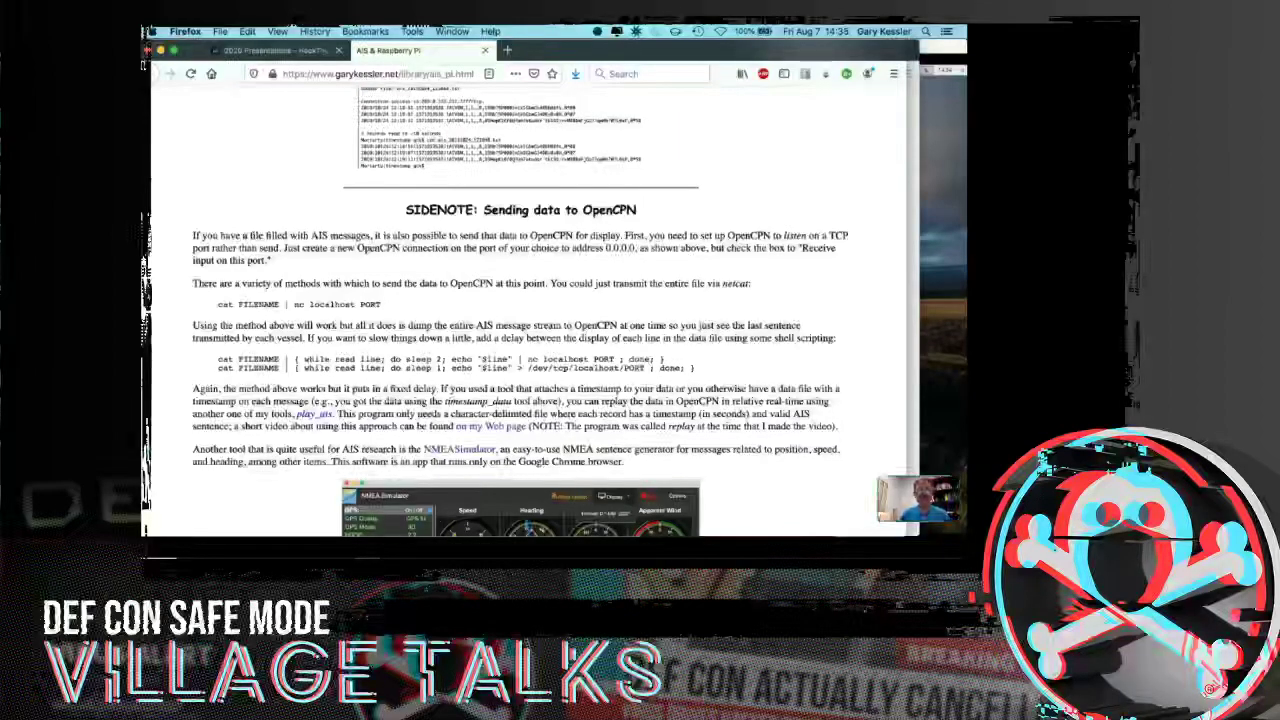
scroll(530, 310, "down", 1)
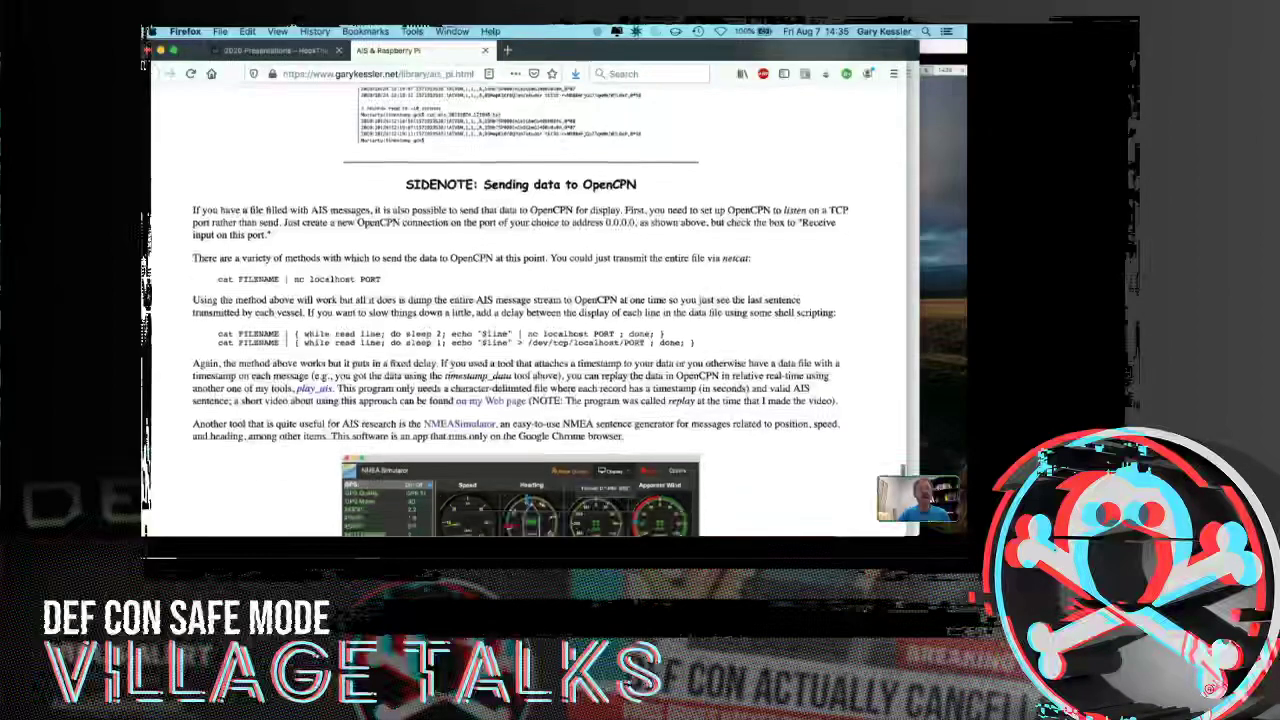
scroll(530, 310, "down", 3)
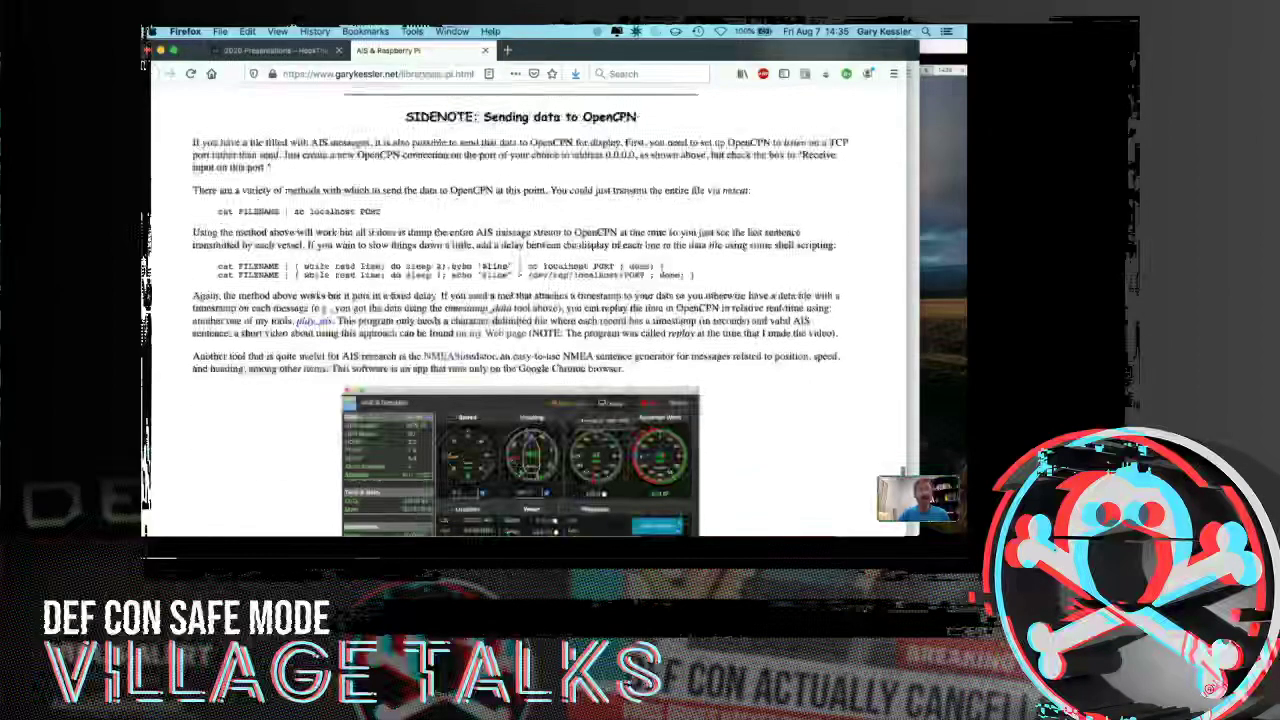
Review the guide's NMEA Simulator section, including its dashboard example and the server settings for sending data to OpenCPN.
scroll(530, 310, "down", 6)
scroll(530, 310, "down", 2)
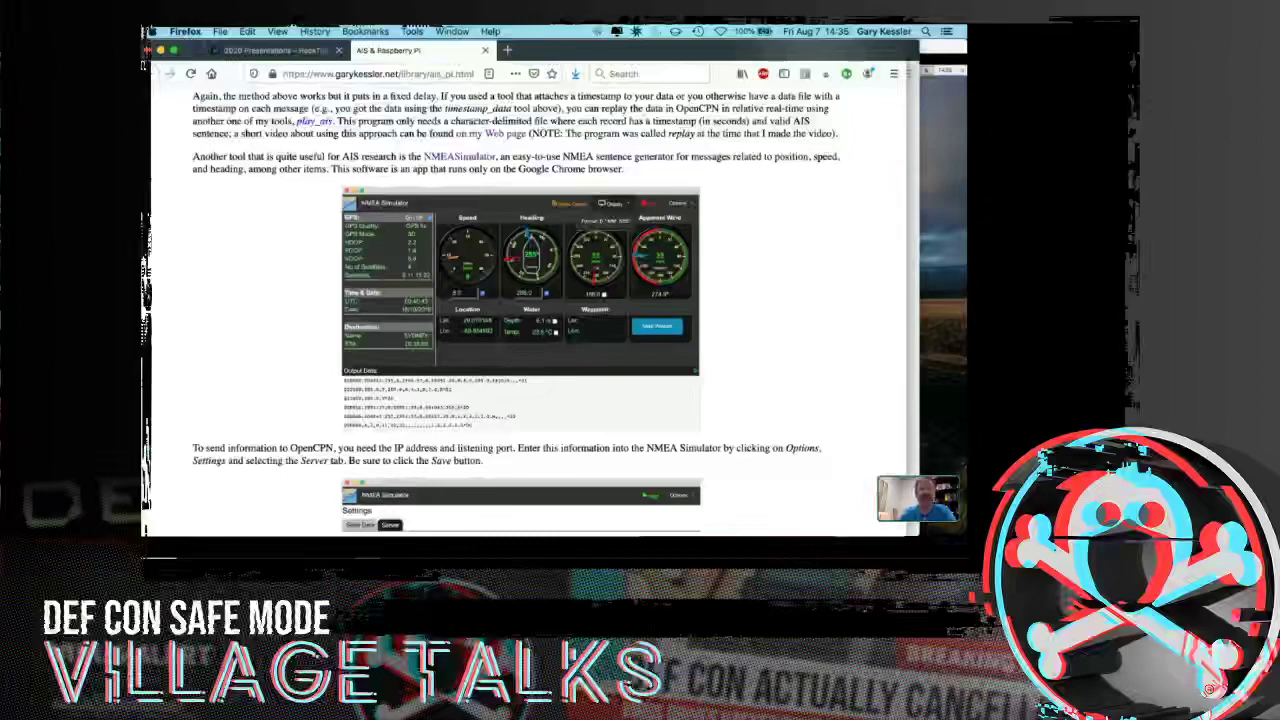
scroll(520, 300, "down", 1)
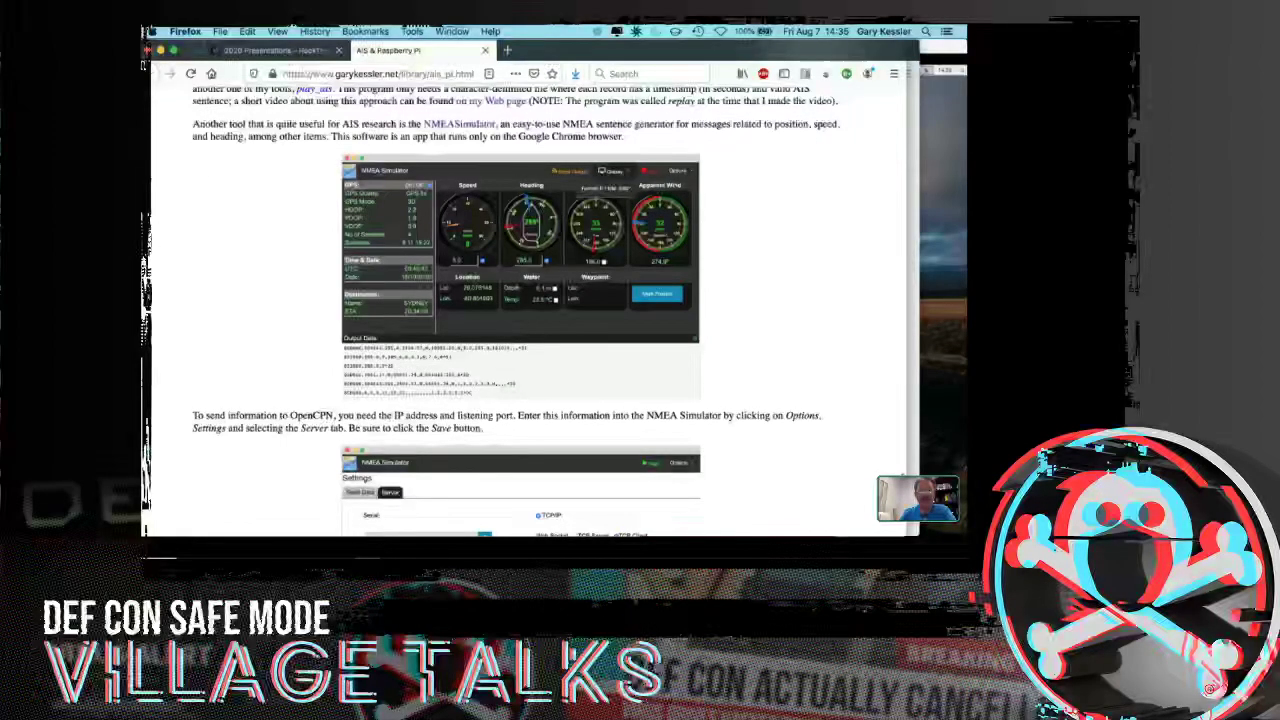
scroll(520, 300, "down", 1)
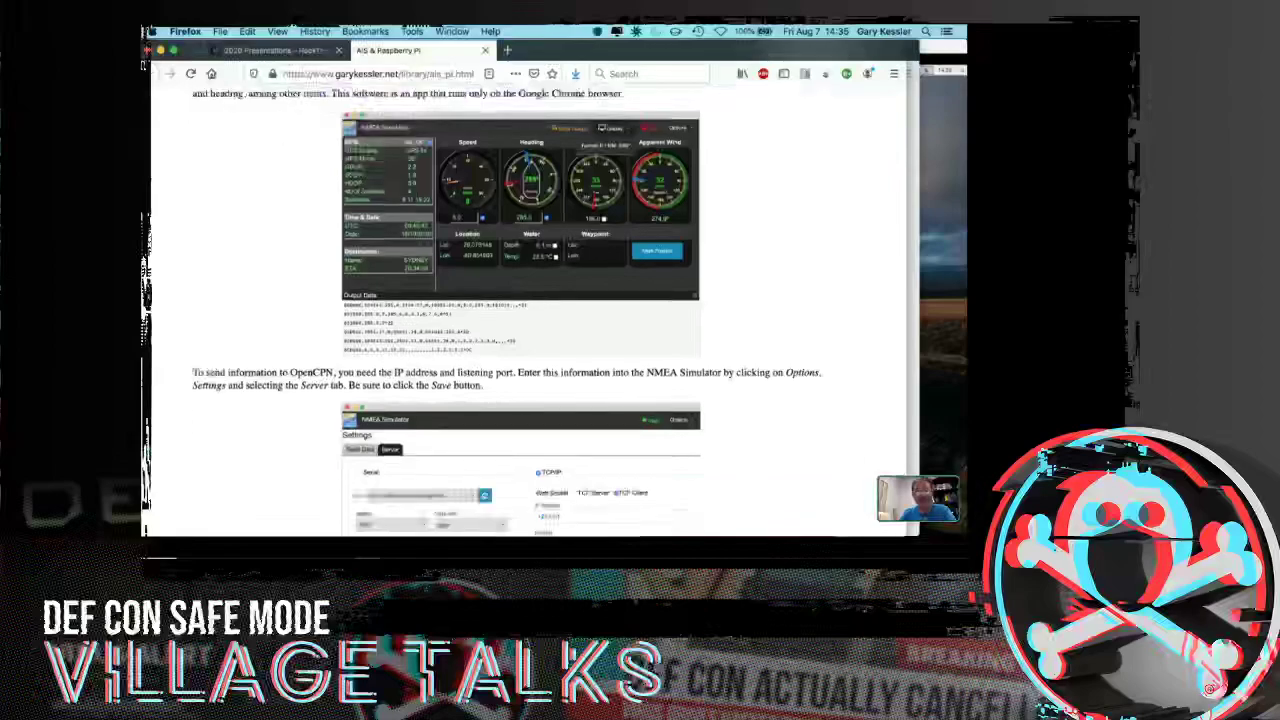
scroll(520, 300, "down", 2)
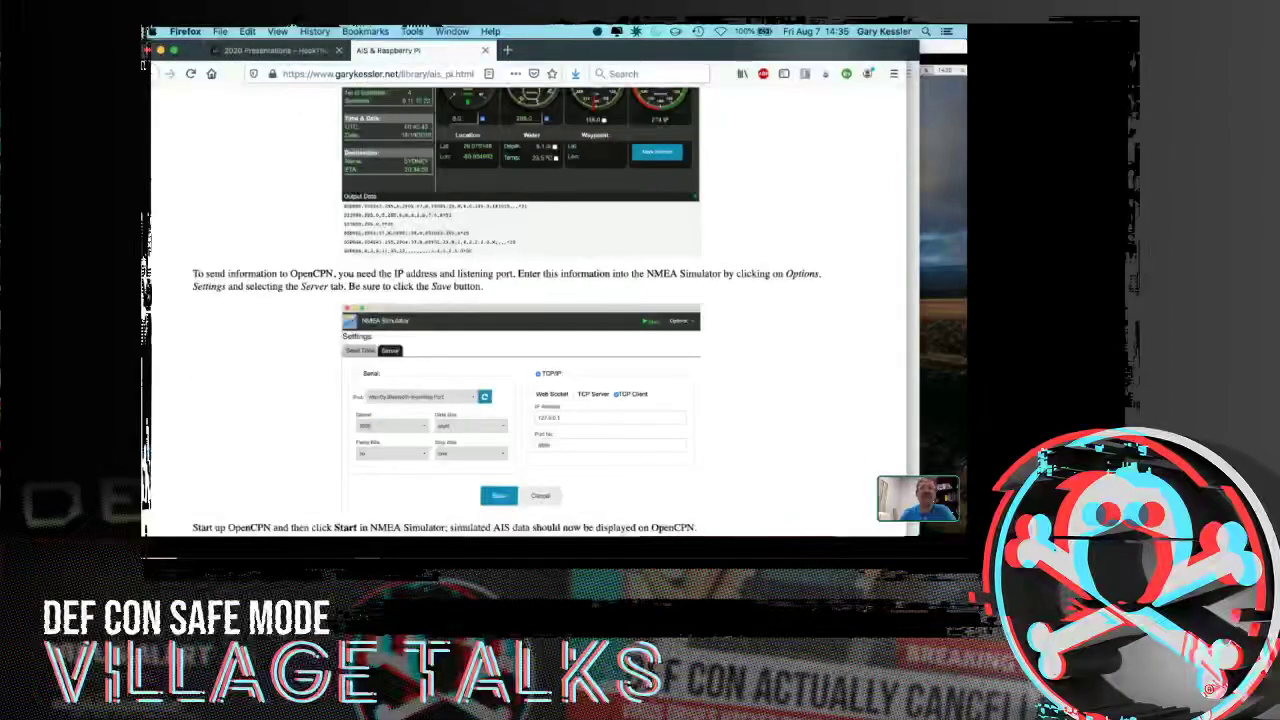
scroll(520, 300, "up", 2)
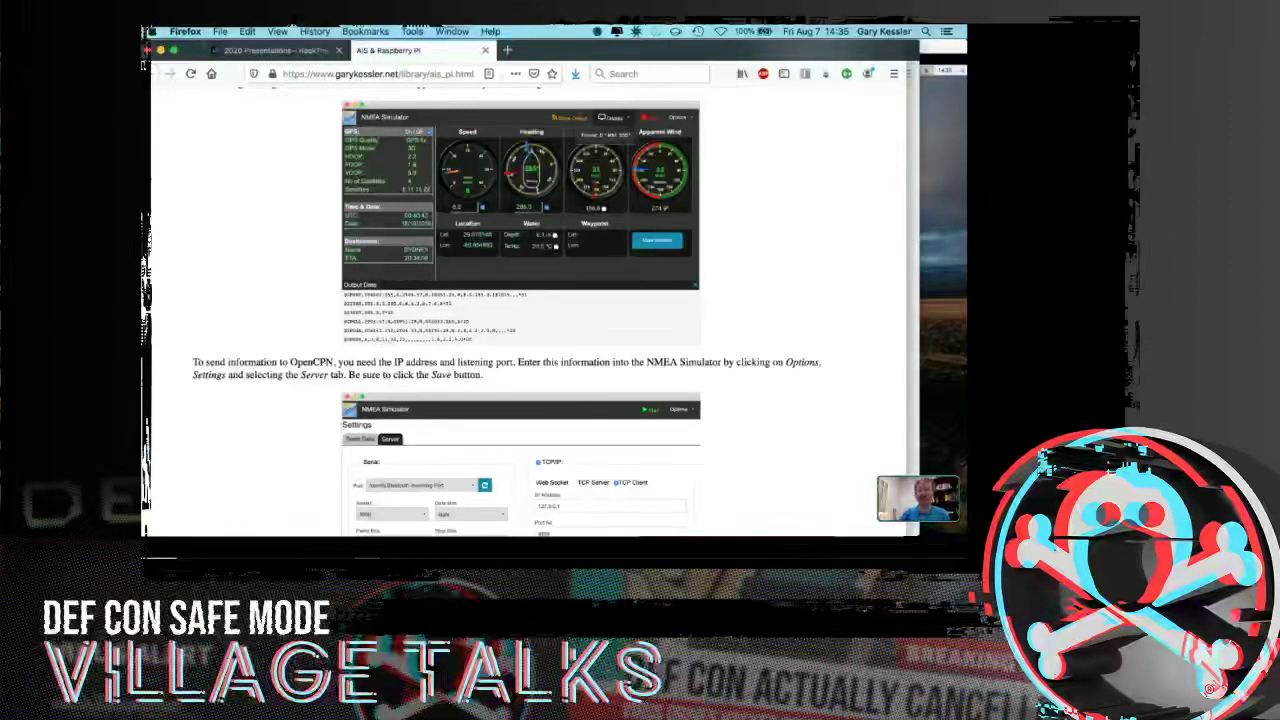
Consult the AIVDM/AIVDO protocol decoding reference and review the guide's example and list of online AIS parsers.
scroll(530, 310, "down", 5)
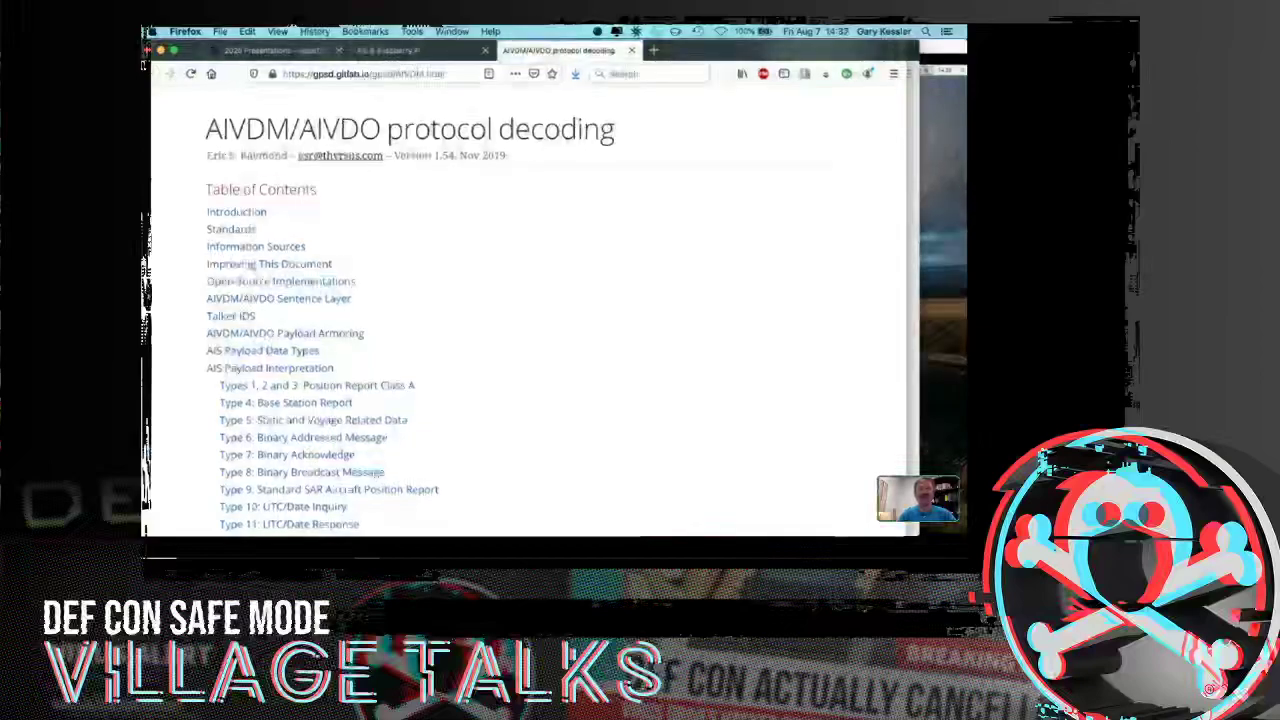
key("ctrl+shift+Tab")
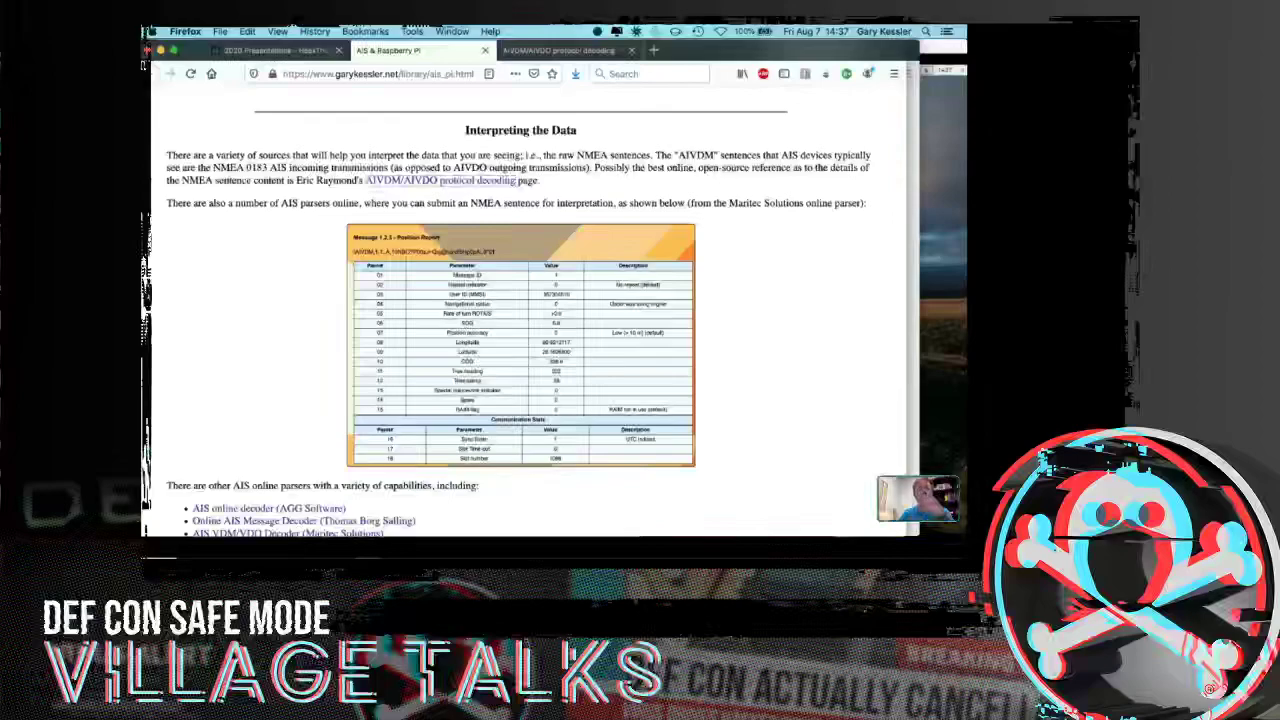
scroll(530, 320, "down", 1)
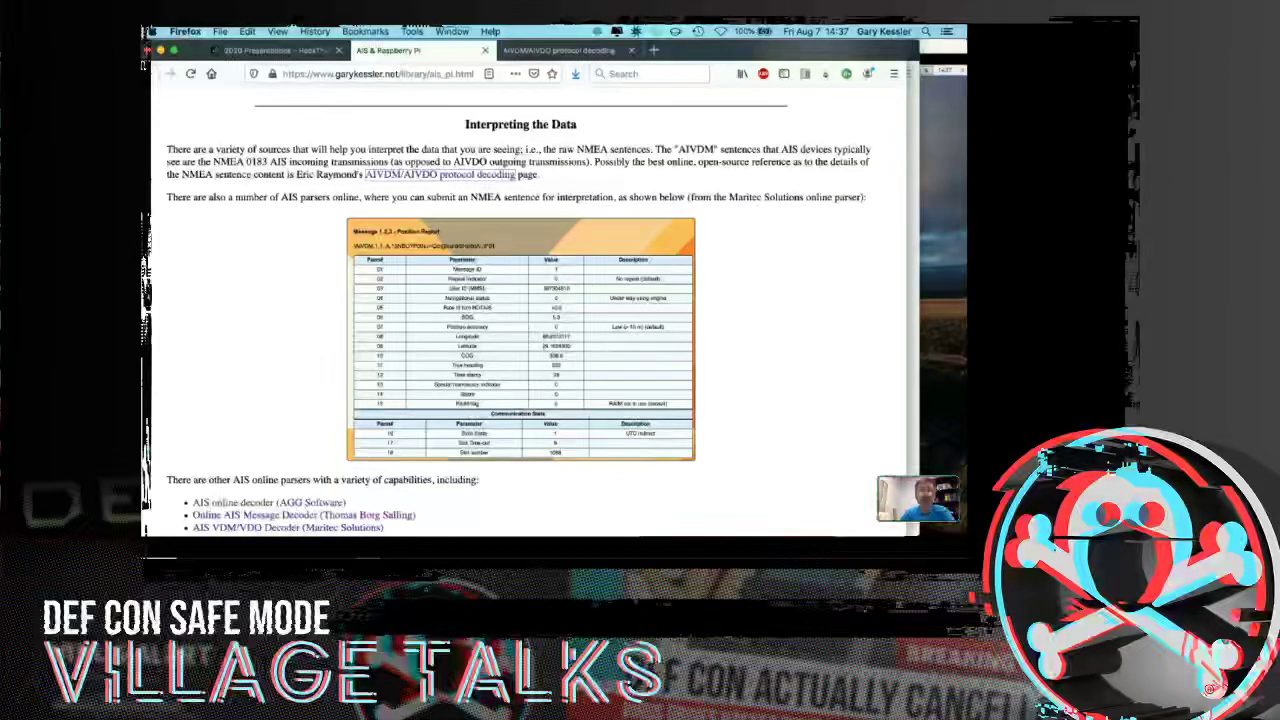
scroll(520, 310, "down", 3)
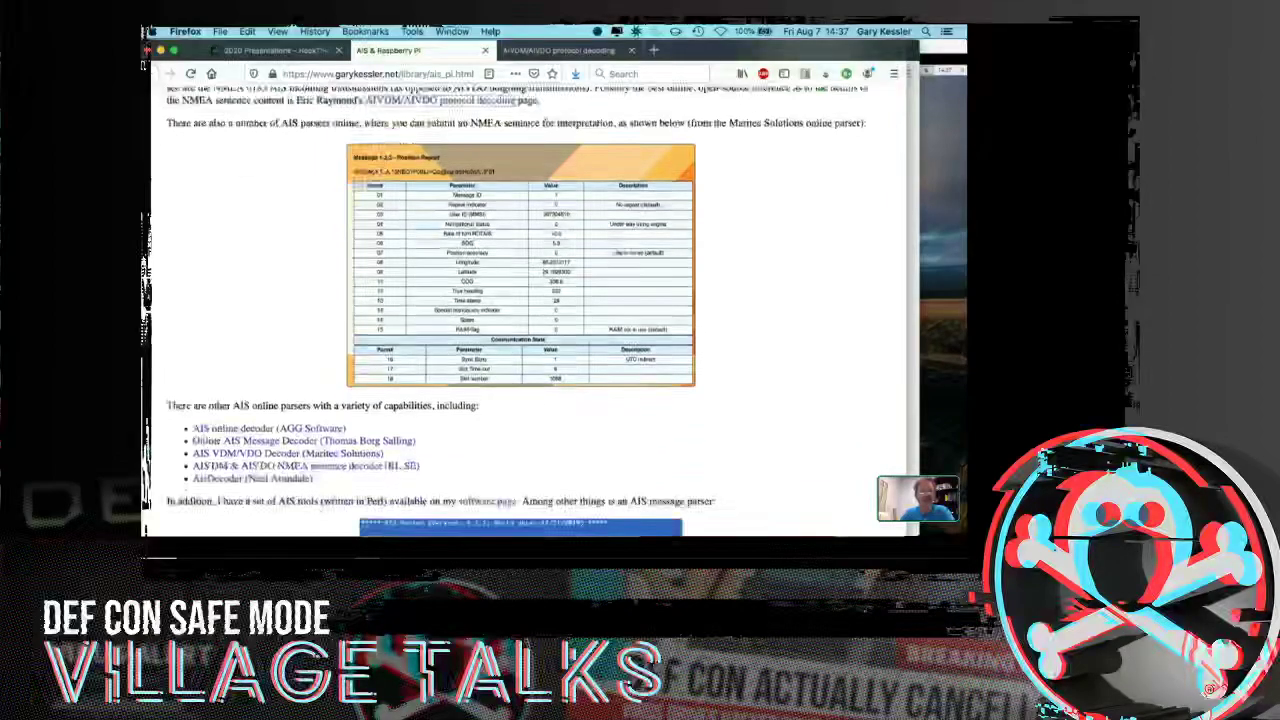
scroll(520, 300, "down", 2)
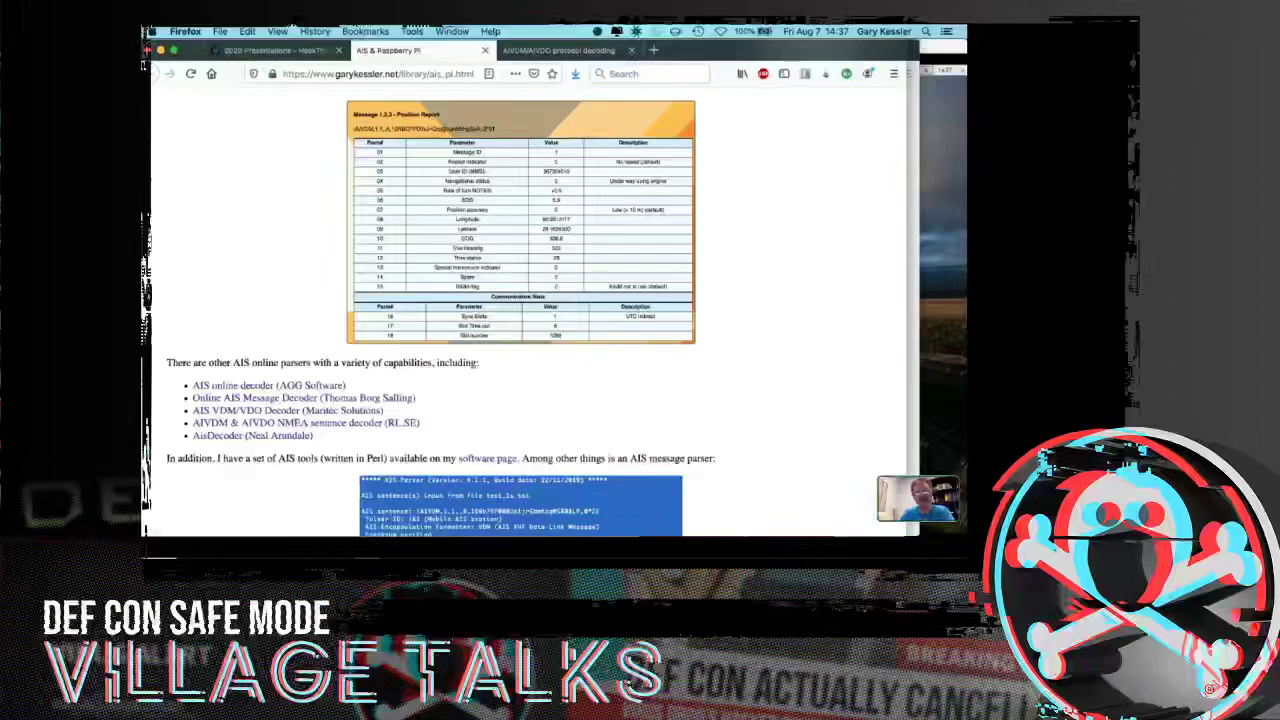
Examine the guide's Perl AIS parser output example and its closing pointers to AISHub, live feeds and the CANboat project.
scroll(520, 310, "down", 7)
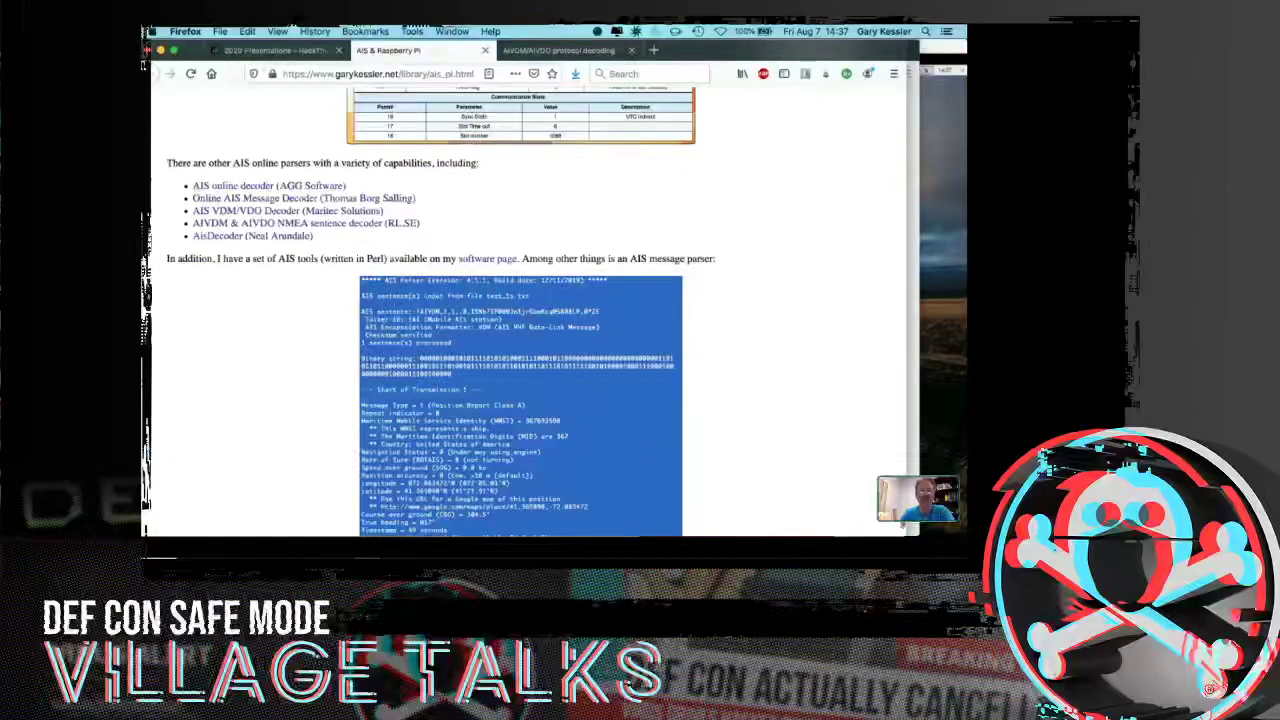
scroll(520, 310, "down", 5)
scroll(520, 310, "down", 1)
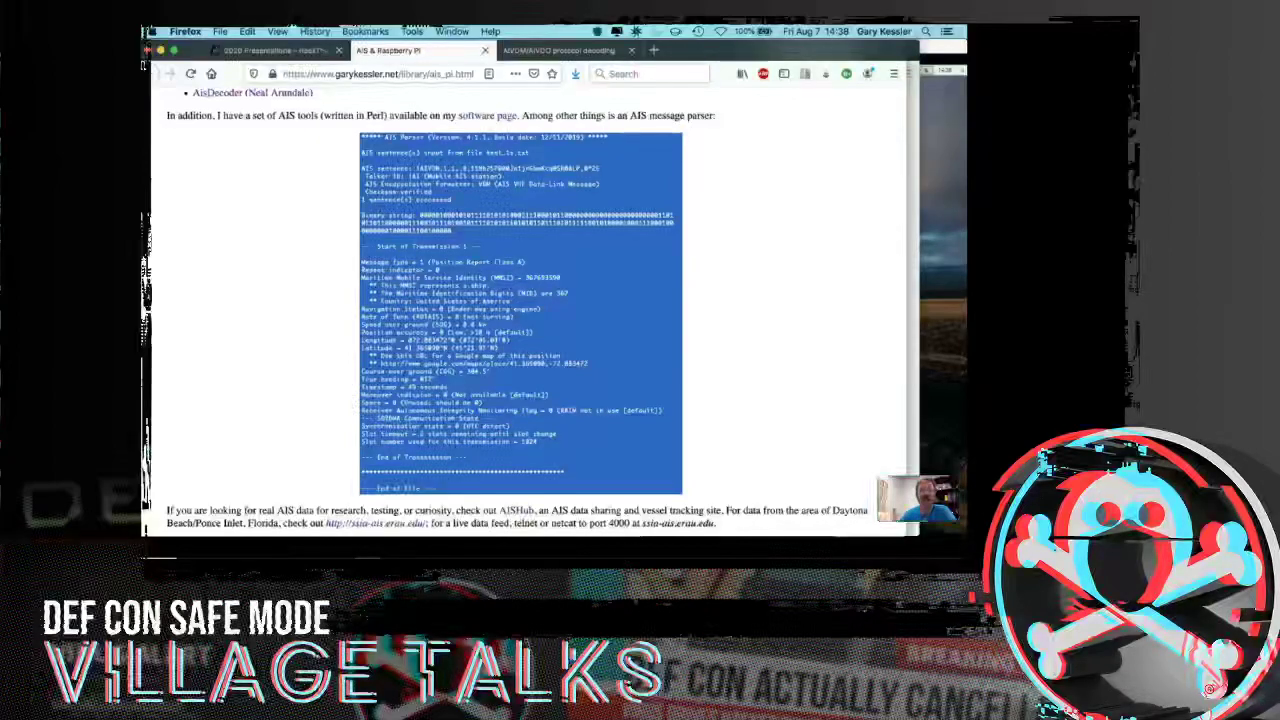
scroll(535, 310, "down", 1)
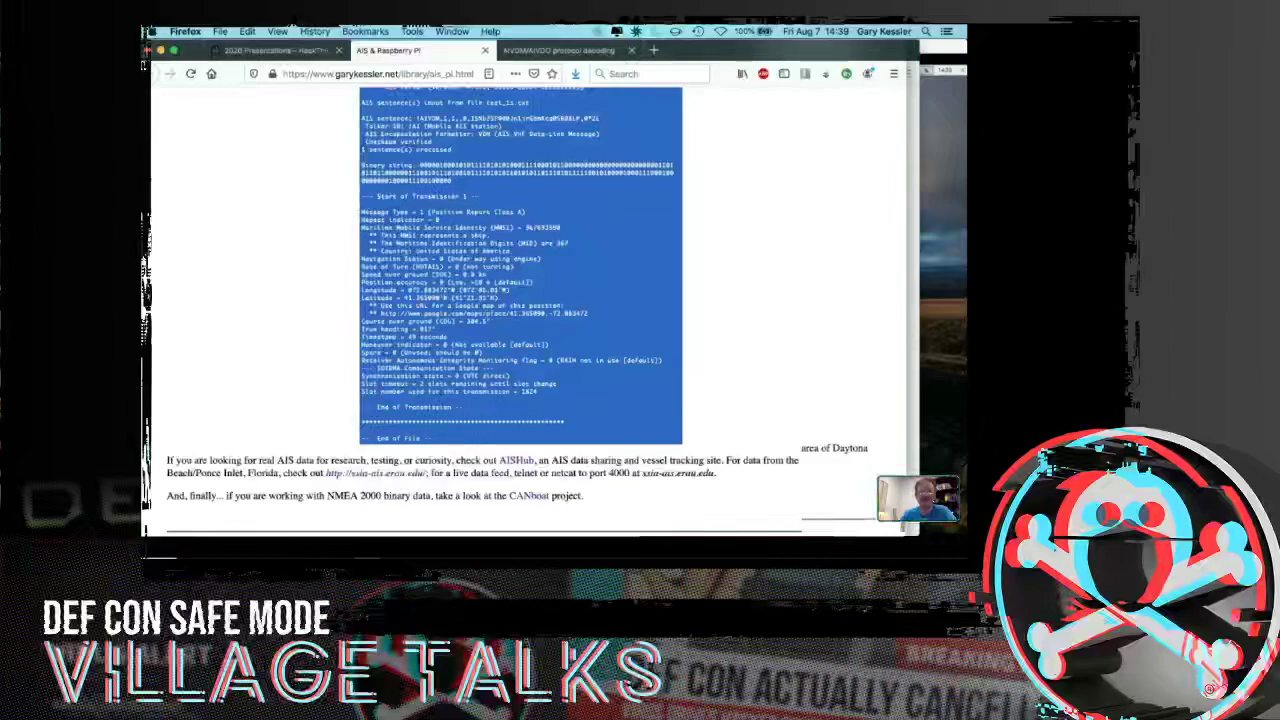
scroll(520, 300, "down", 3)
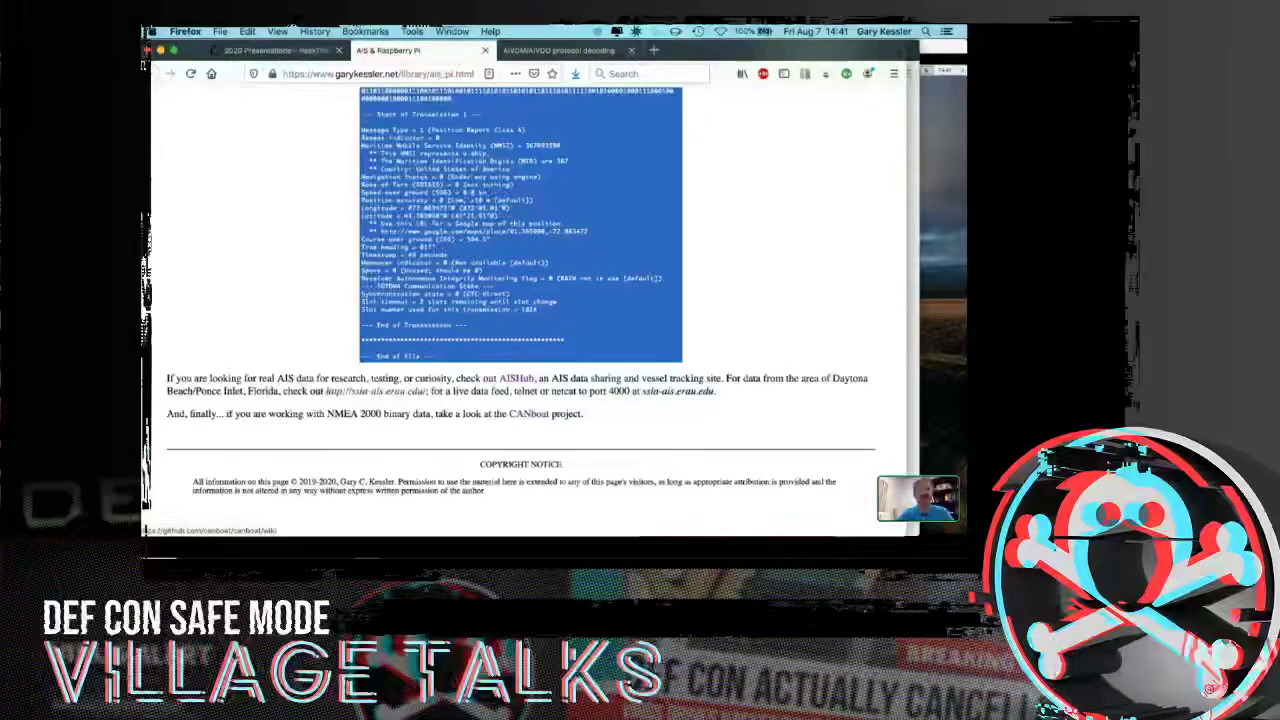
Switch to the htsv-talks-voice call in Discord and enlarge the presenter's camera feed with the member strip hidden.
key("super+Tab")
key("super+Tab")
key("super+Tab")
key("super+Tab")
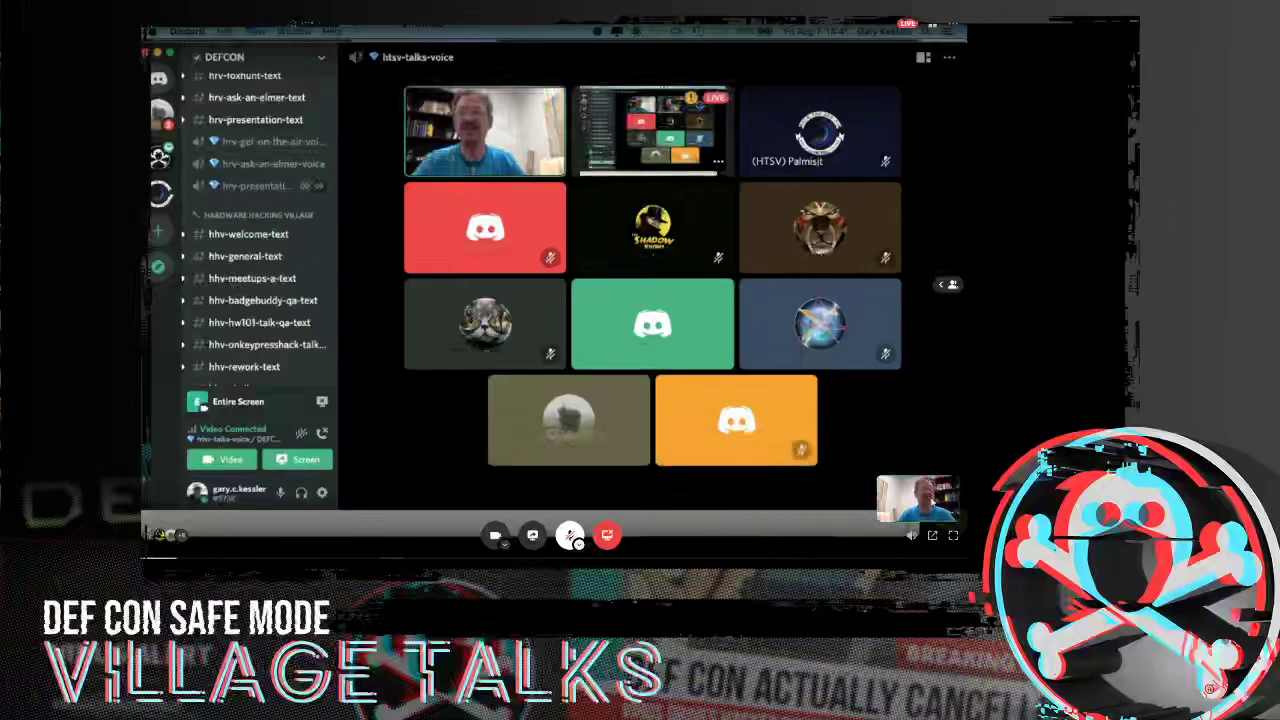
left_click(951, 284)
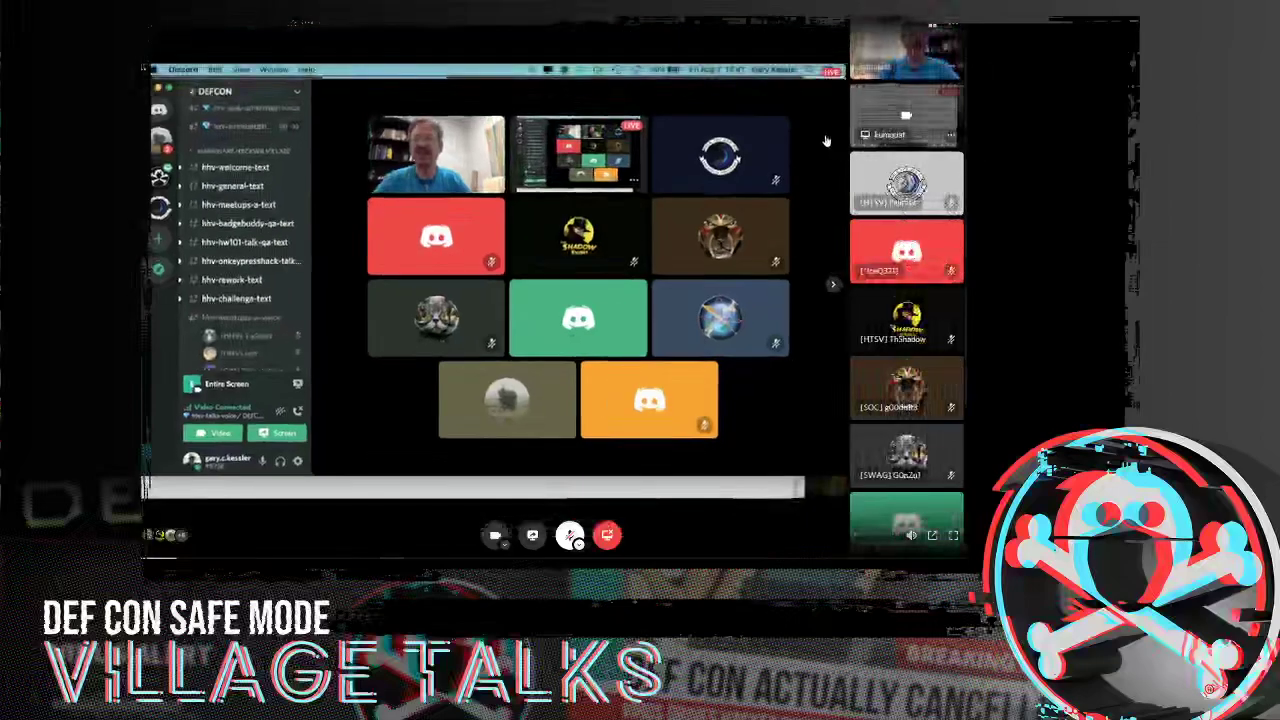
left_click(946, 50)
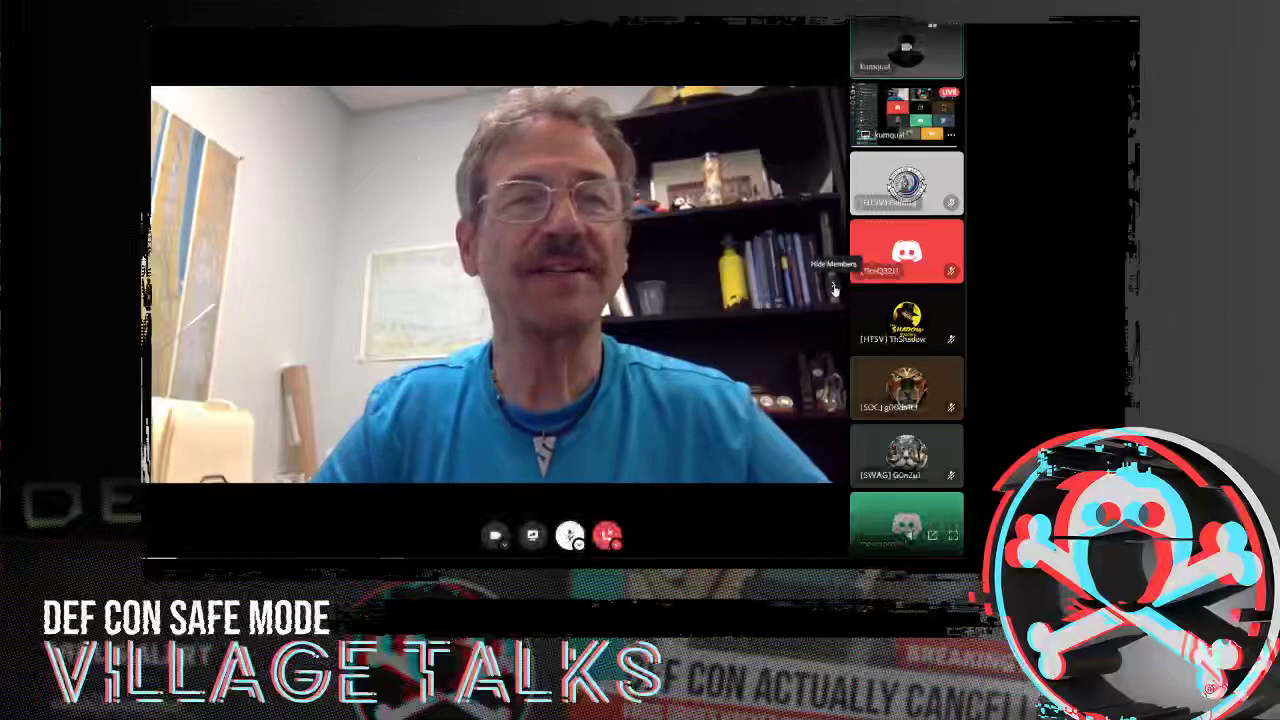
left_click(906, 118)
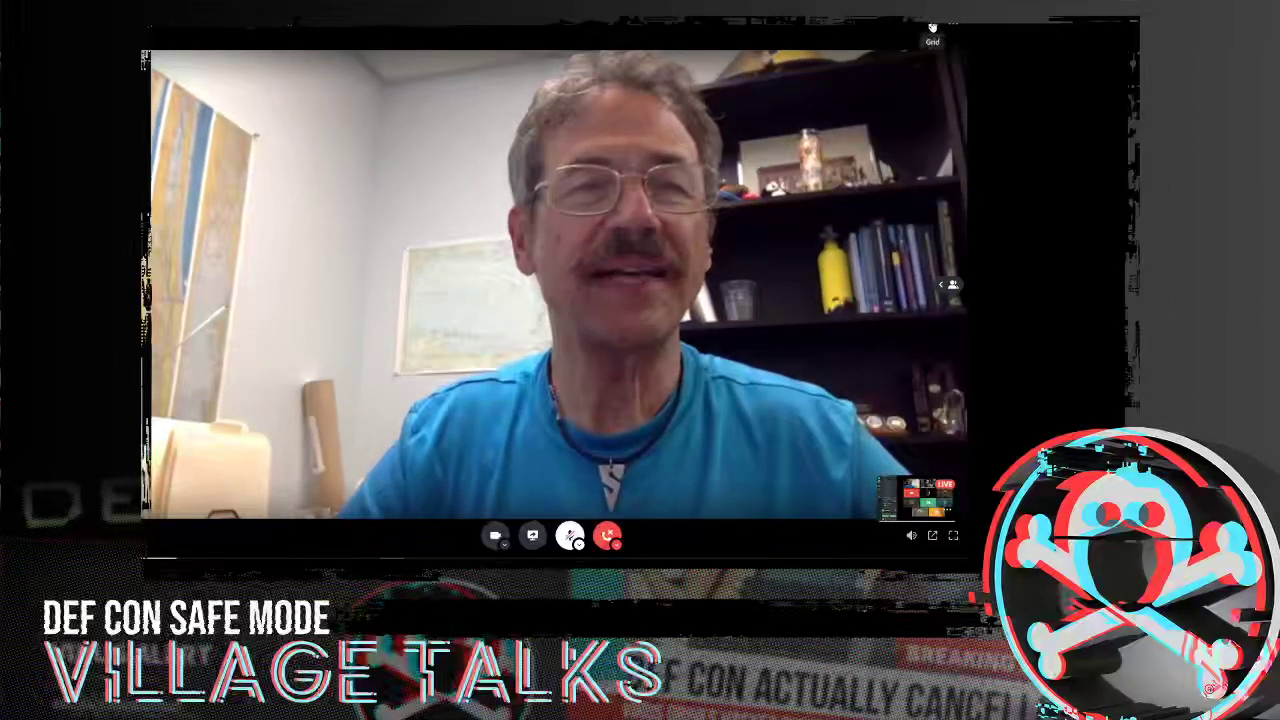